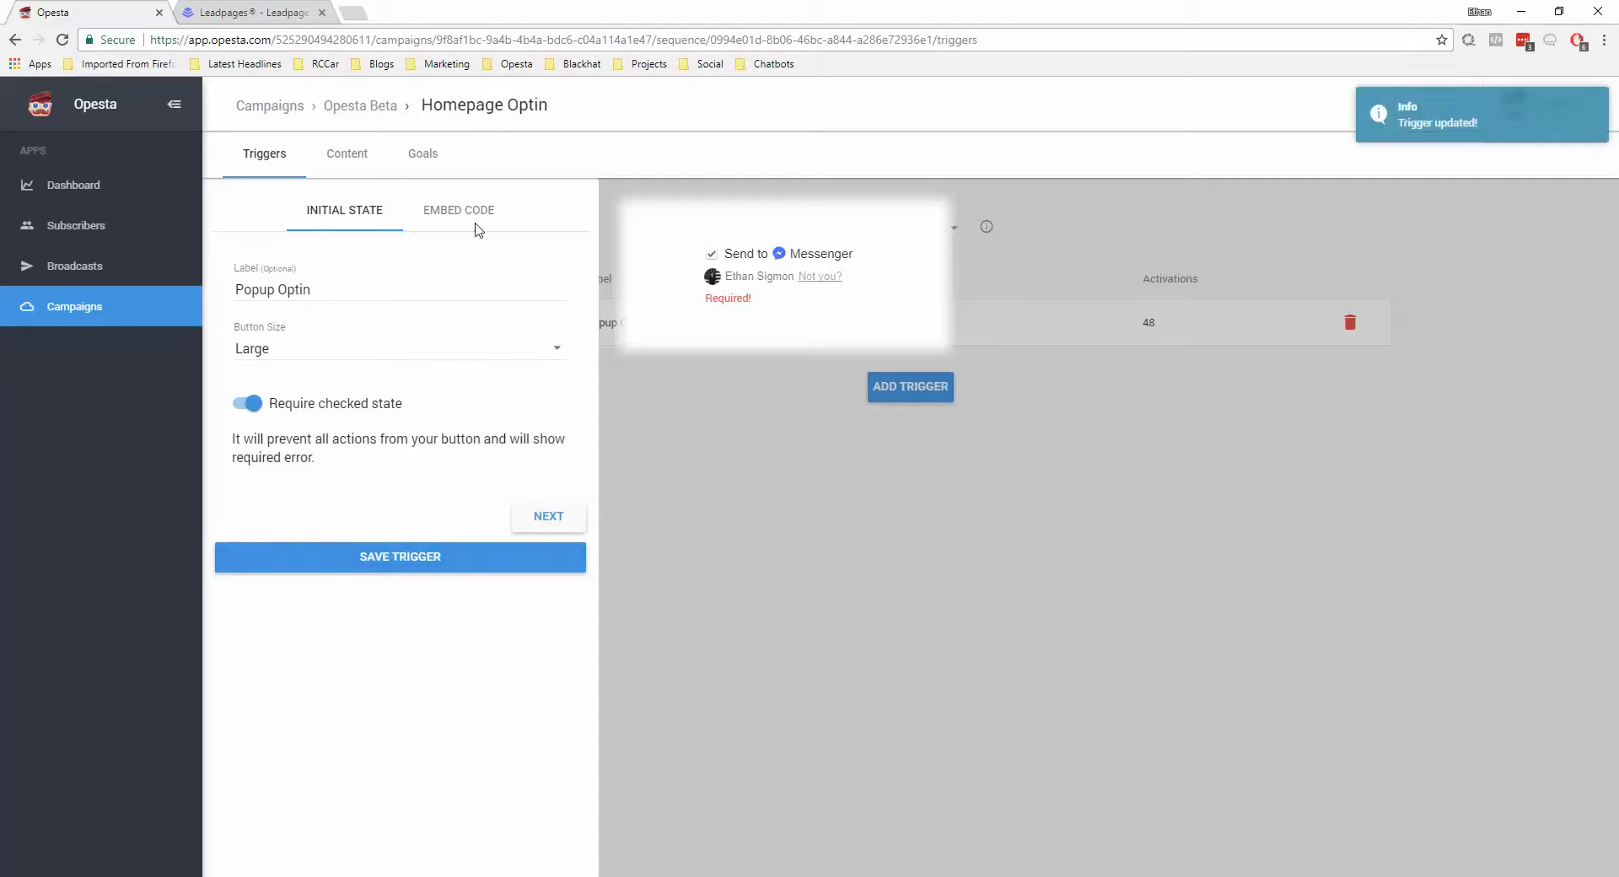
Save the Homepage Optin trigger and start adding a new authorised domain in its embed code settings
left_click(469, 219)
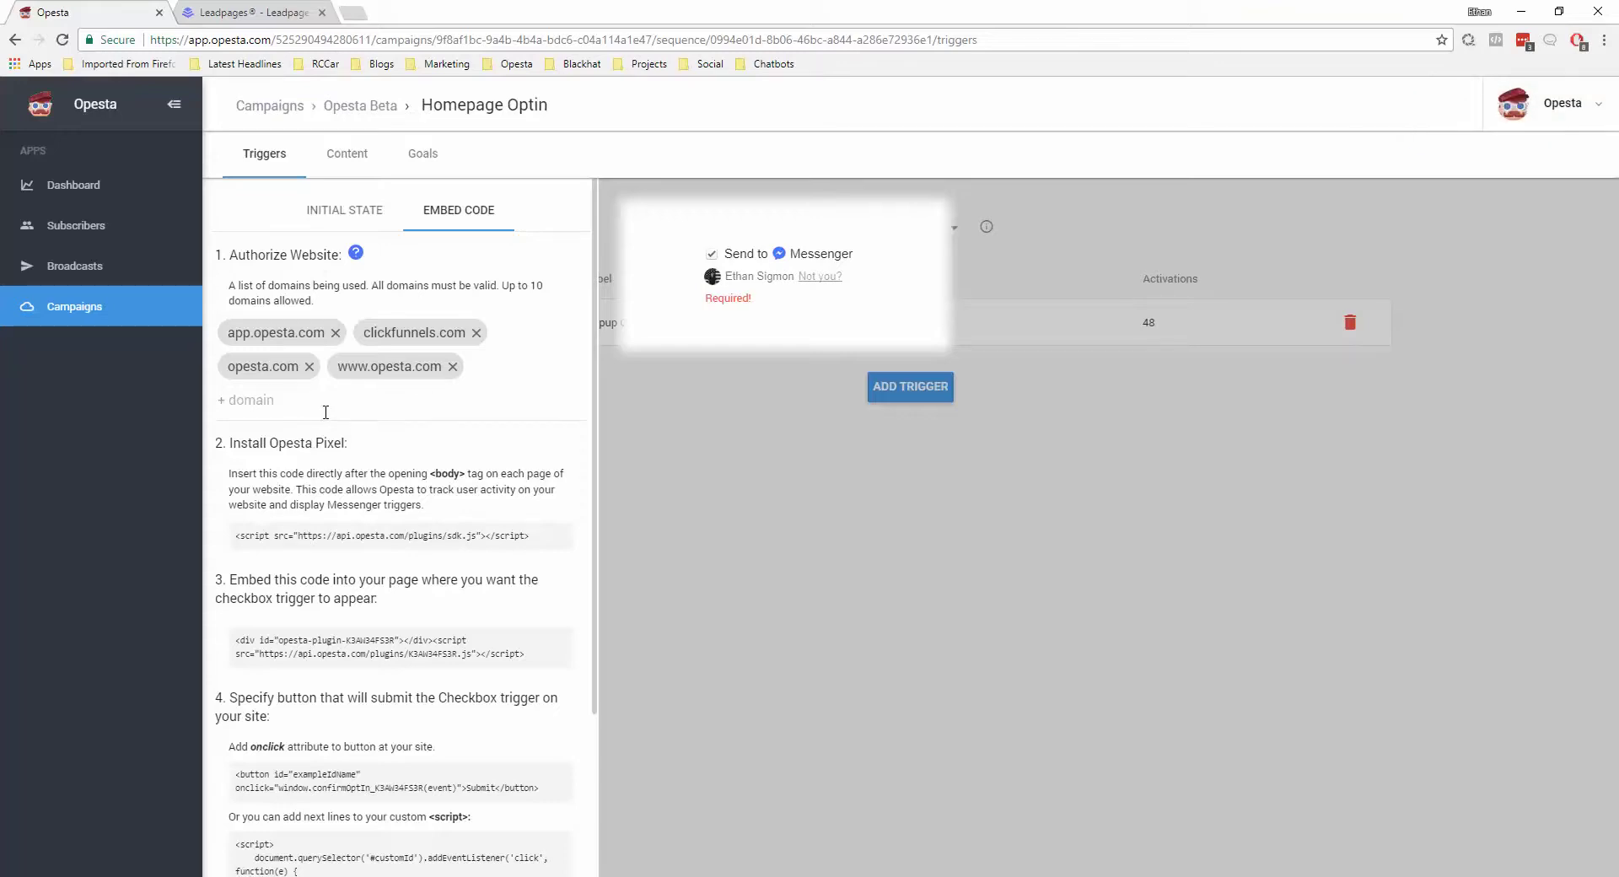
left_click(327, 412)
View the published Opesta Example page and select its socialinsight.lpages.co domain
left_click(251, 12)
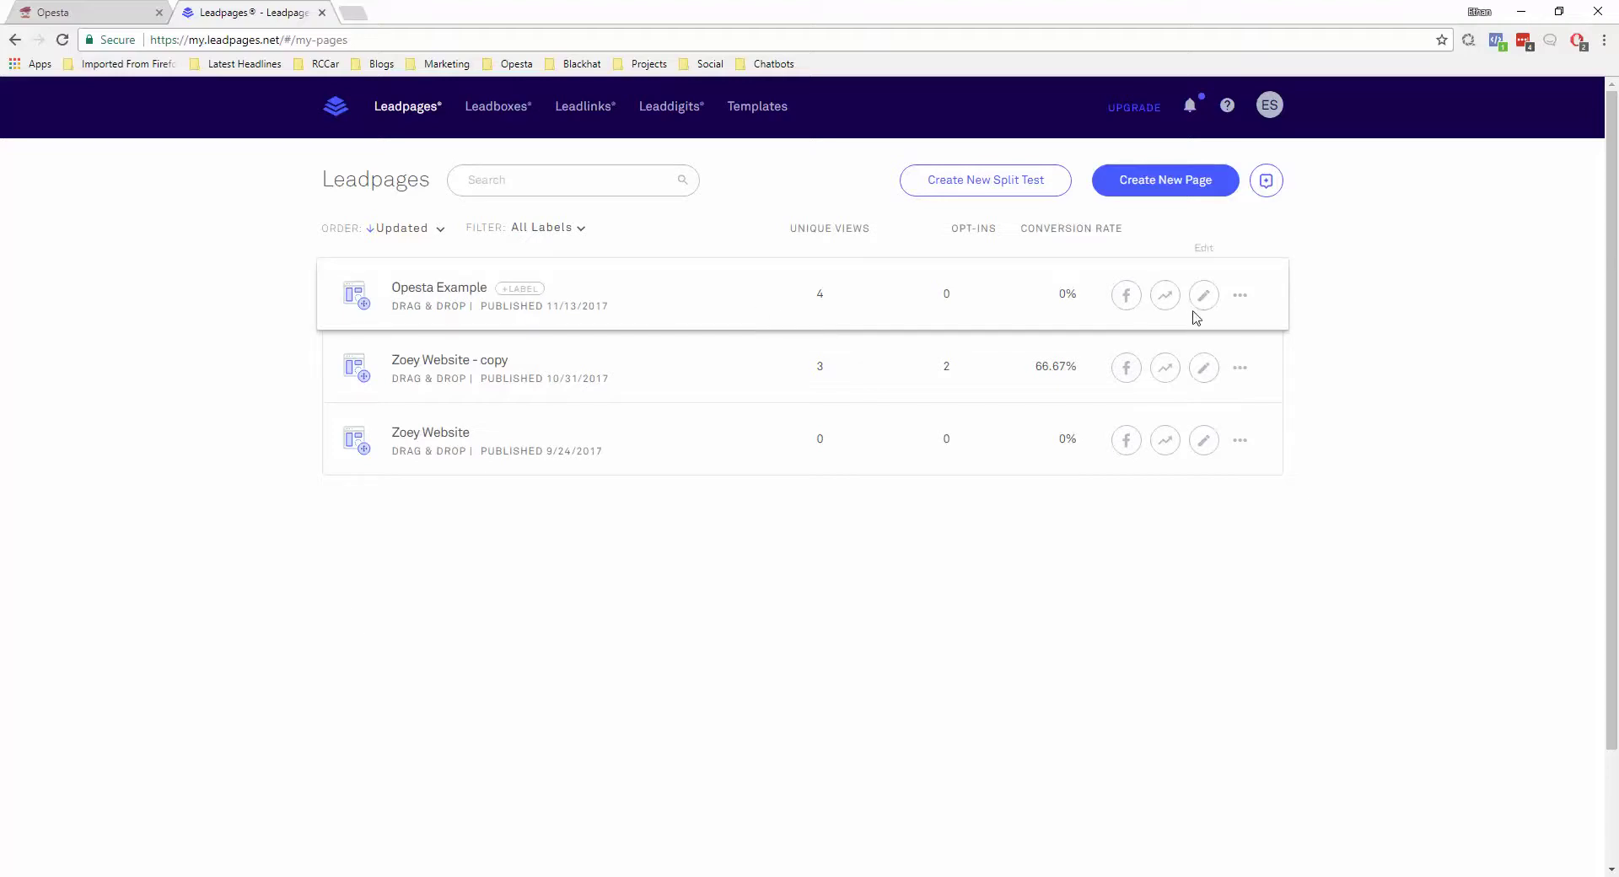
left_click(1244, 302)
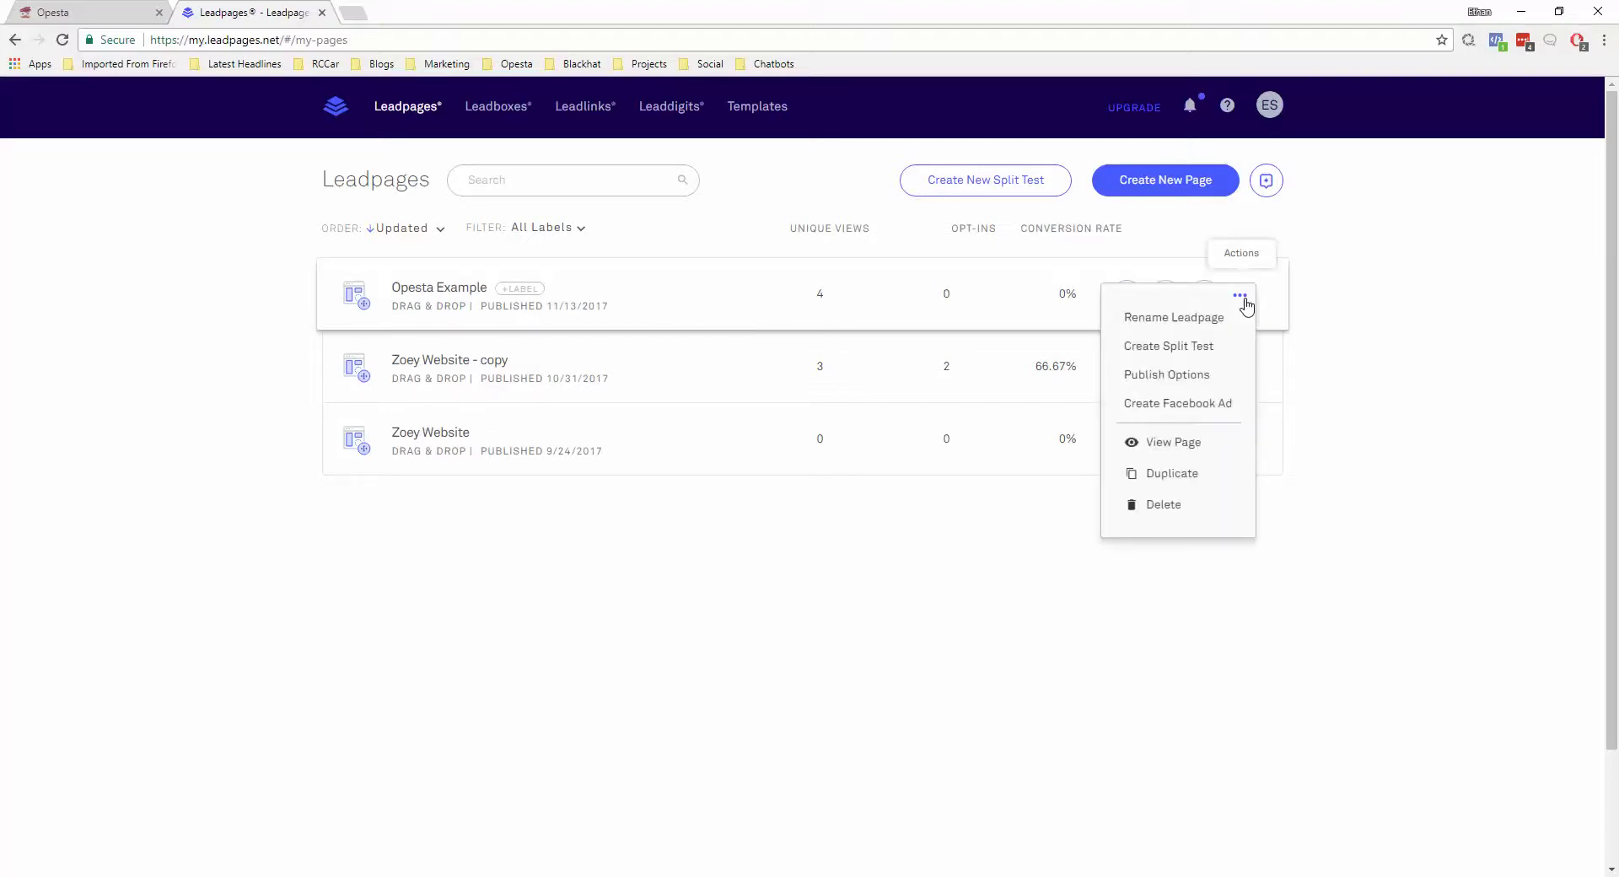
left_click(1175, 448)
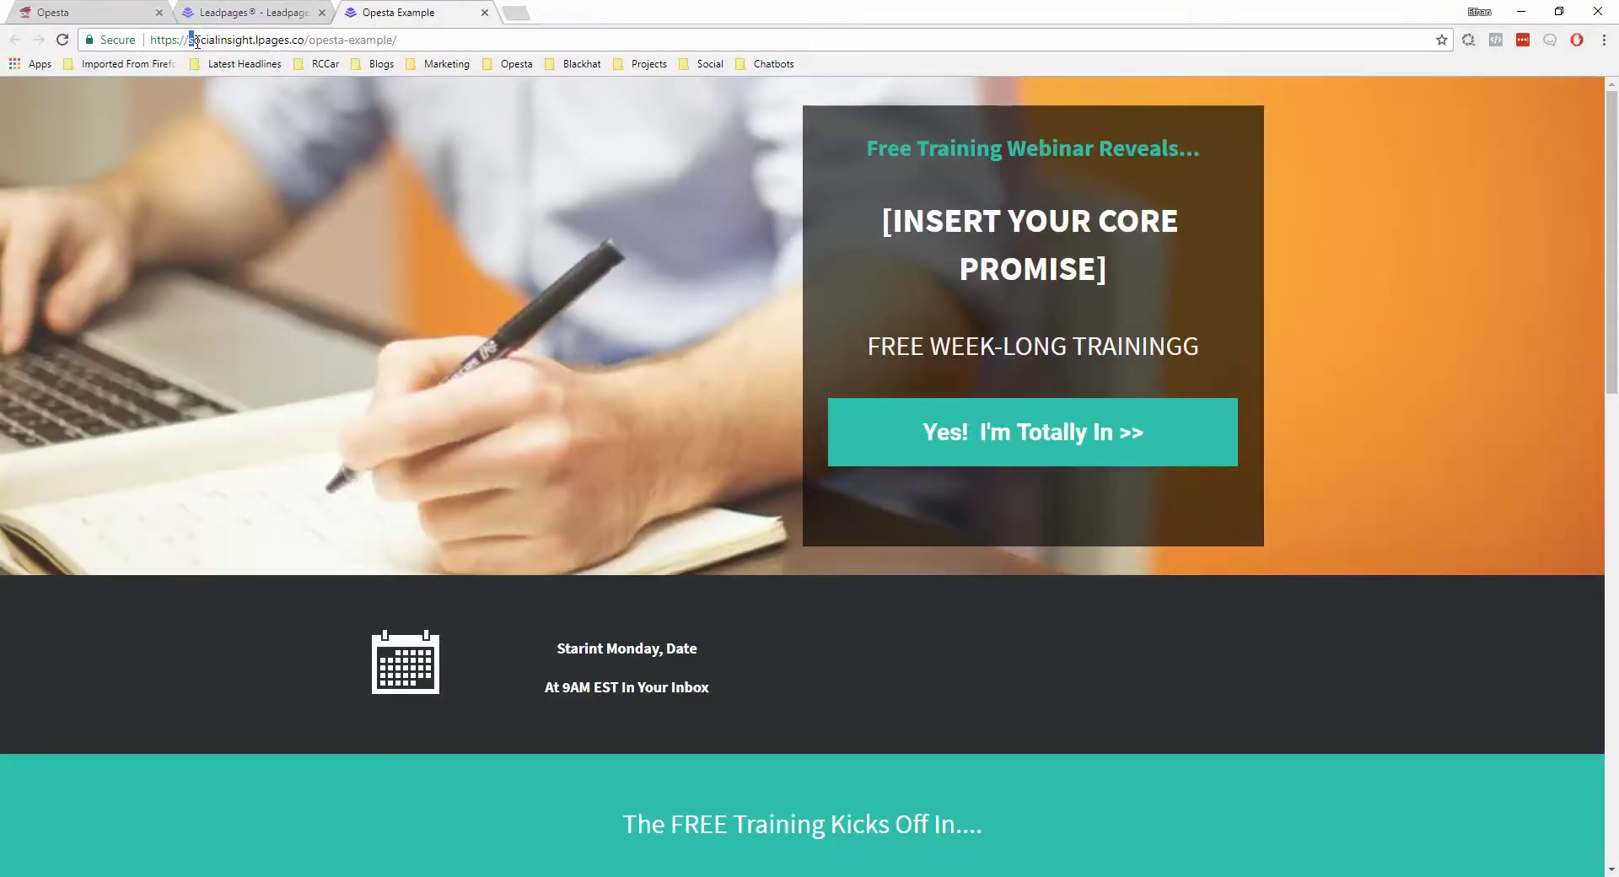
left_click_drag(196, 41, 301, 49)
key("ctrl+c")
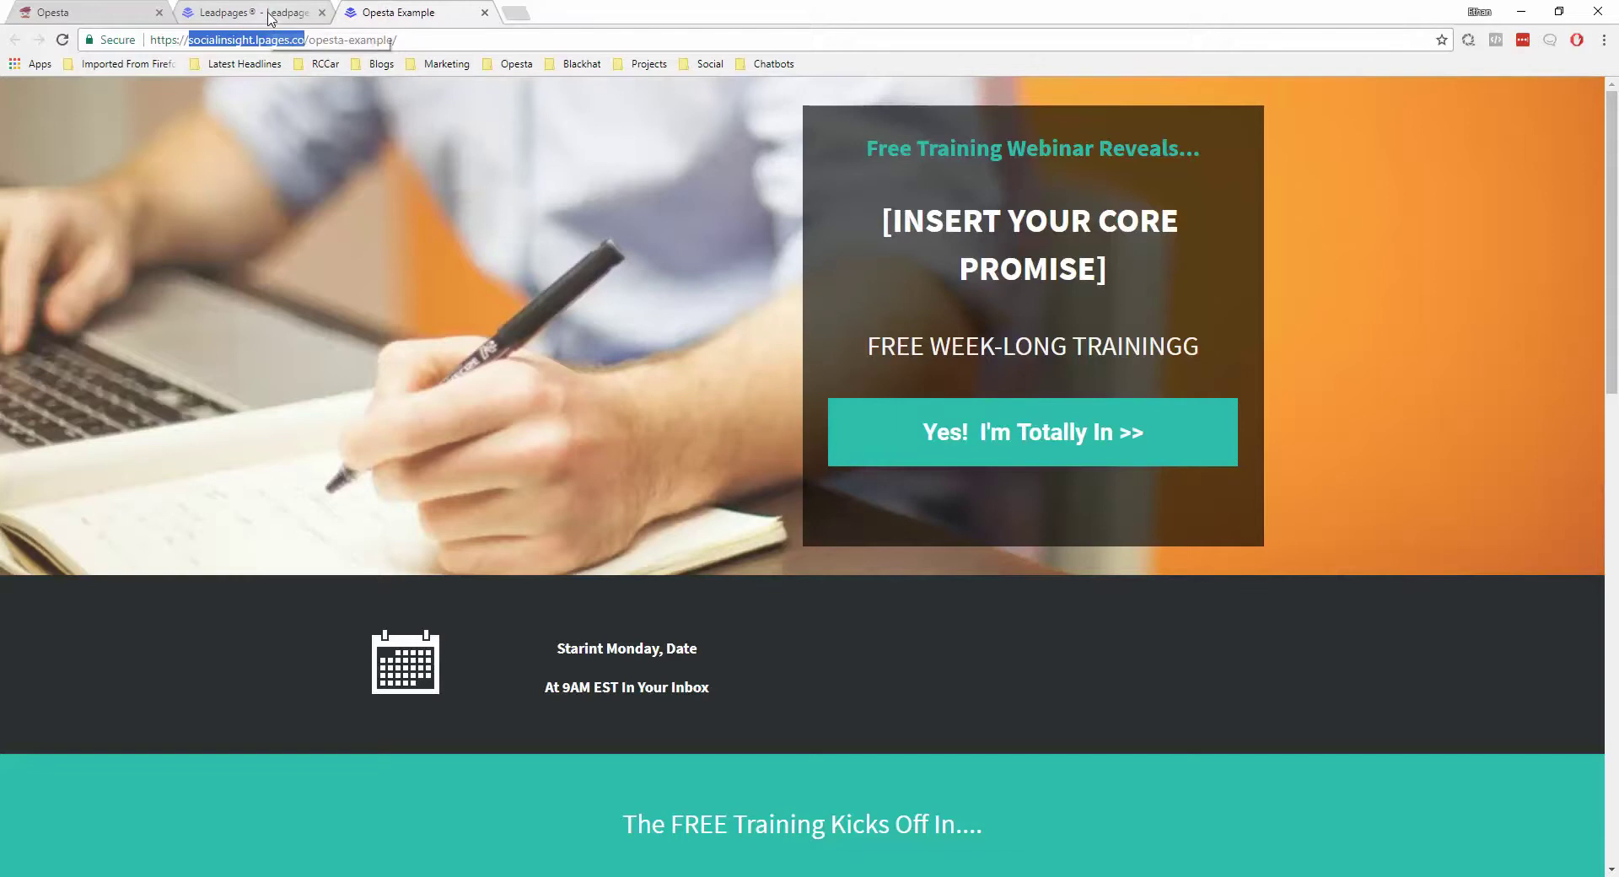
left_click(194, 17)
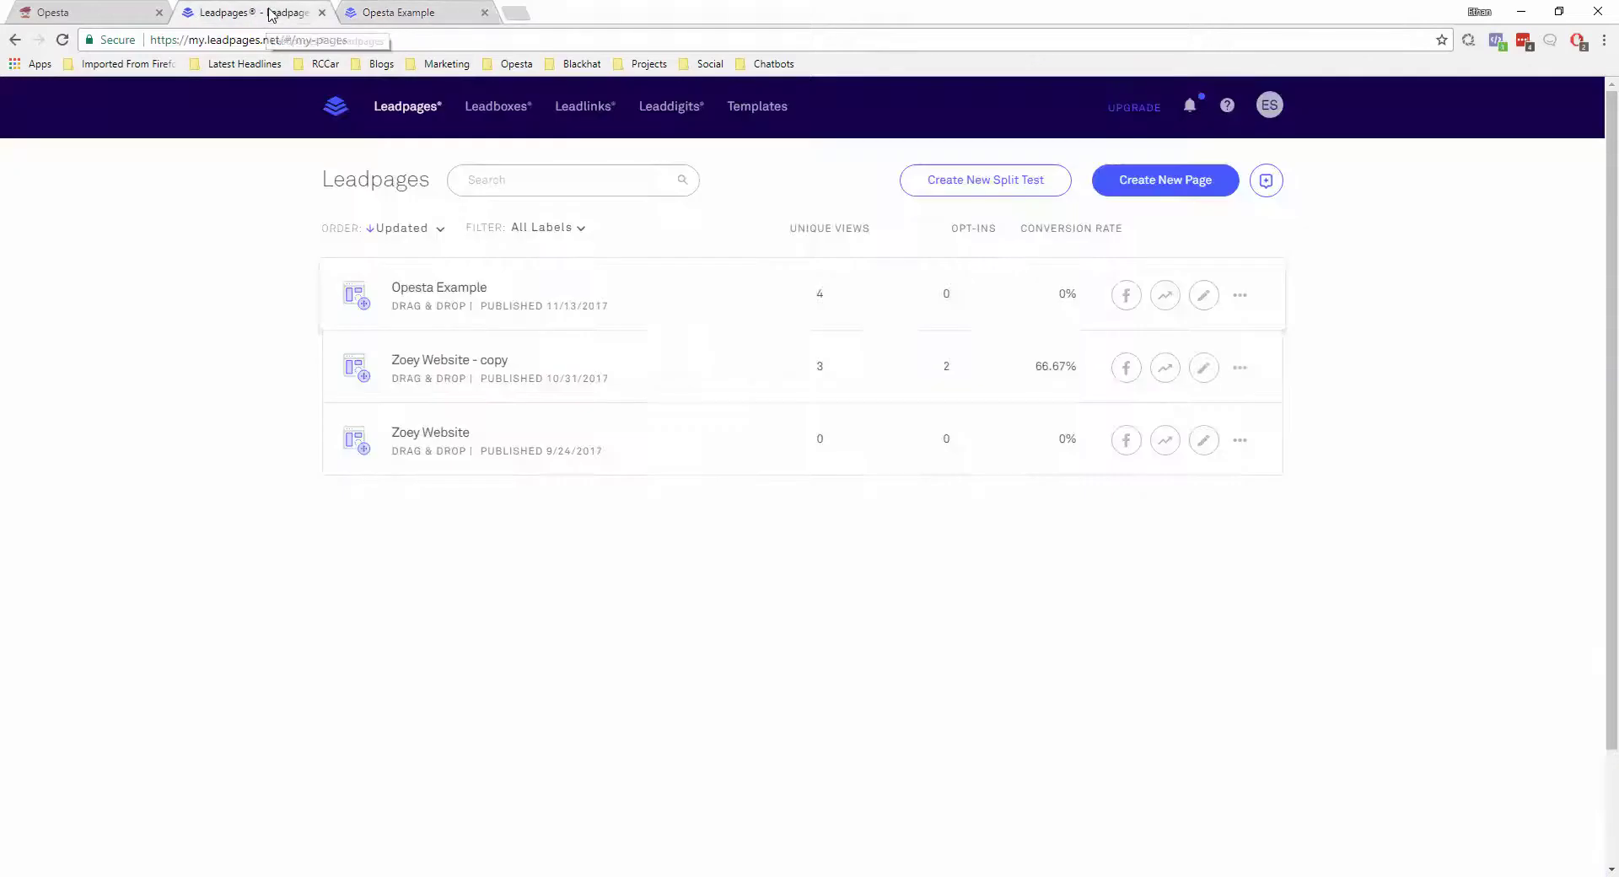
Paste socialinsight.lpages.co into Opesta's '+ domain' field as a fifth authorised domain
left_click(117, 10)
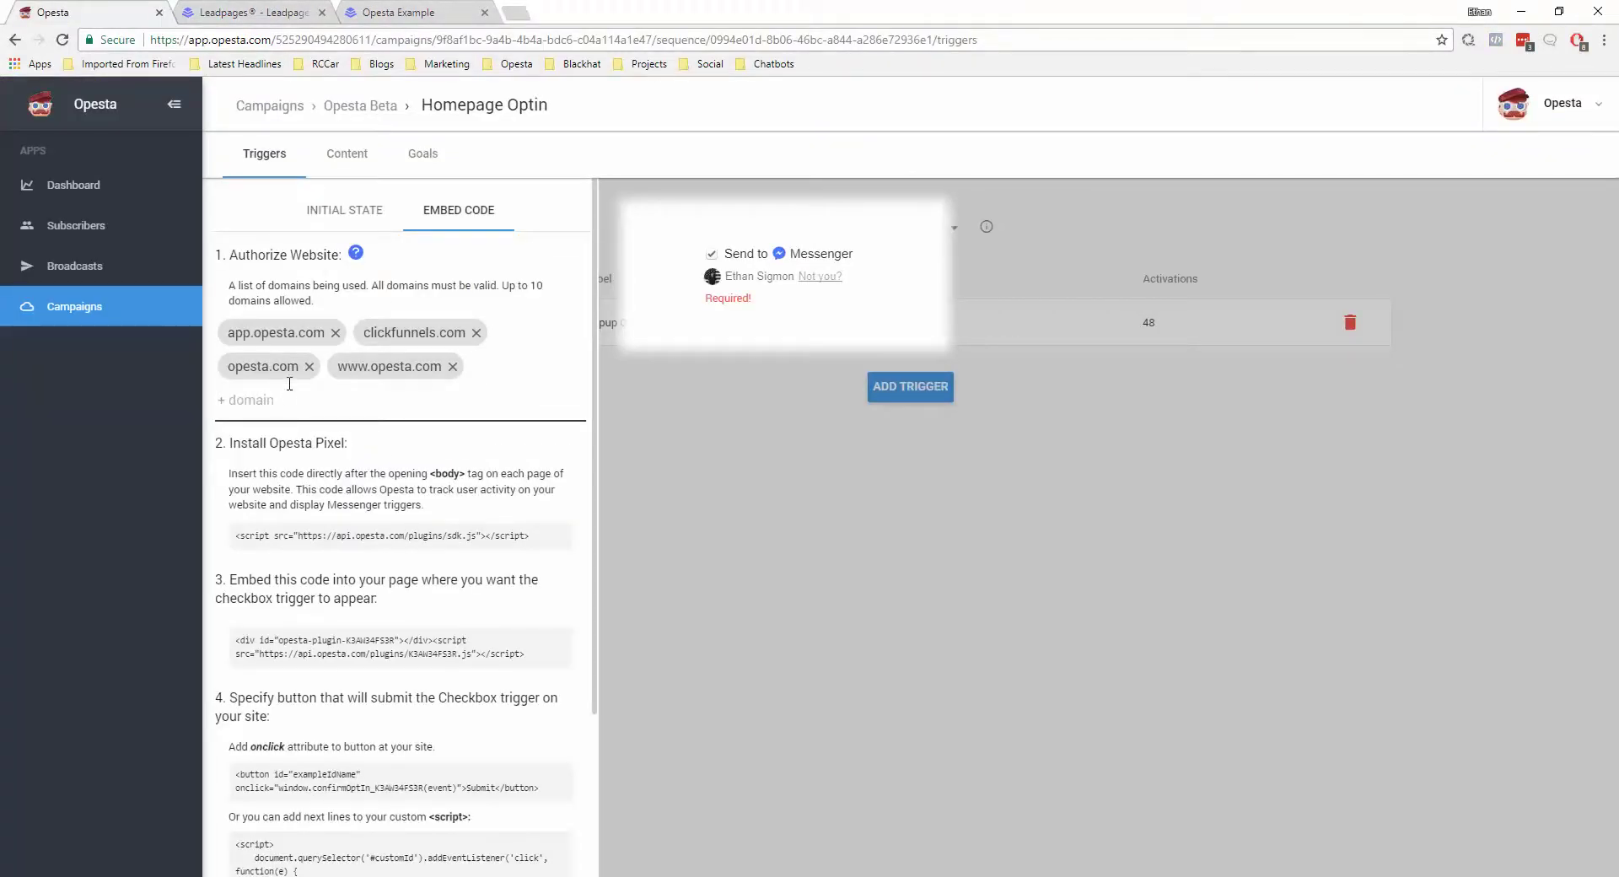
left_click(289, 384)
key("ctrl+v")
key("Return")
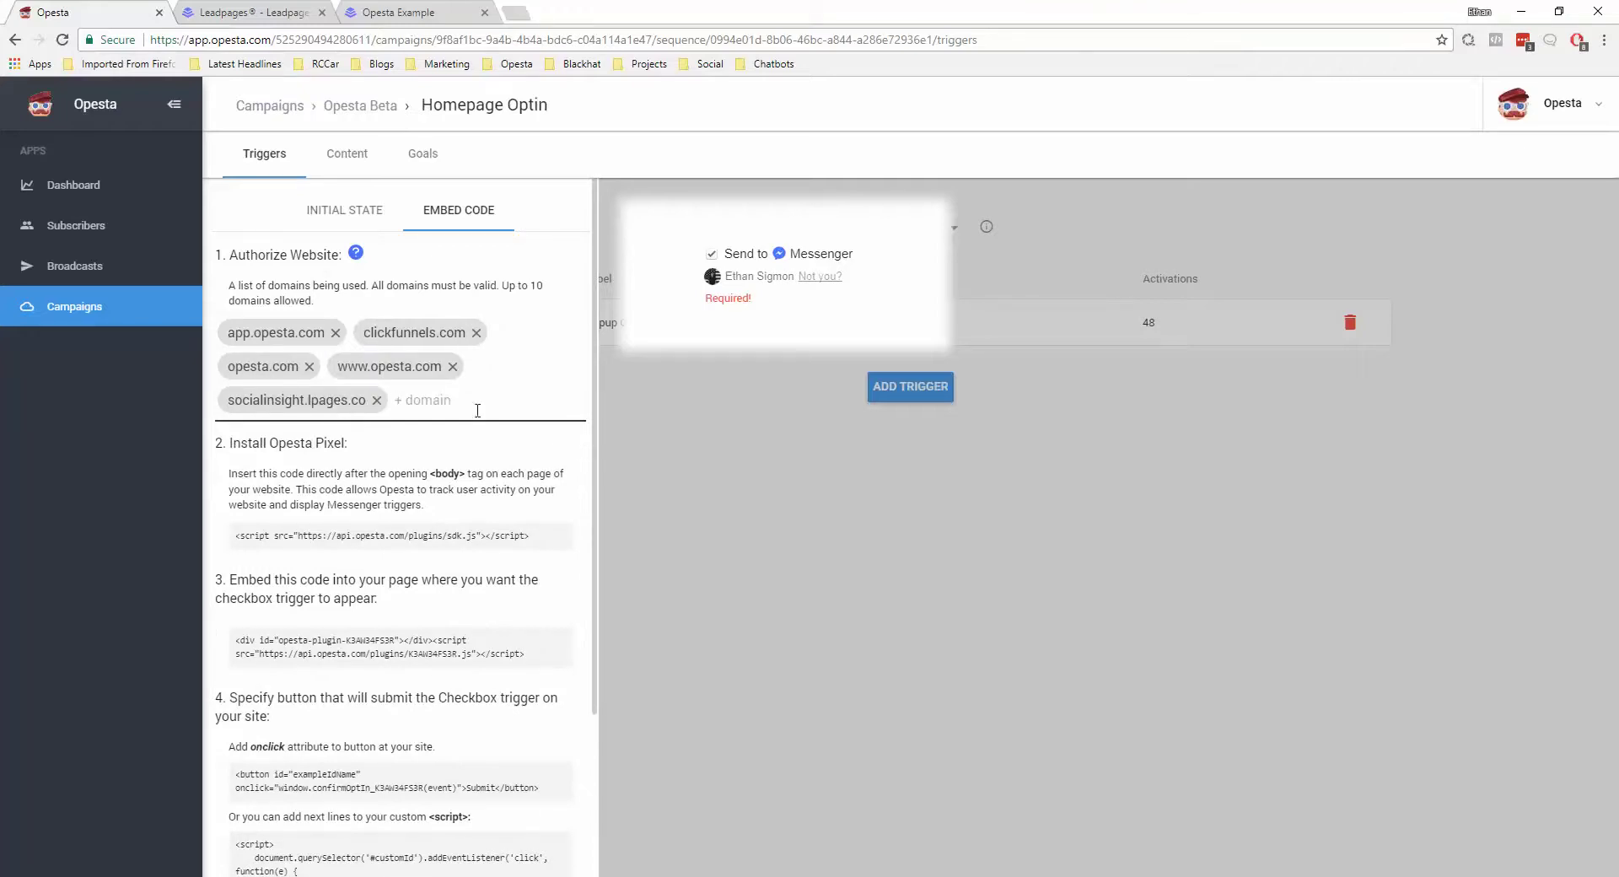
Select the Opesta Pixel script code, then go back to Leadpages
scroll(474, 407, "down", 1)
left_click_drag(534, 455, 242, 464)
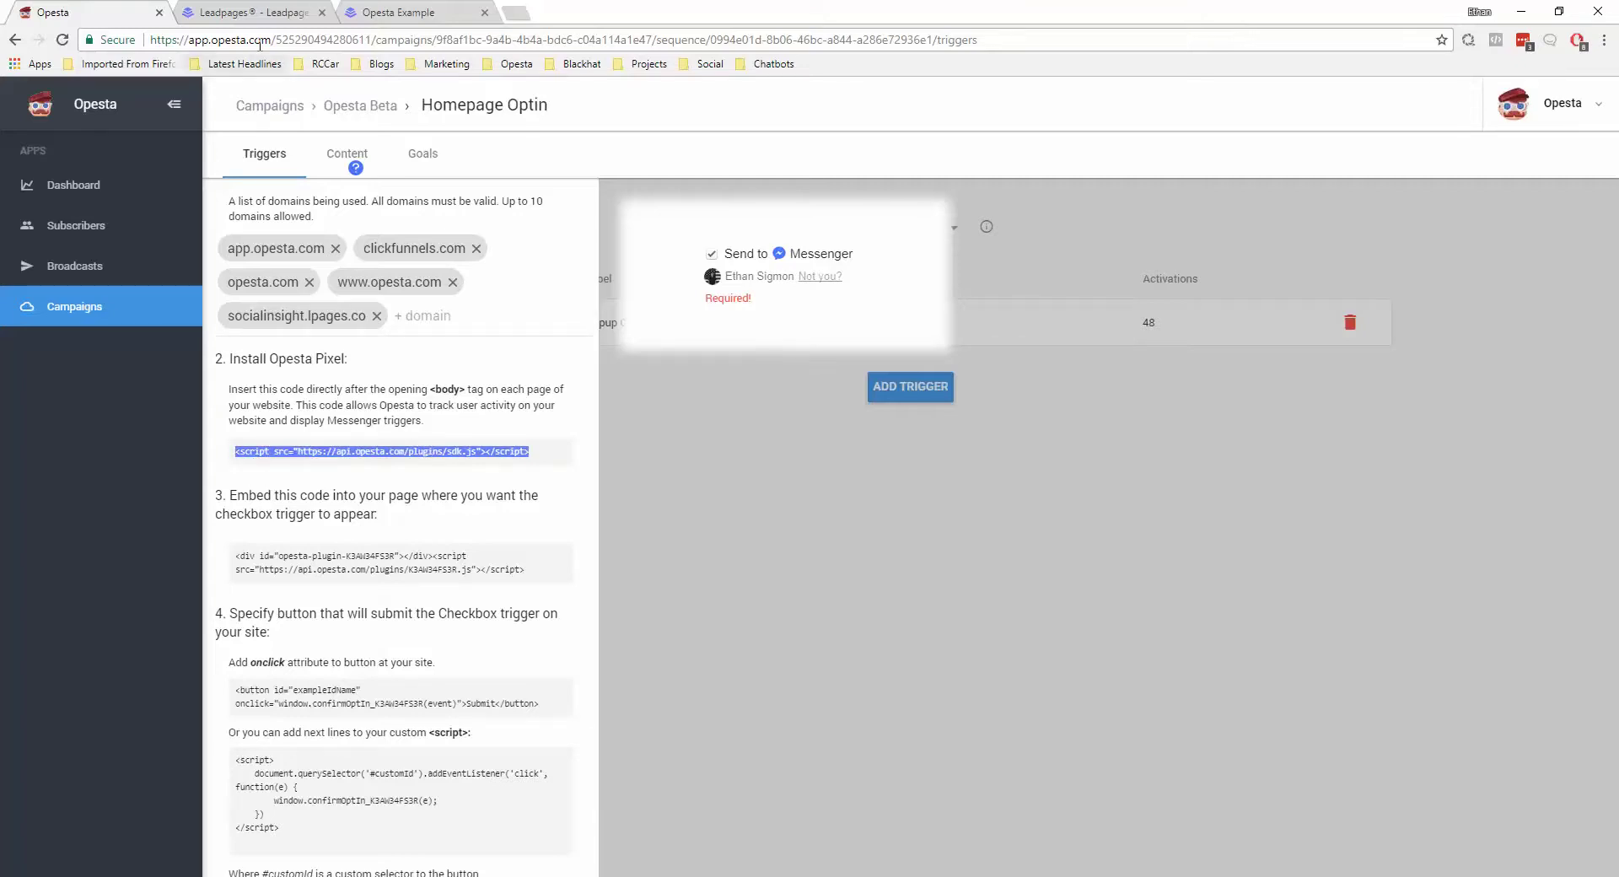
left_click(280, 10)
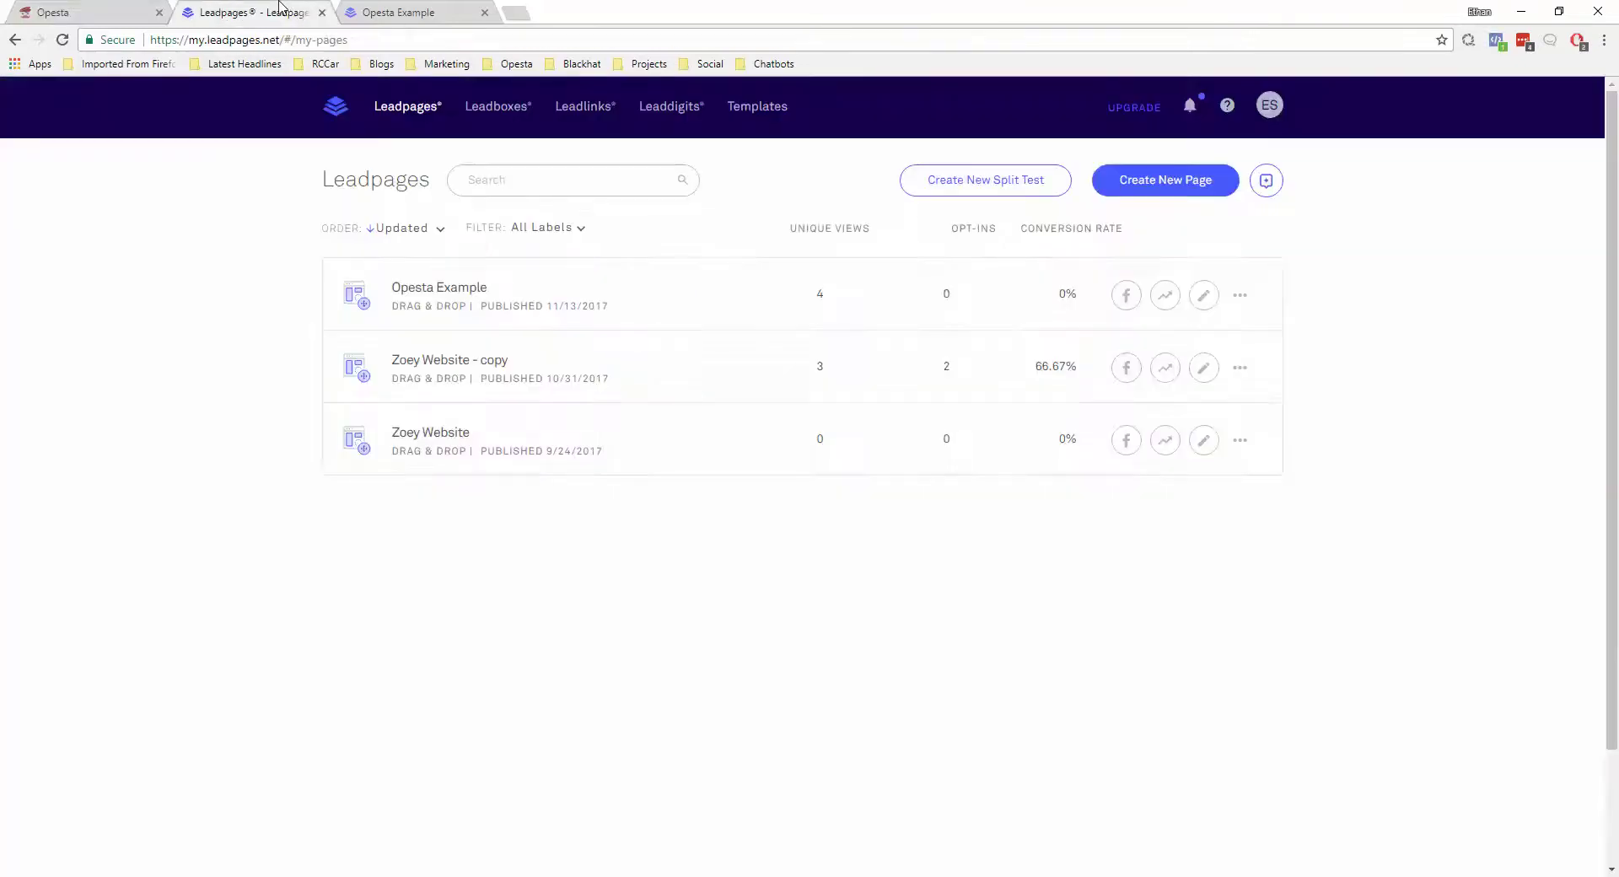
Close the live Opesta Example tab and edit the Opesta Example page in the builder
left_click(483, 12)
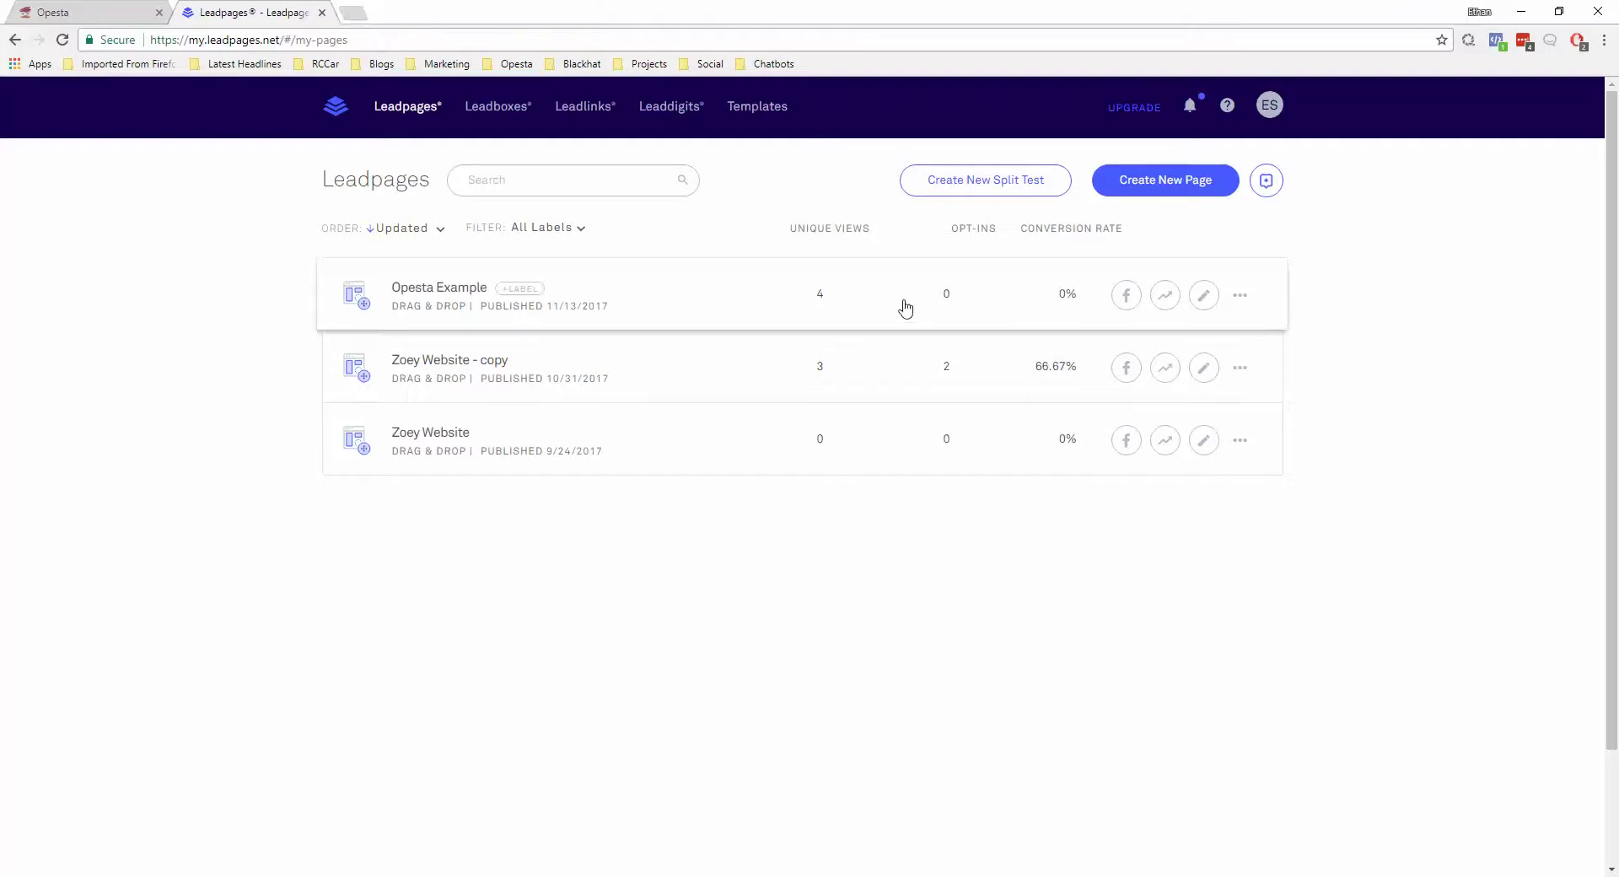
left_click(1205, 297)
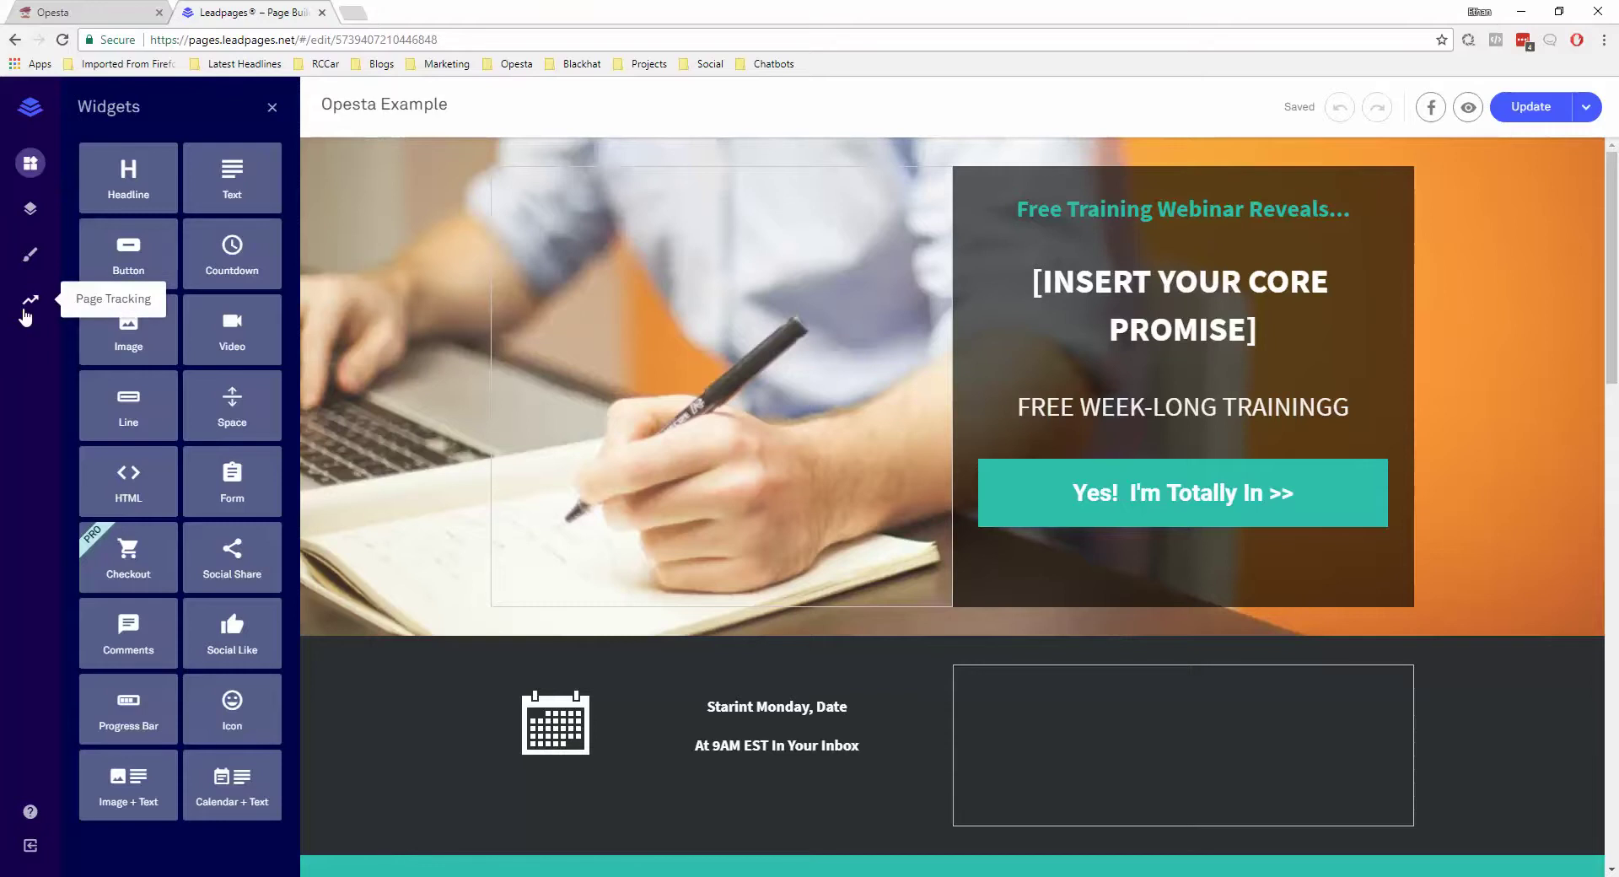
Paste the Opesta pixel script into the page's 'Immediately after the opening <body> tag' analytics code and save
left_click(26, 312)
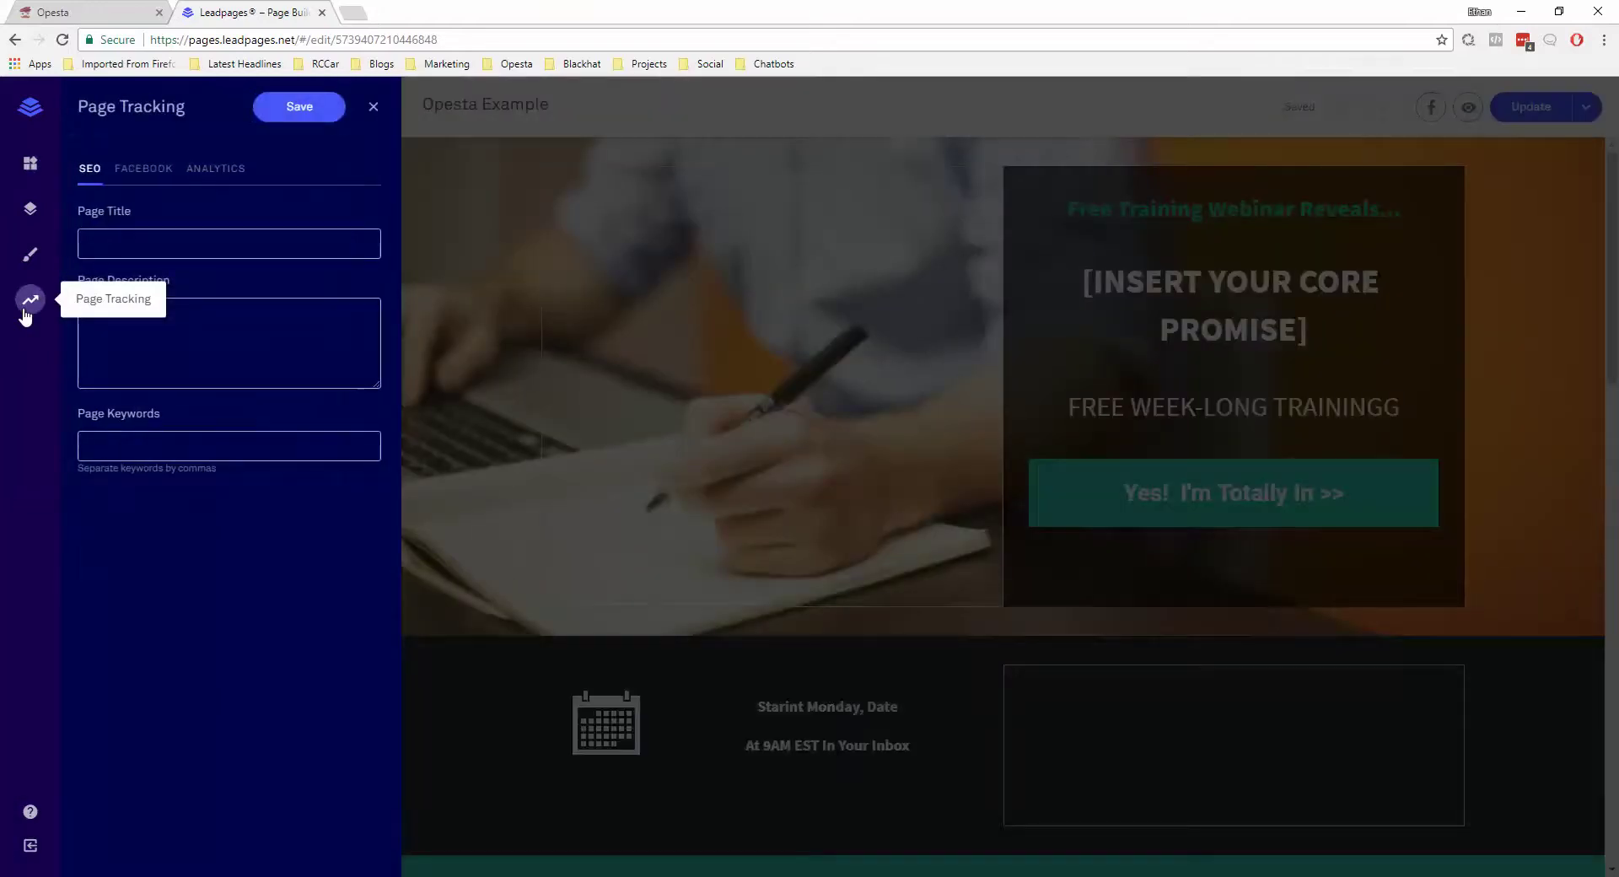
left_click(211, 171)
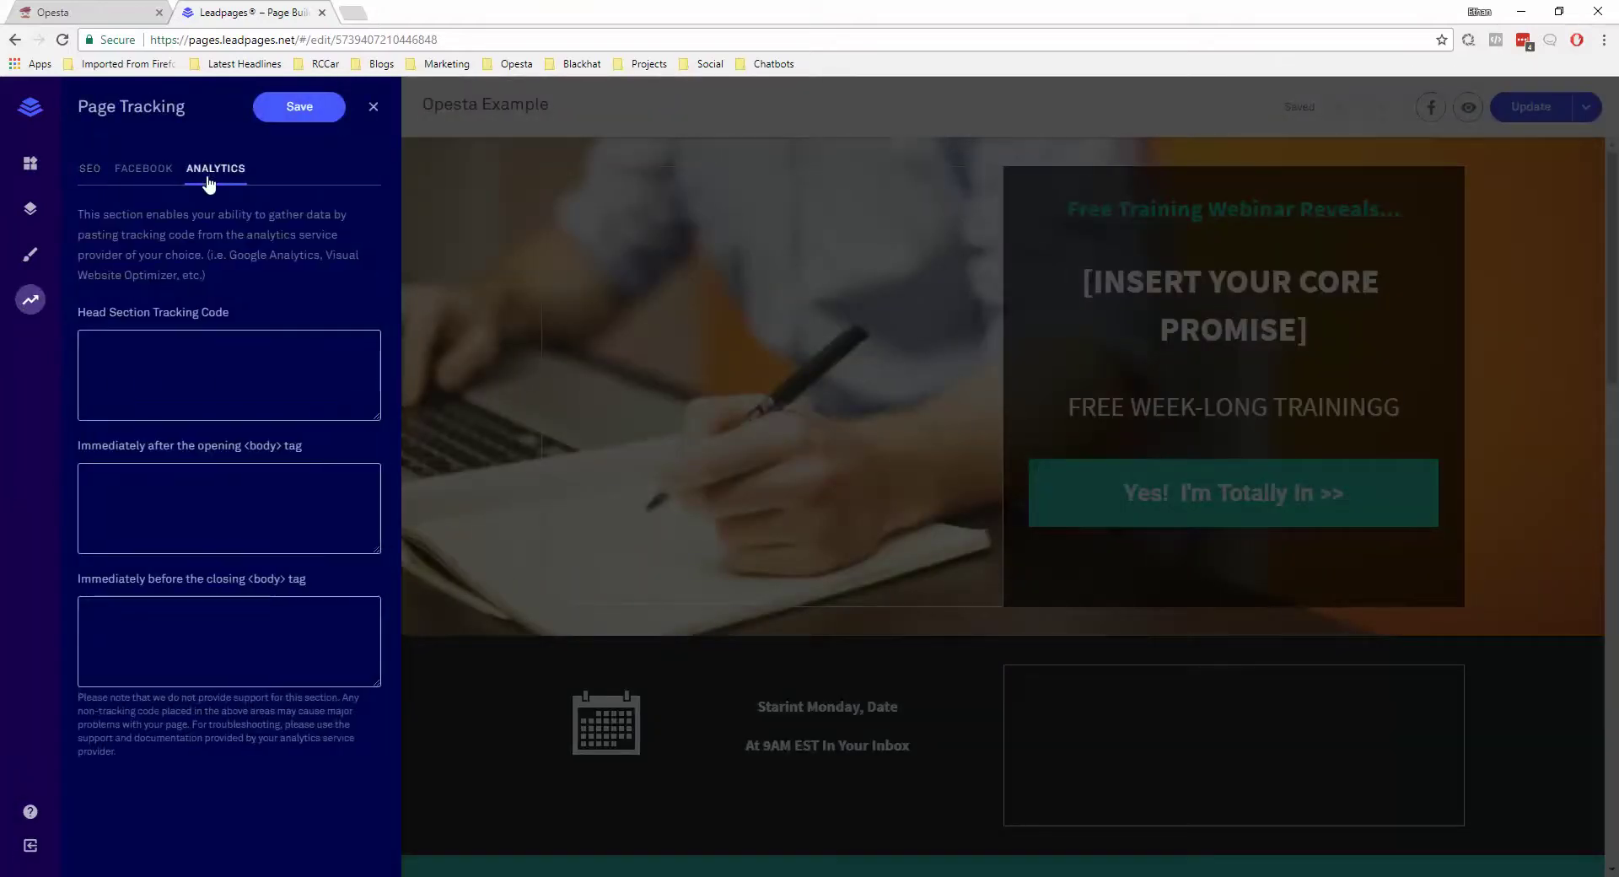
left_click(189, 509)
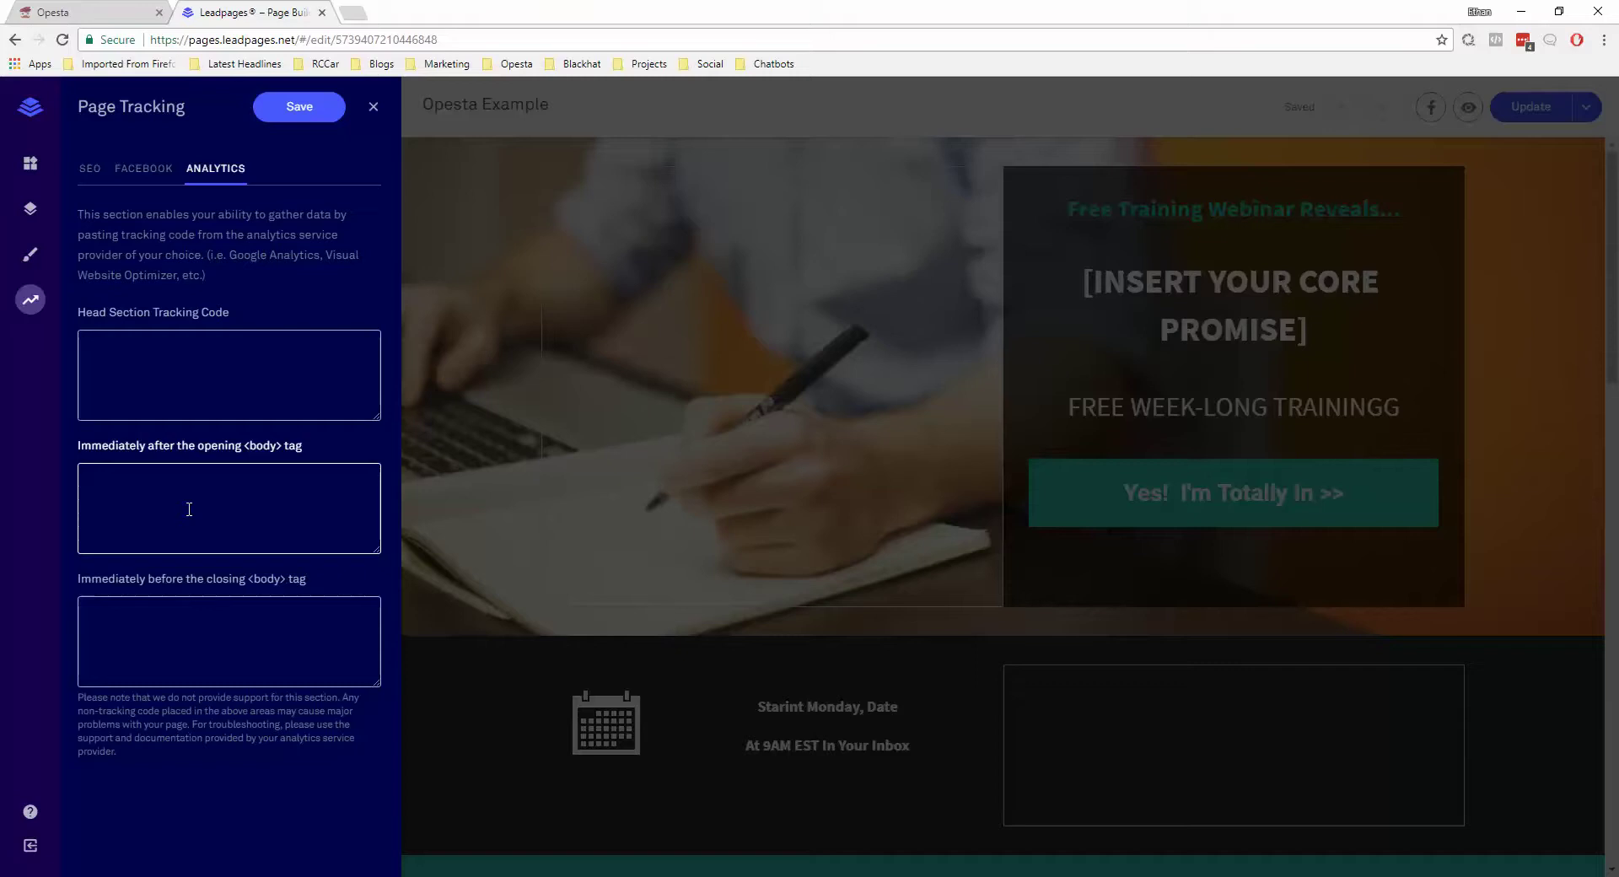
type("<script src=\"https://api.opesta.com/plugins/sdk.js\"></script>")
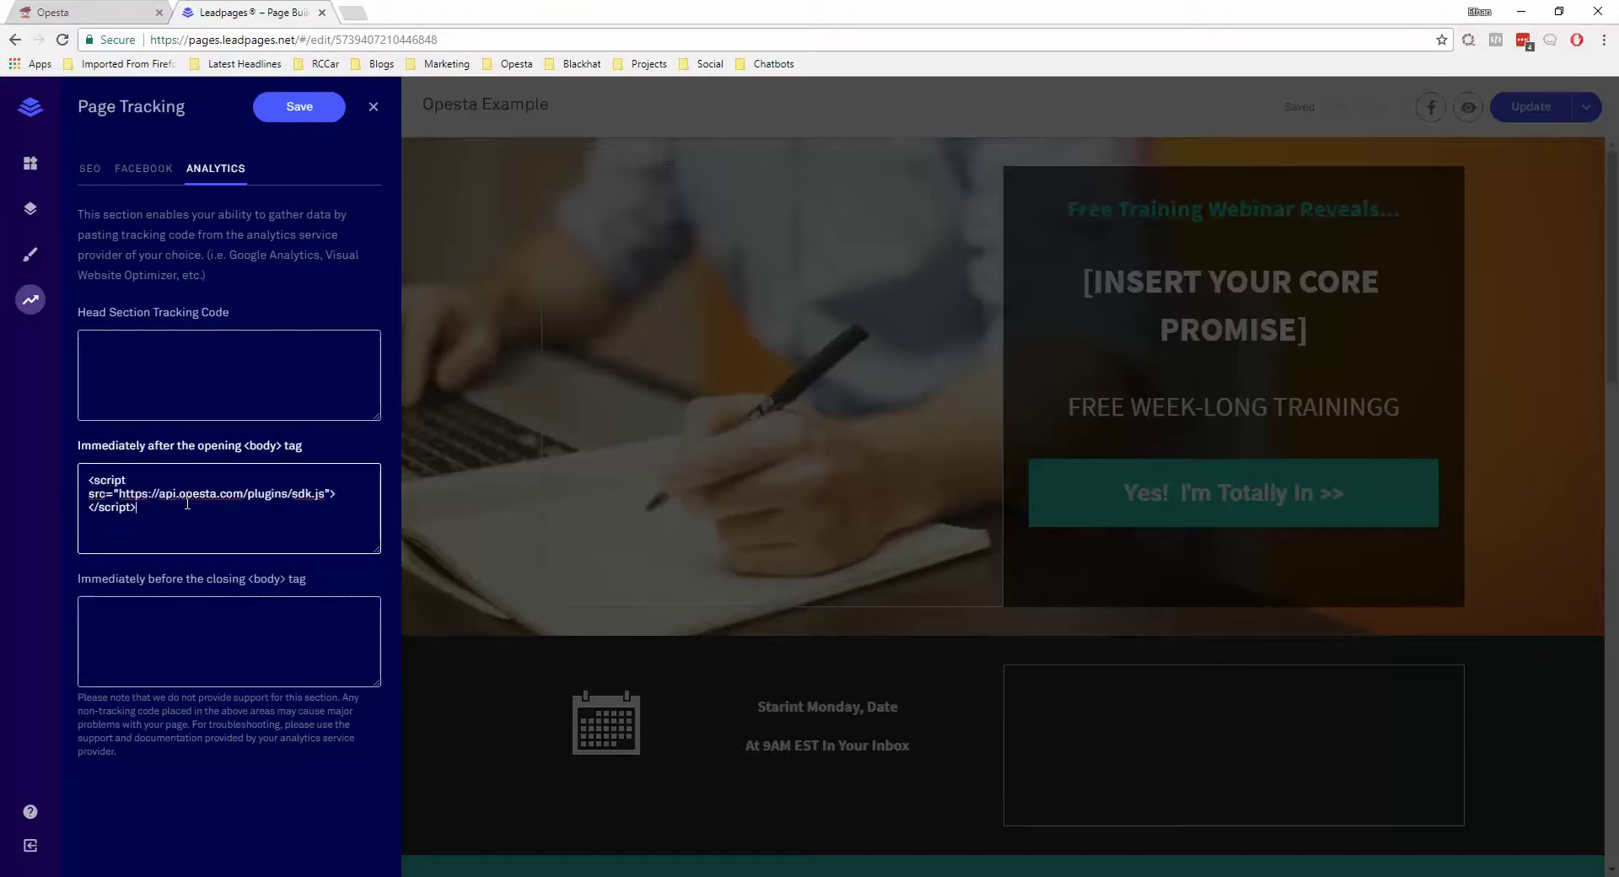
left_click(329, 106)
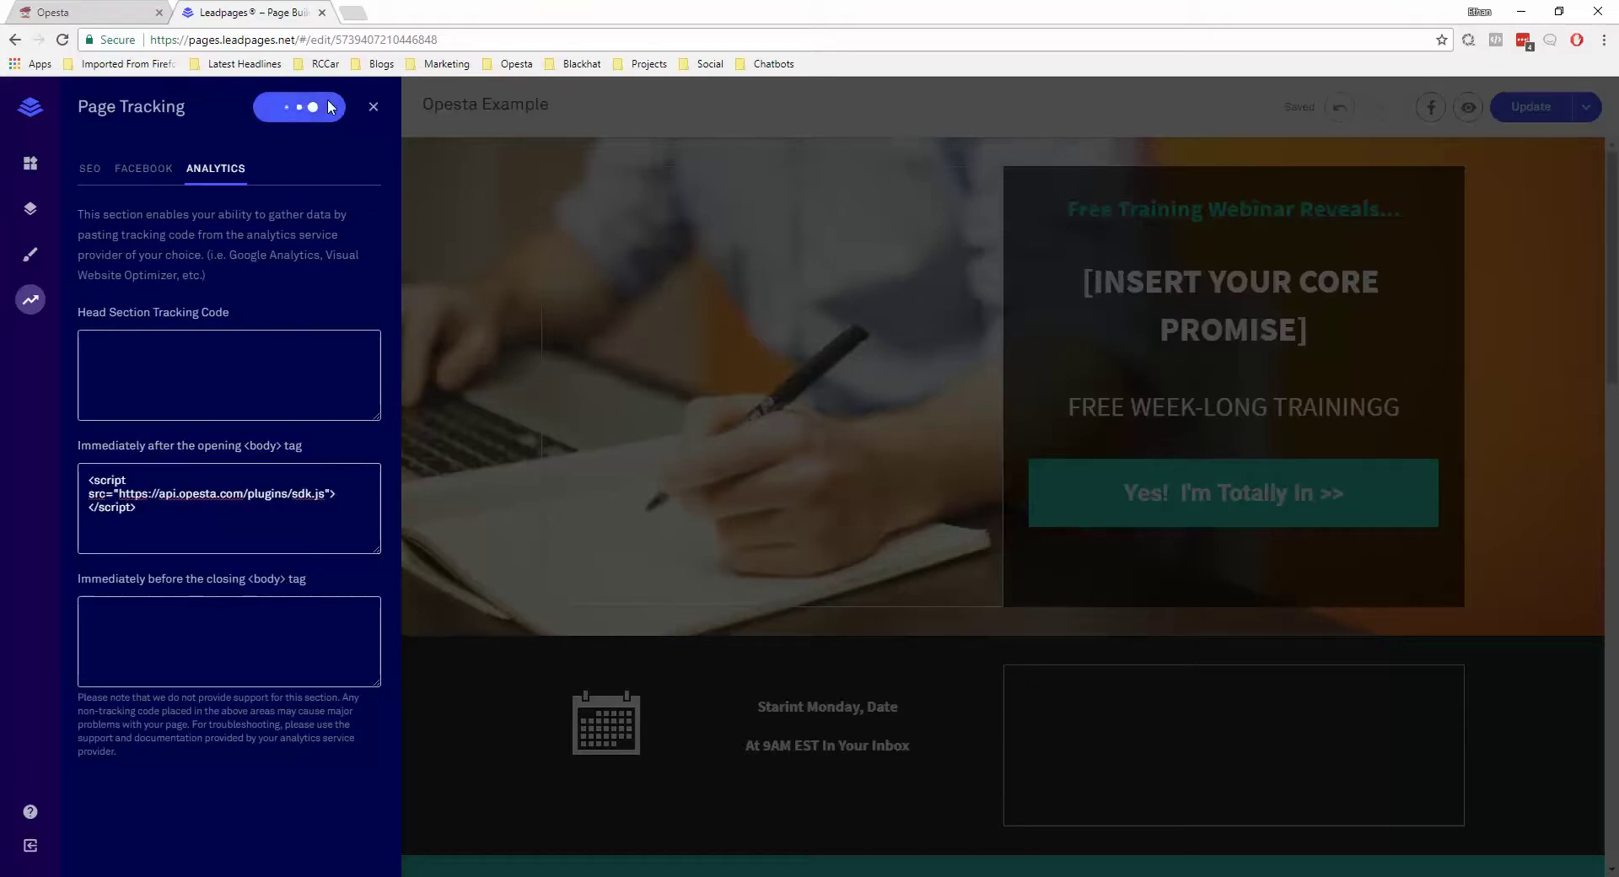
left_click(376, 106)
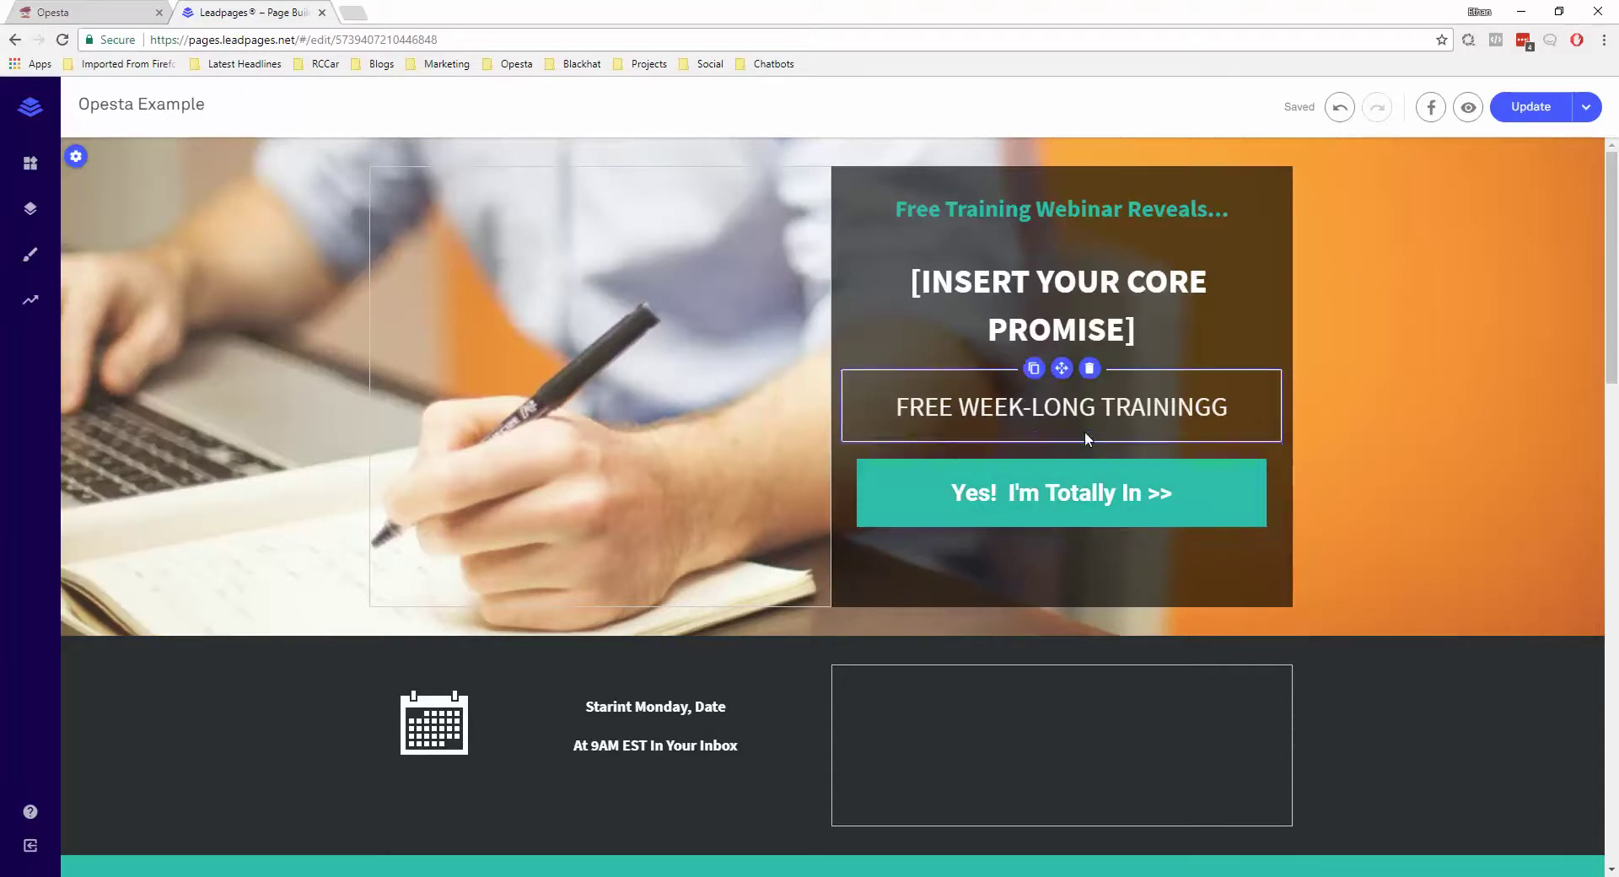
Open My Leadbox 1 from the Yes! I'm Totally In >> button's link
left_click(1045, 493)
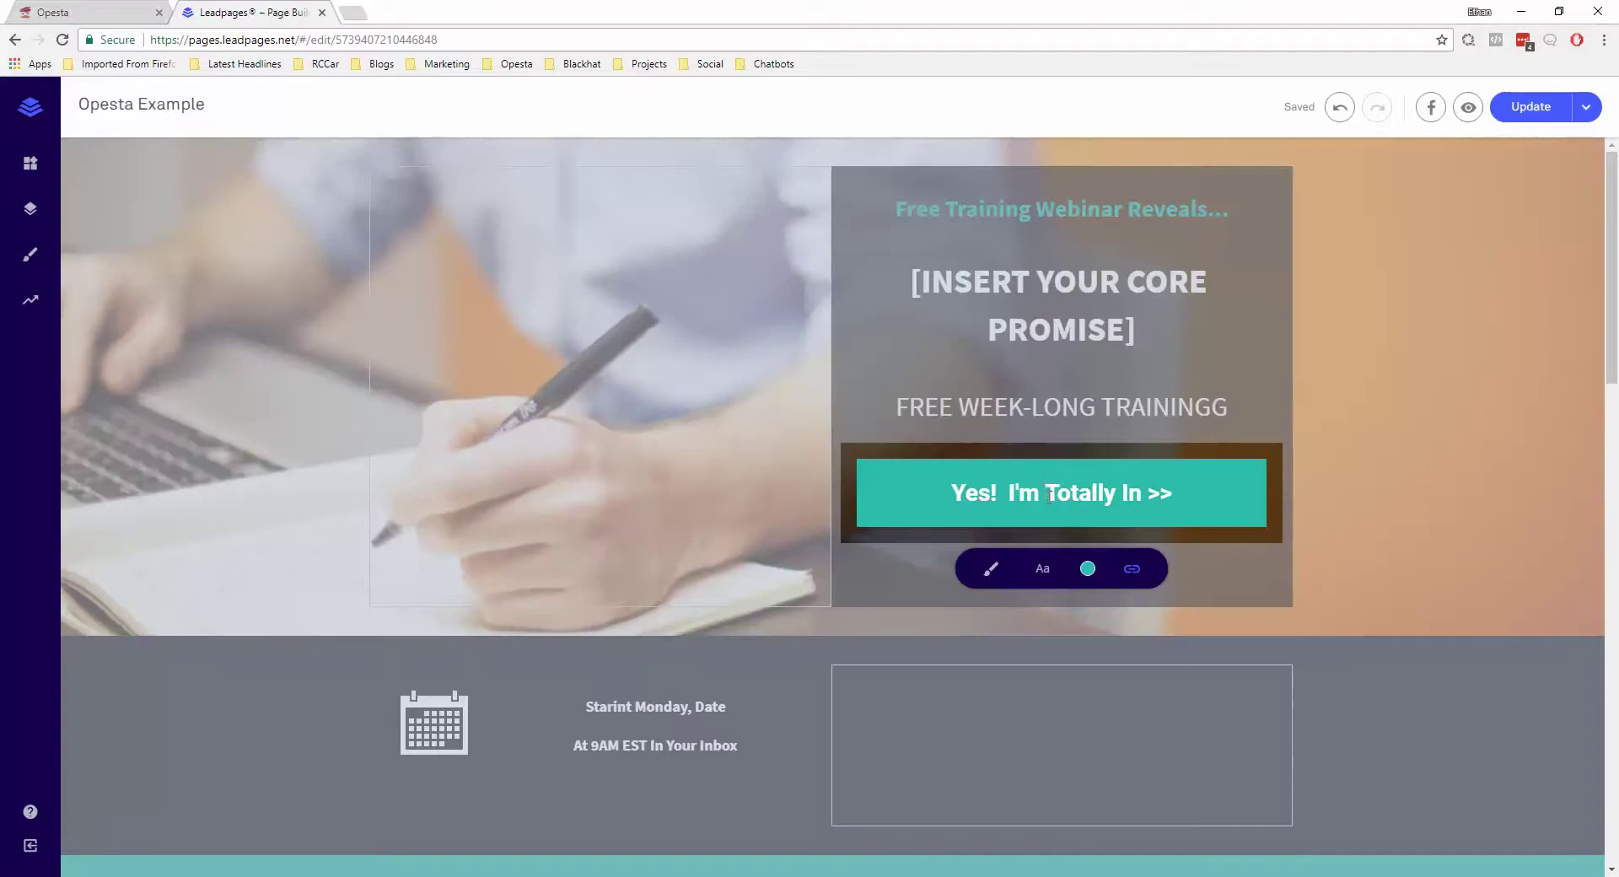
left_click(1132, 570)
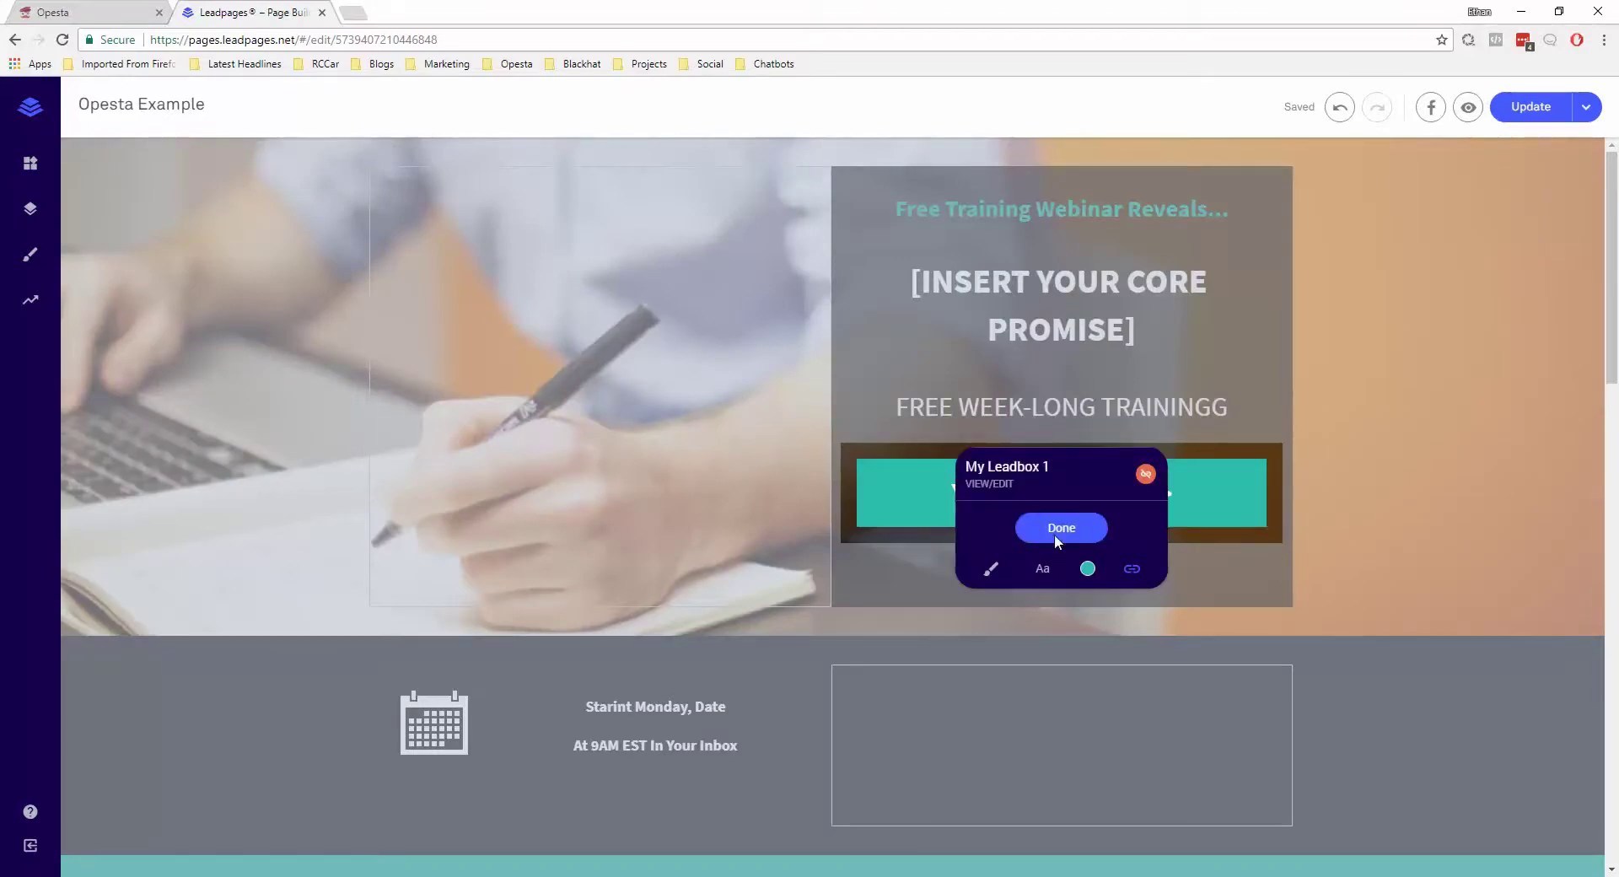
left_click(990, 484)
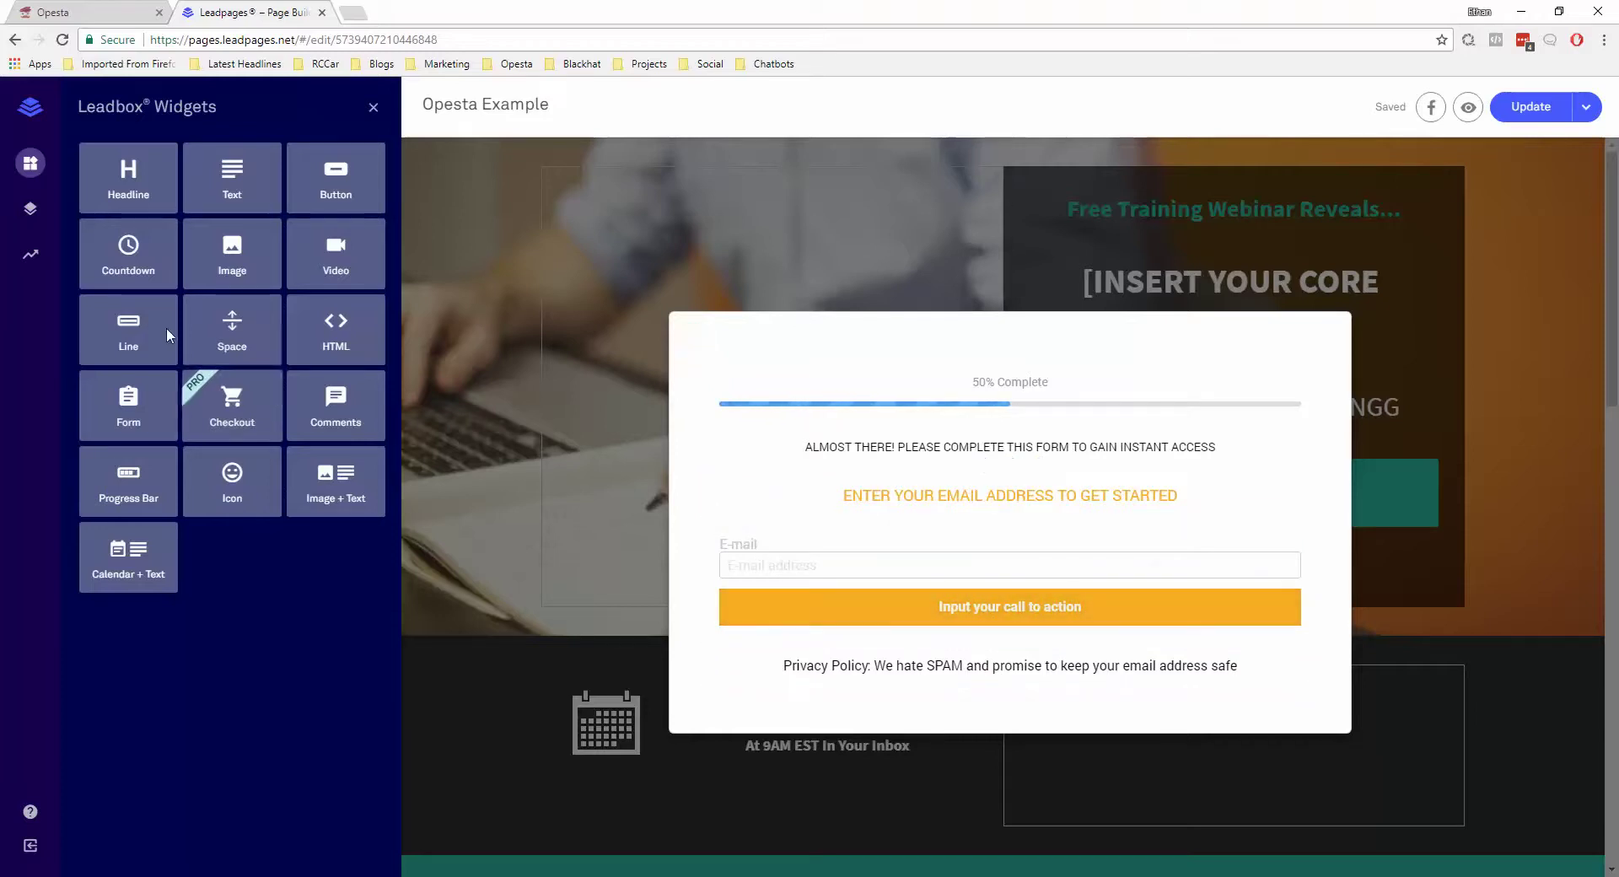
Paste the Opesta pixel script into My Leadbox 1's Body Section Tracking Code and save
left_click(29, 261)
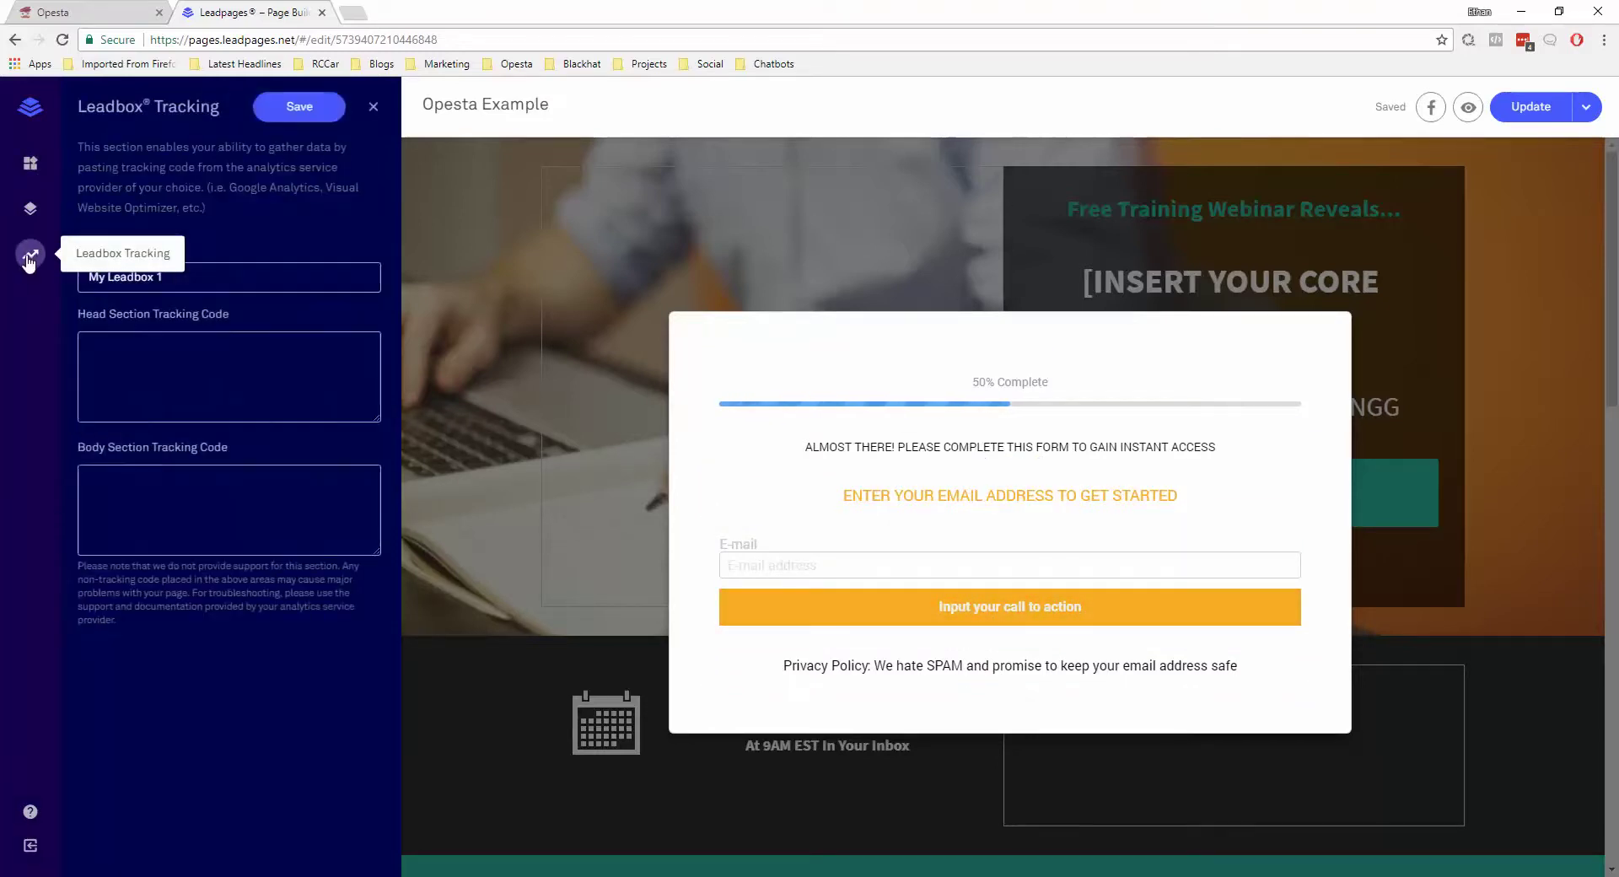
left_click(224, 505)
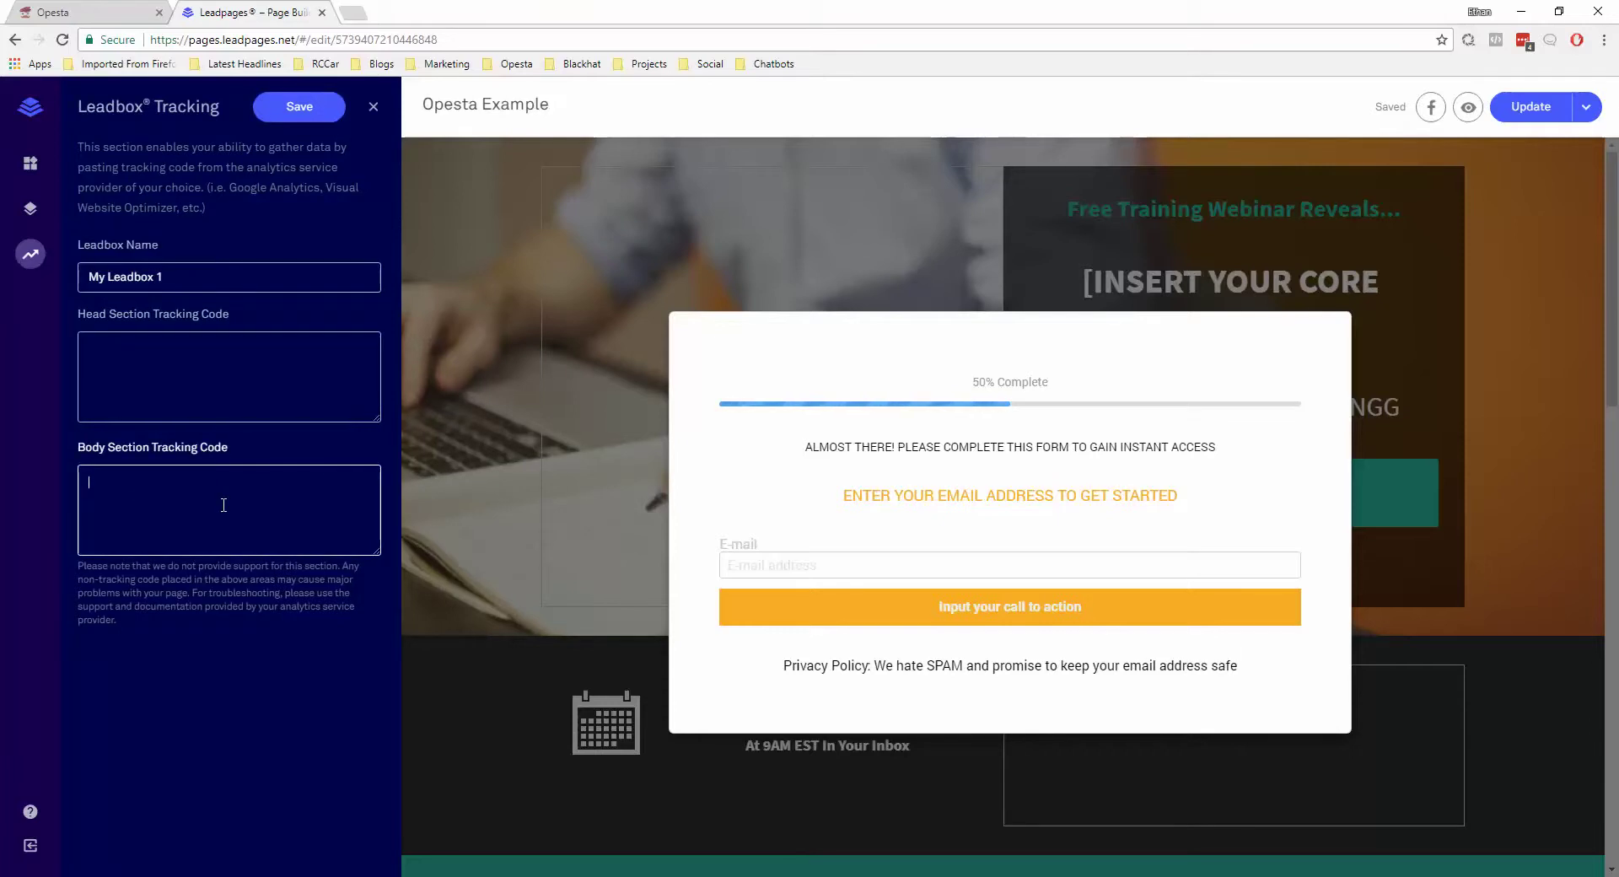
type("<script src=\"https://api.opesta.com/plugins/sdk.js\"></script>")
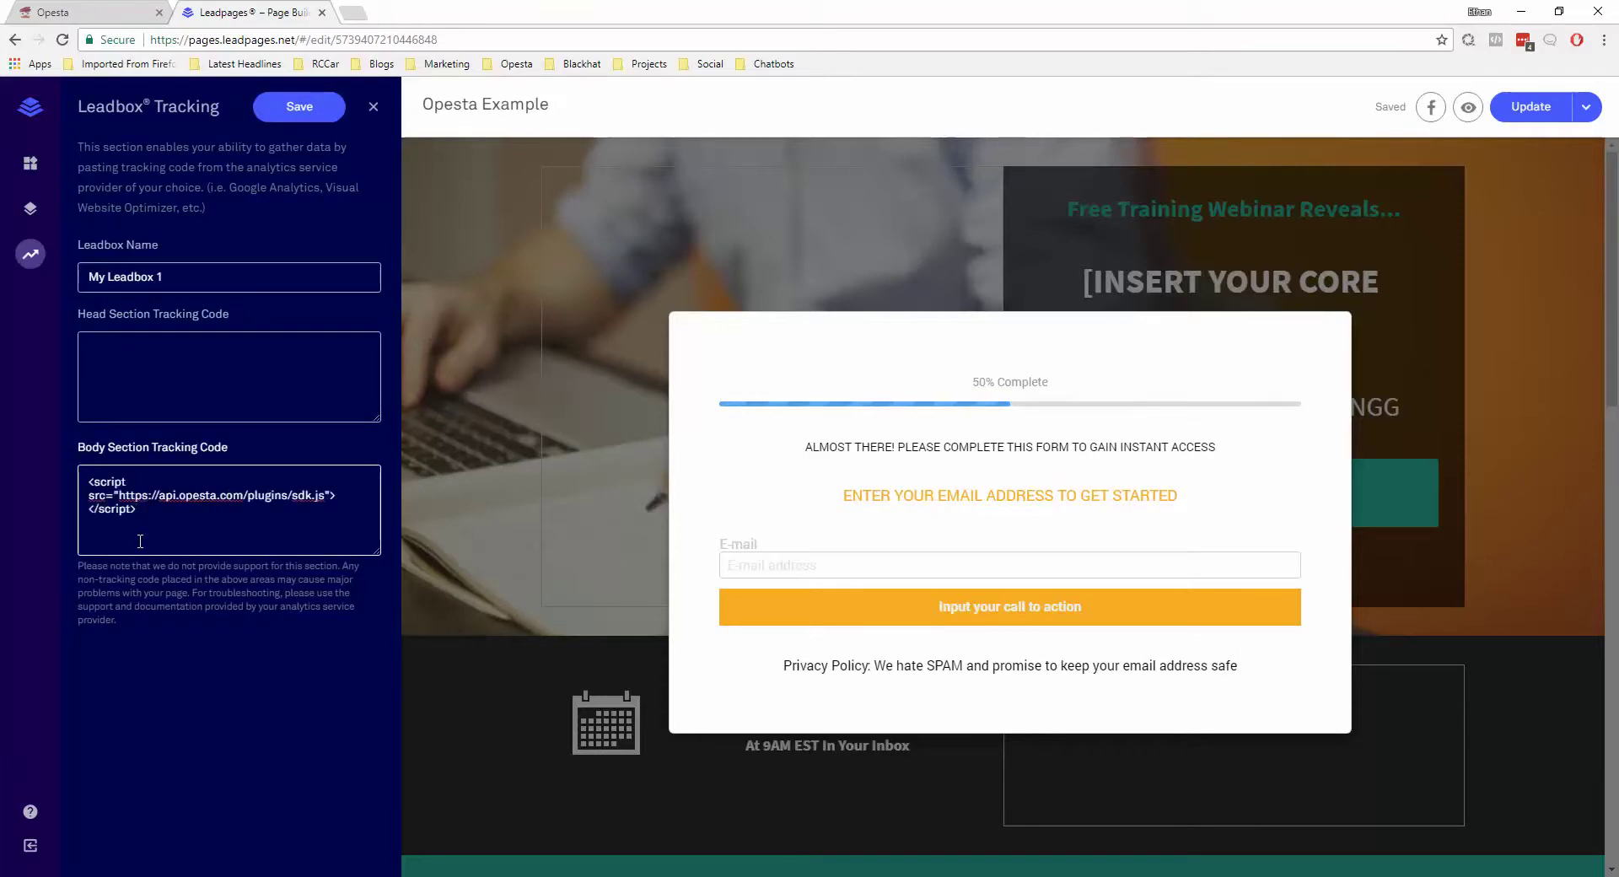
left_click(319, 108)
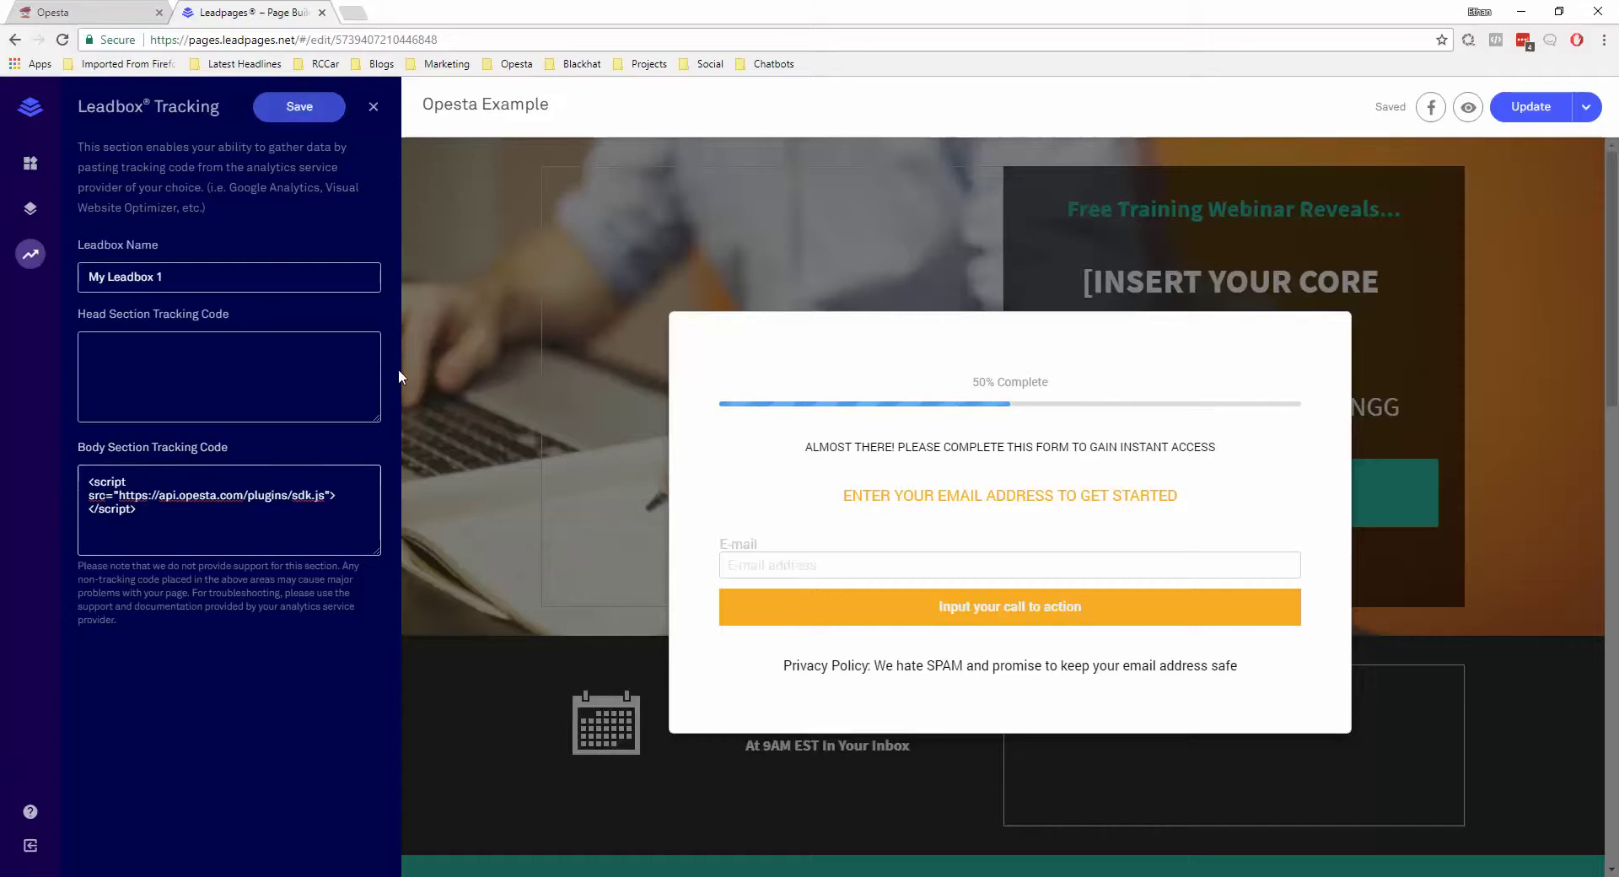
left_click(373, 107)
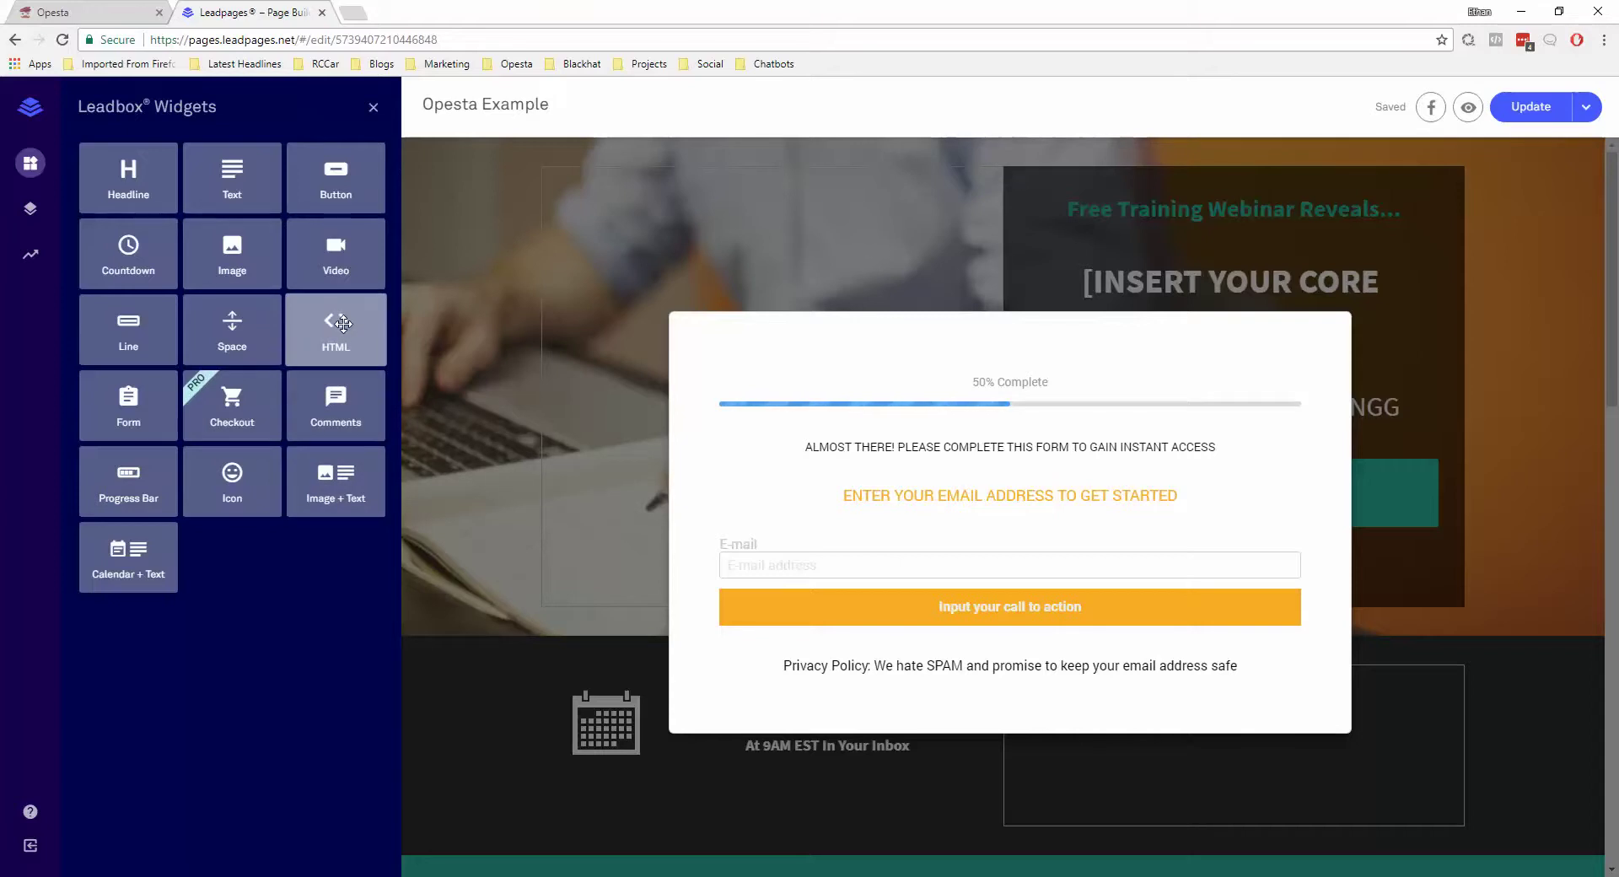
Add an HTML widget above the Leadbox privacy line, then switch to Opesta's Homepage Optin triggers page
left_click_drag(337, 328, 1050, 623)
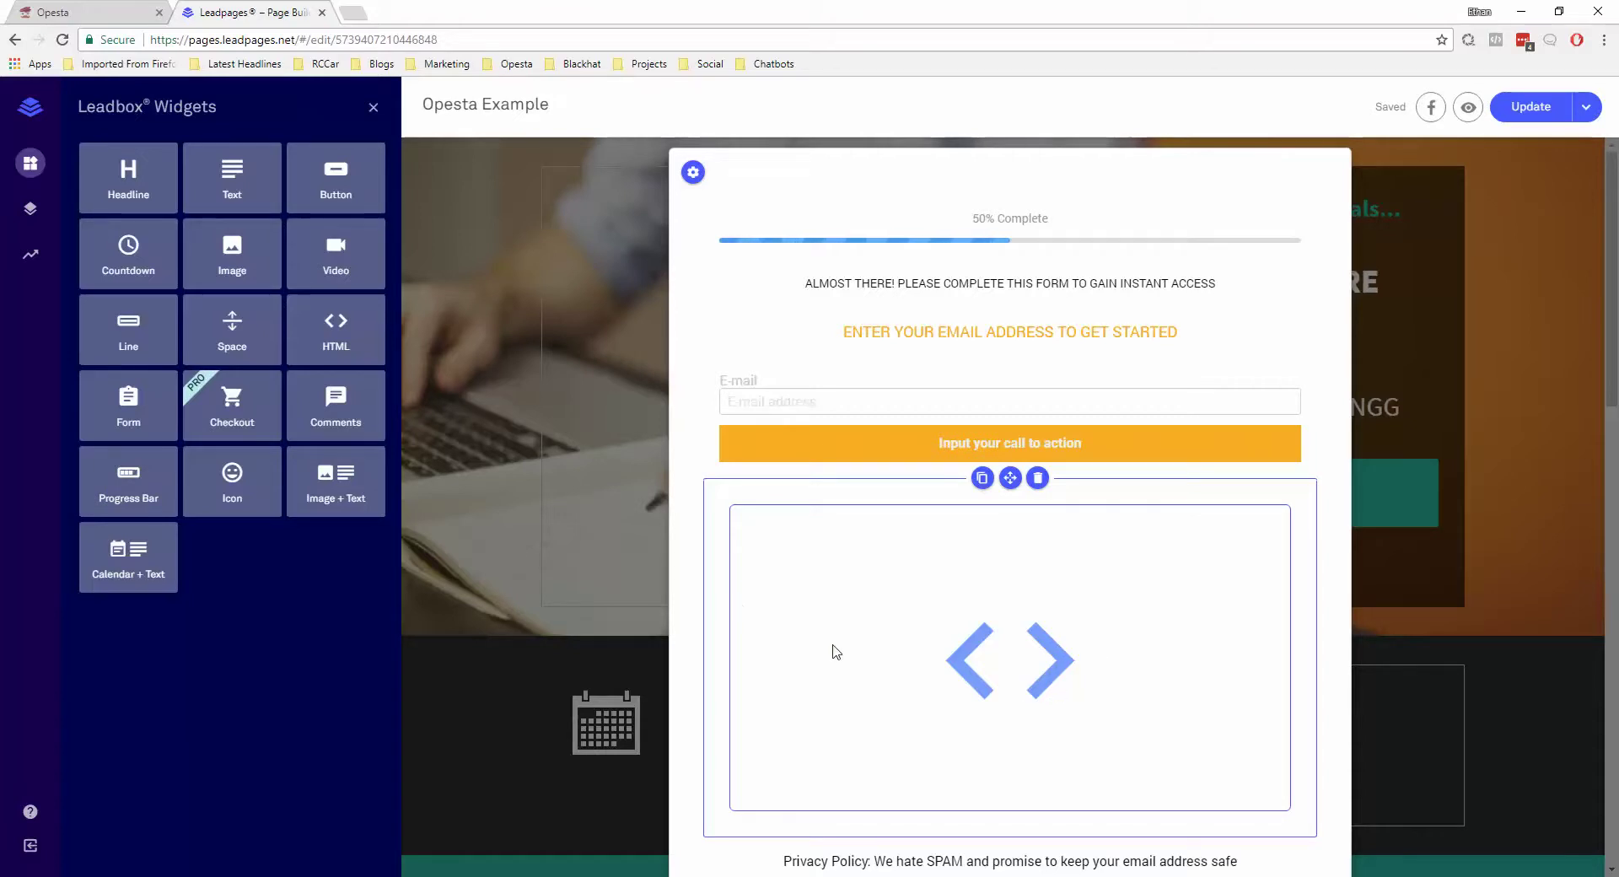
scroll(1030, 686, "down", 1)
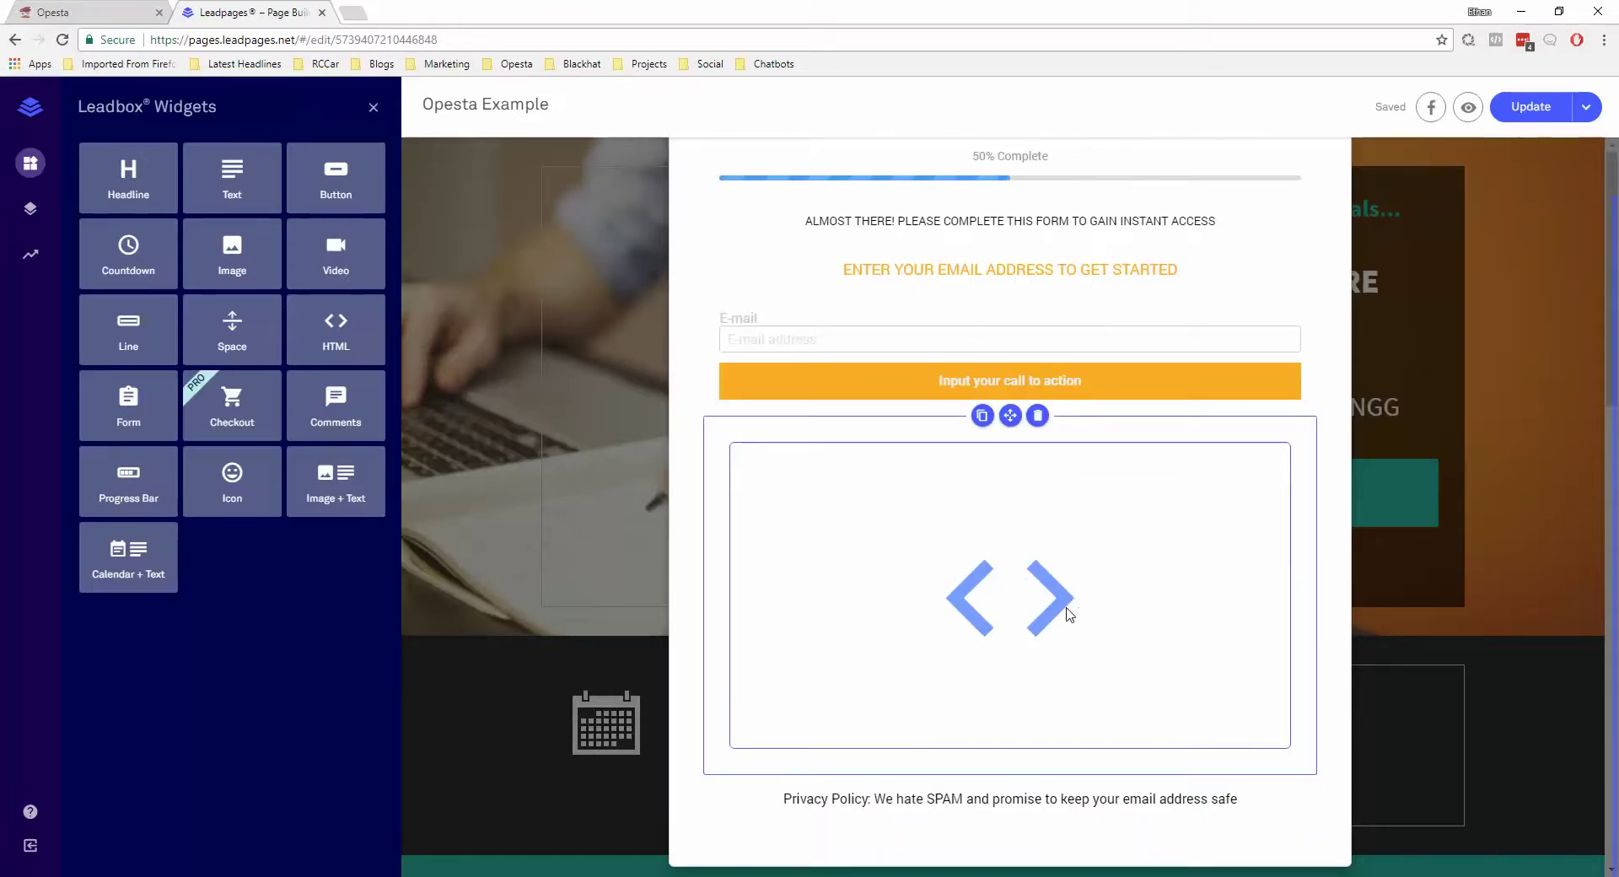
left_click(115, 12)
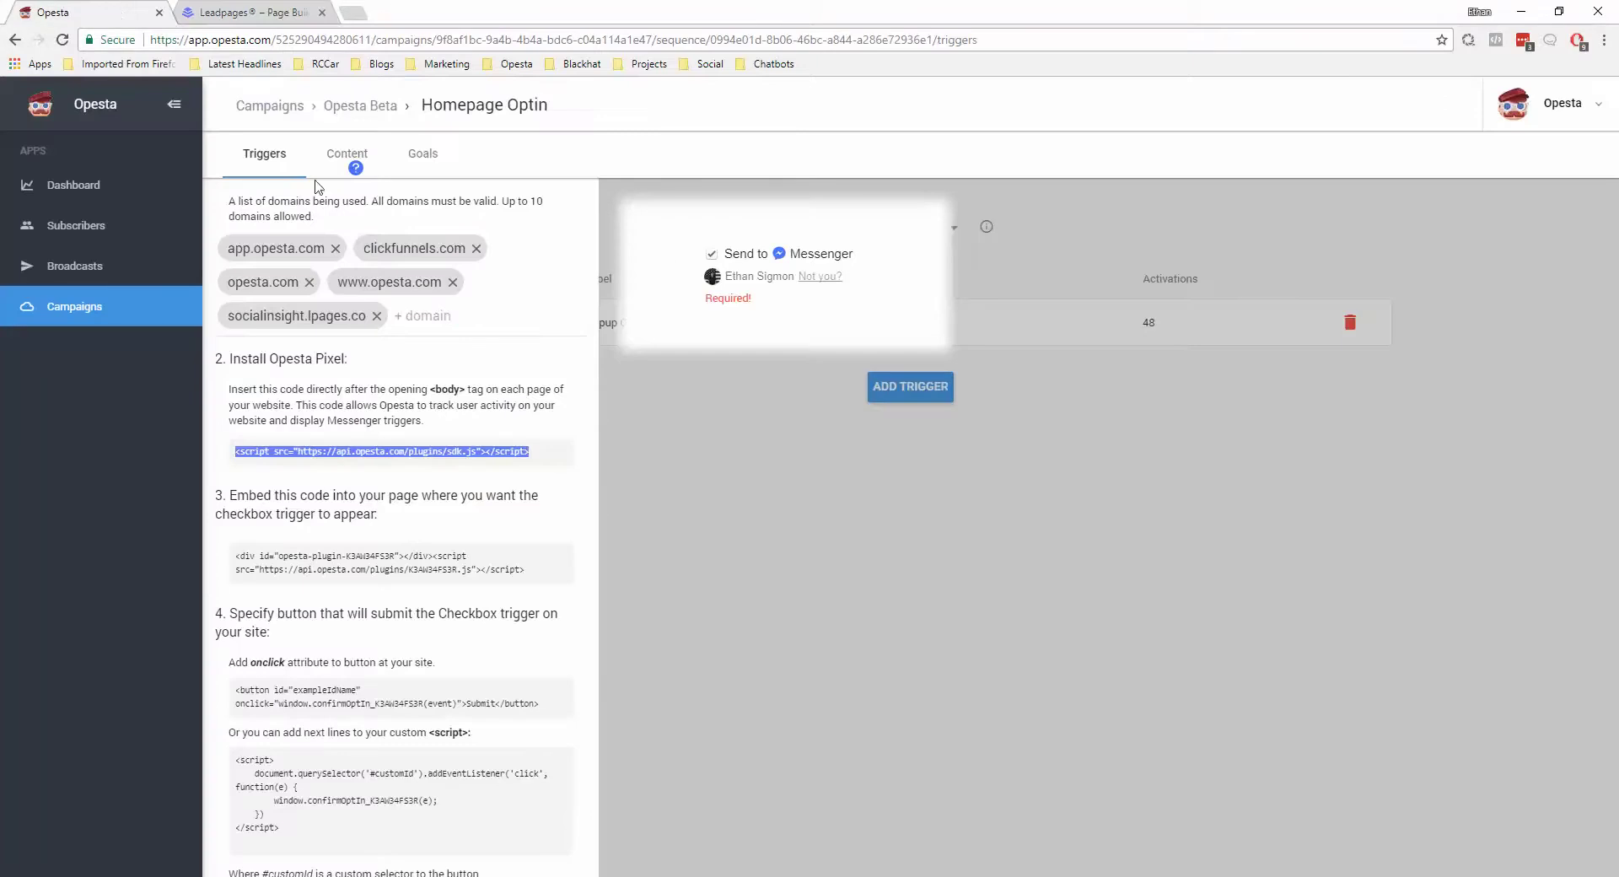
Select the step 3 checkbox embed code in Opesta and return to the Leadpages editor
left_click(528, 571)
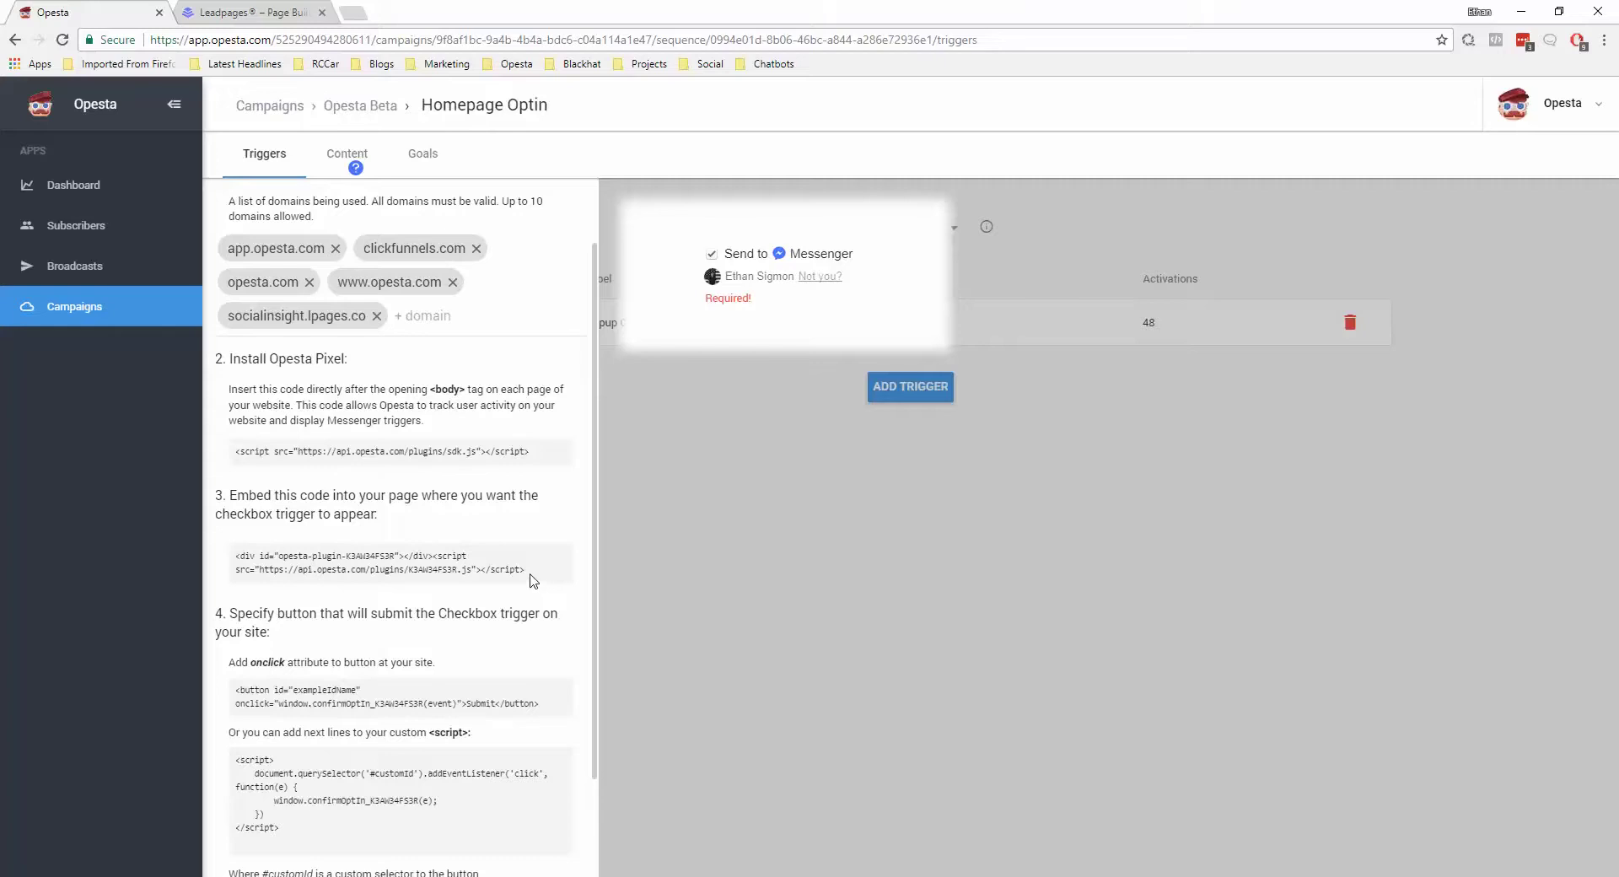
left_click_drag(522, 569, 248, 555)
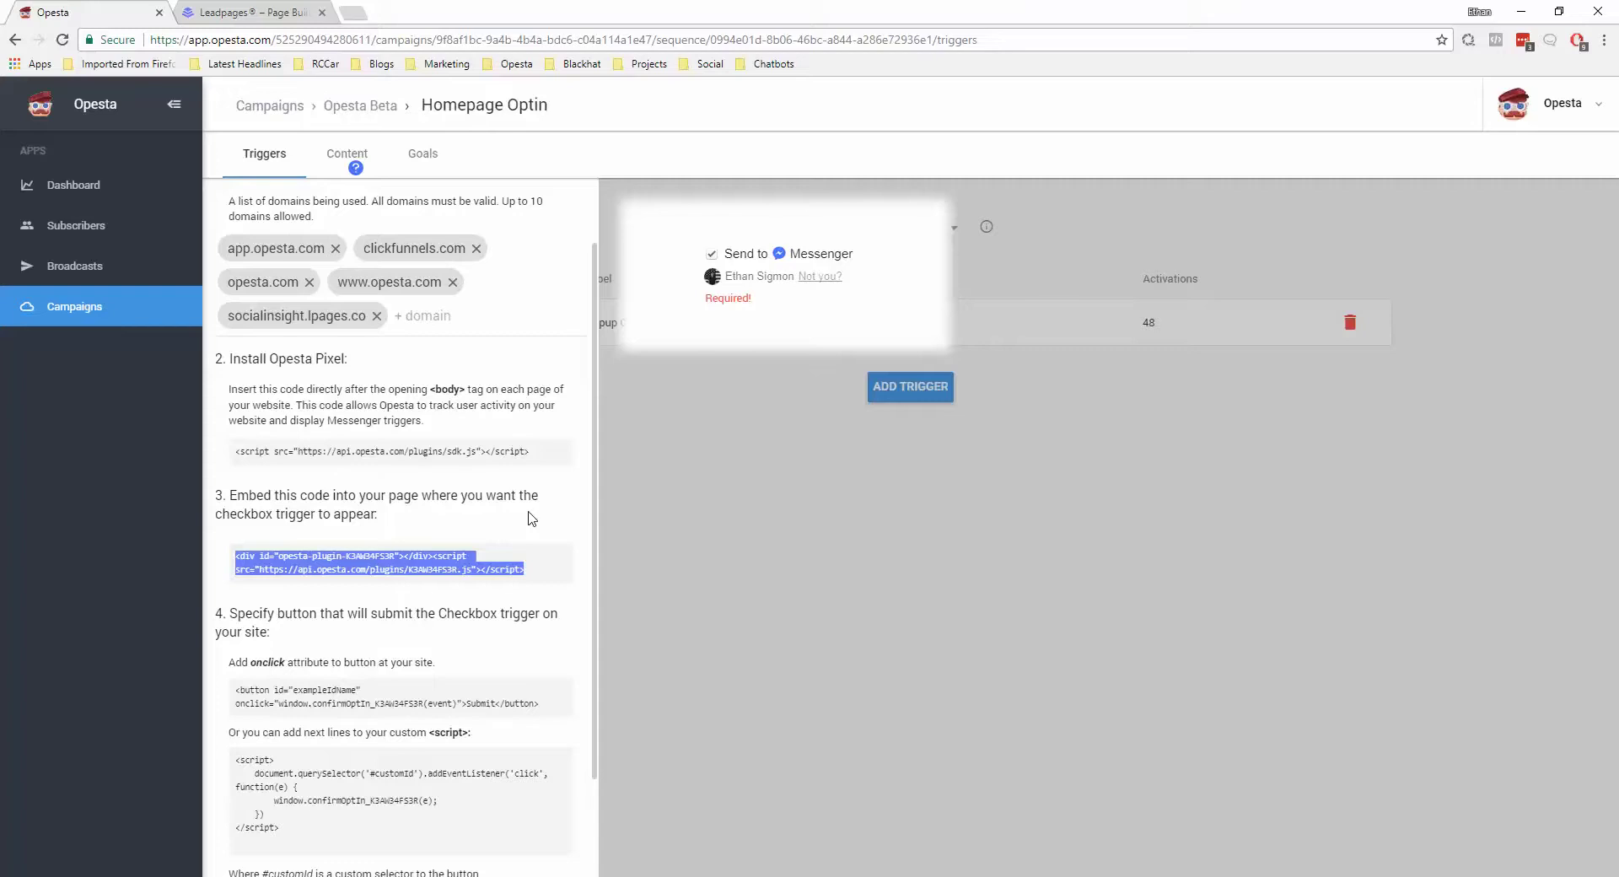
left_click(278, 14)
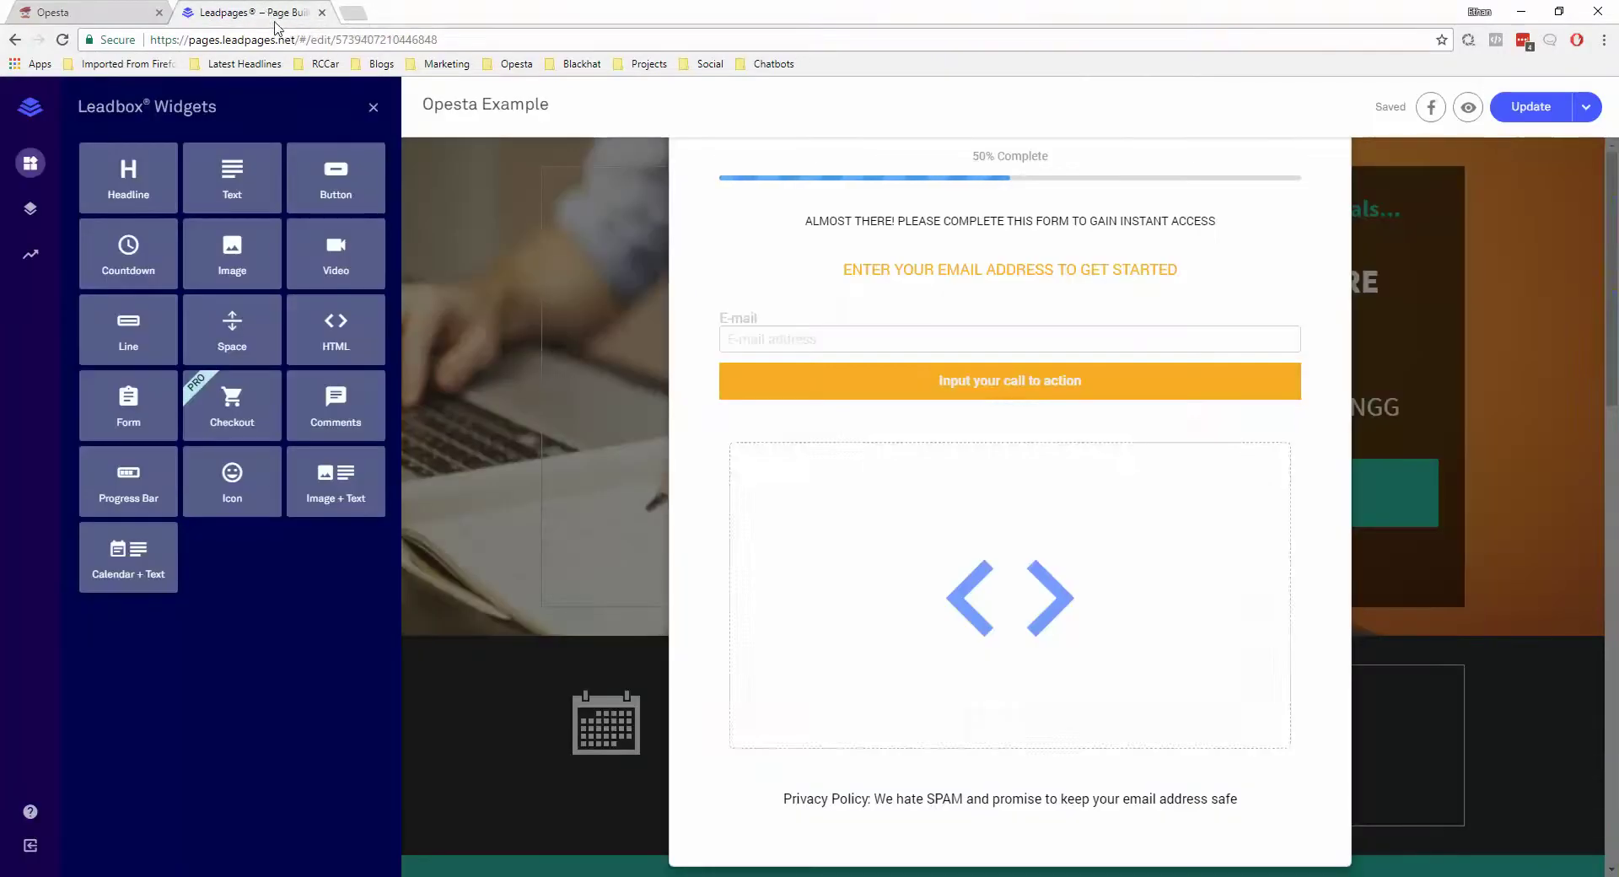
Paste the Opesta checkbox embed code into the Leadbox HTML widget and save it
left_click(1019, 601)
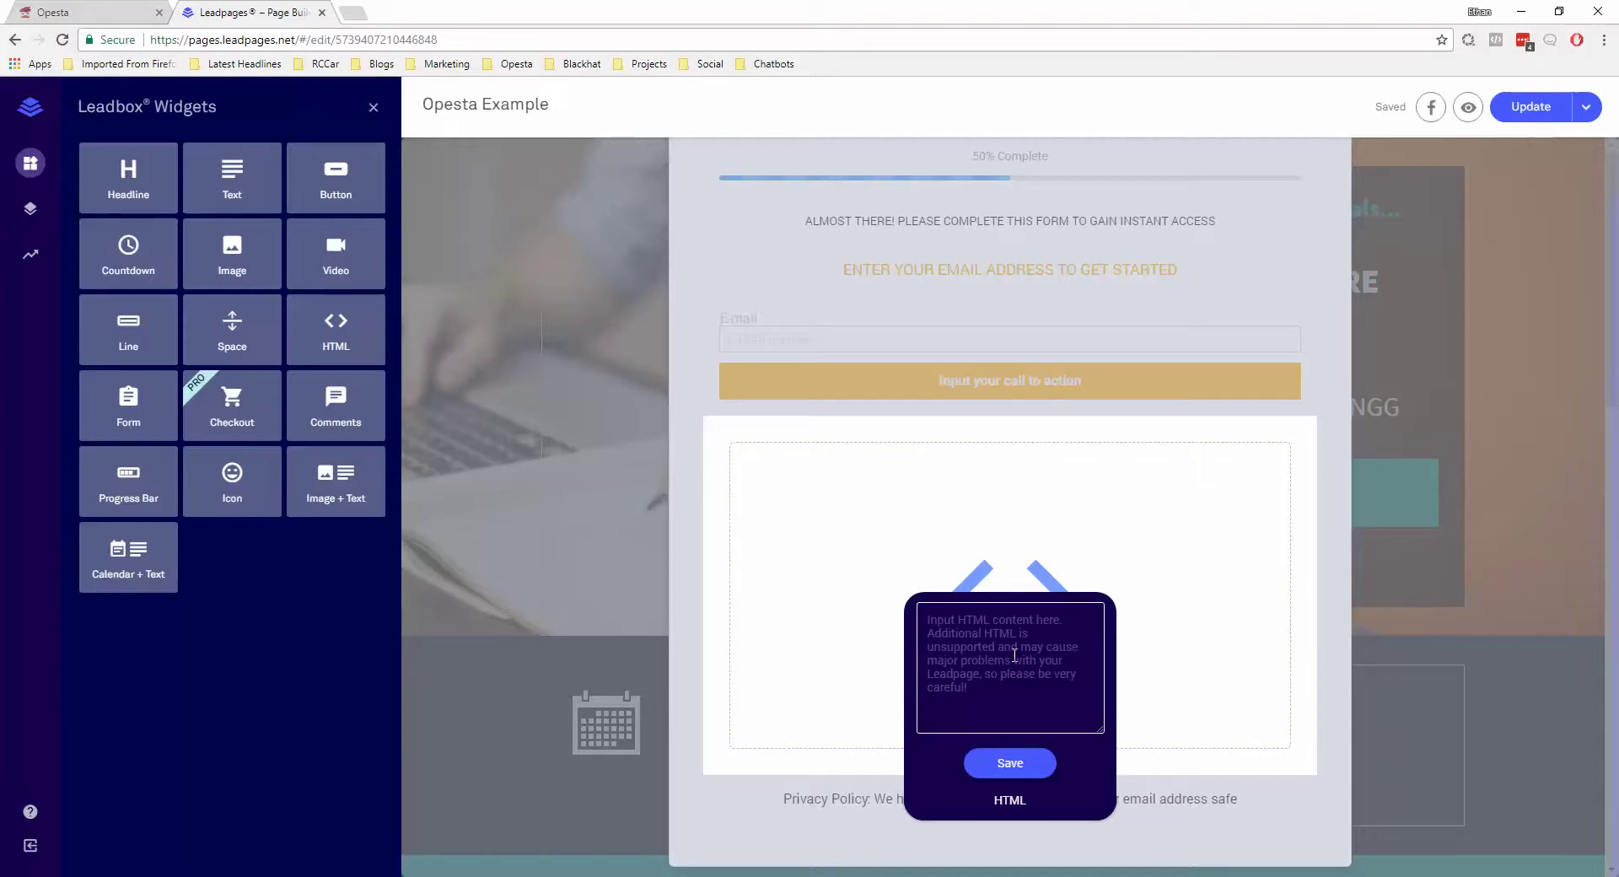
type("<div id=\"opesta-plugin-K3AW34FS3R\"></div><script src=\"https://api.opesta.com/plugins/K3AW34FS3R.js\"> </script>")
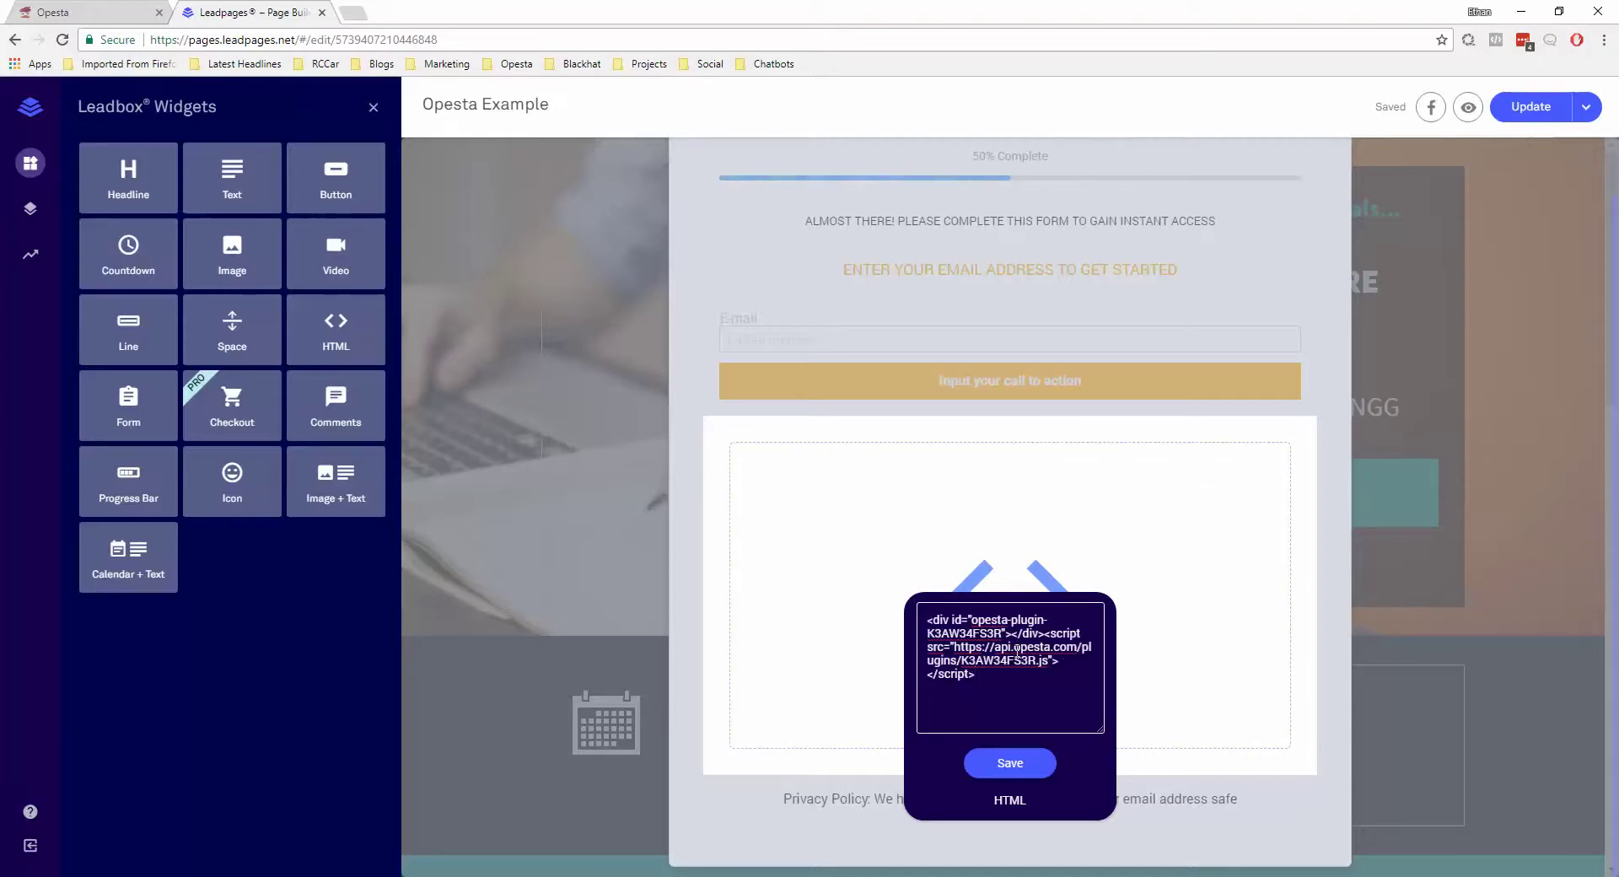
left_click(1023, 755)
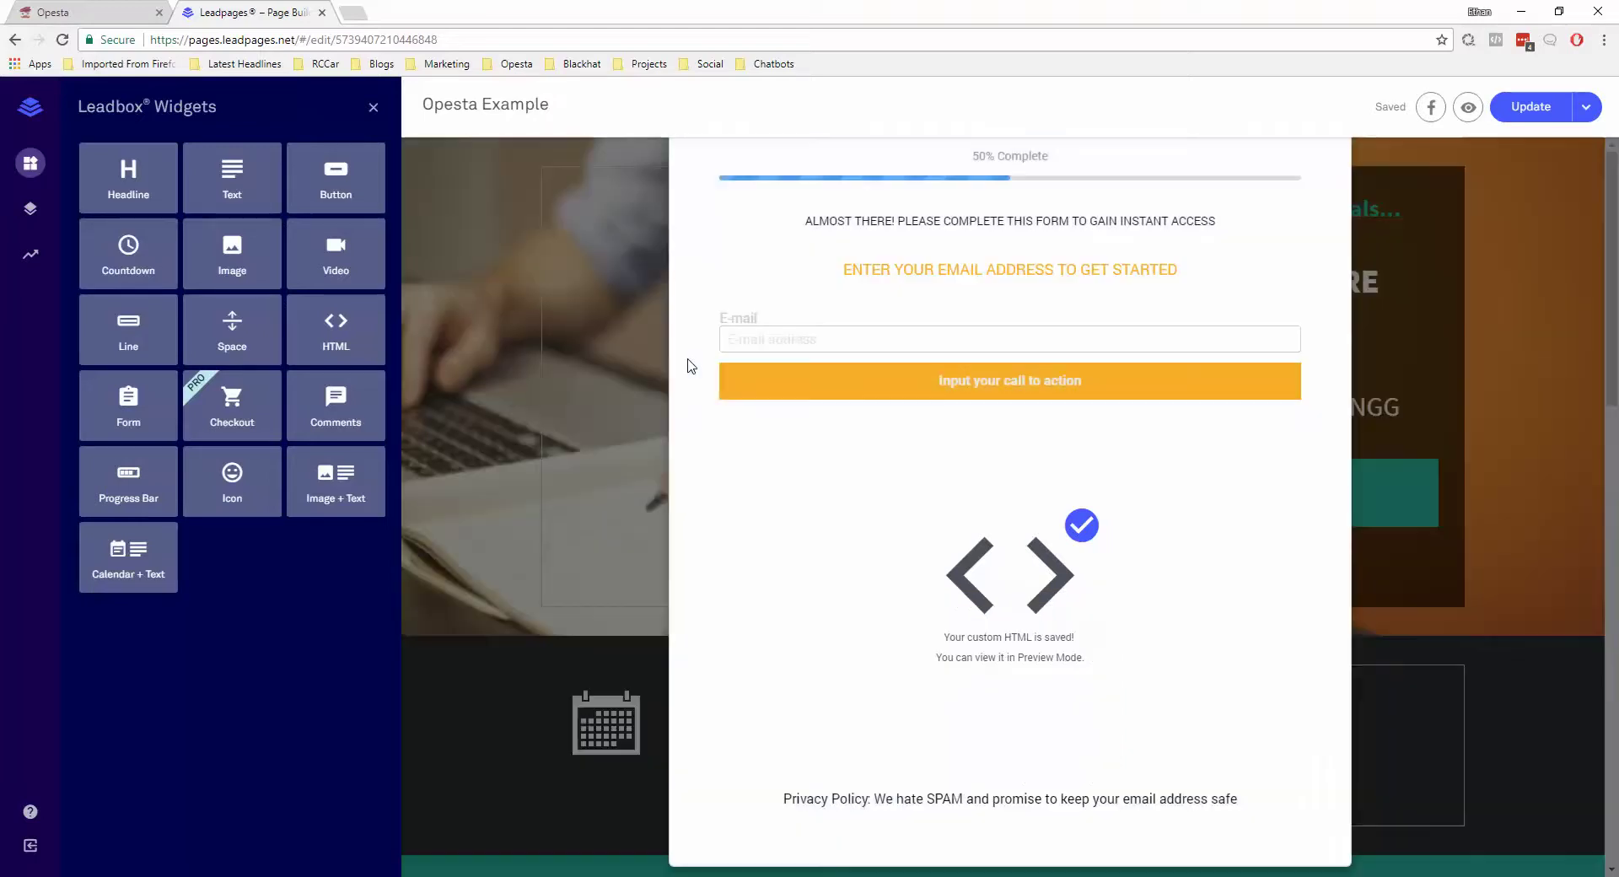
left_click(688, 361)
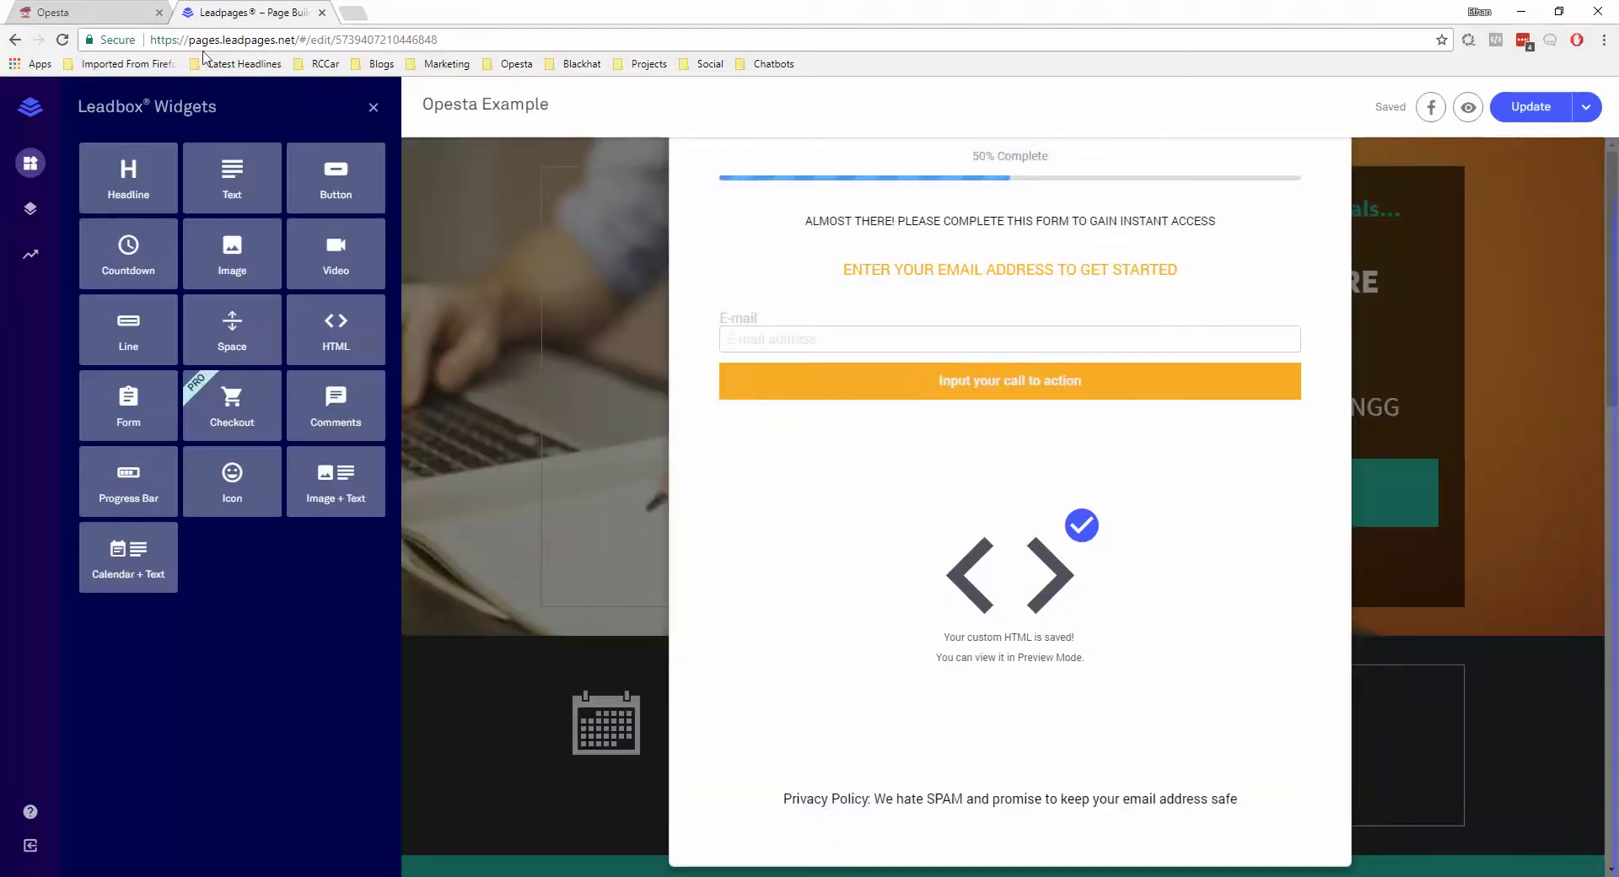
left_click(71, 11)
scroll(394, 600, "down", 2)
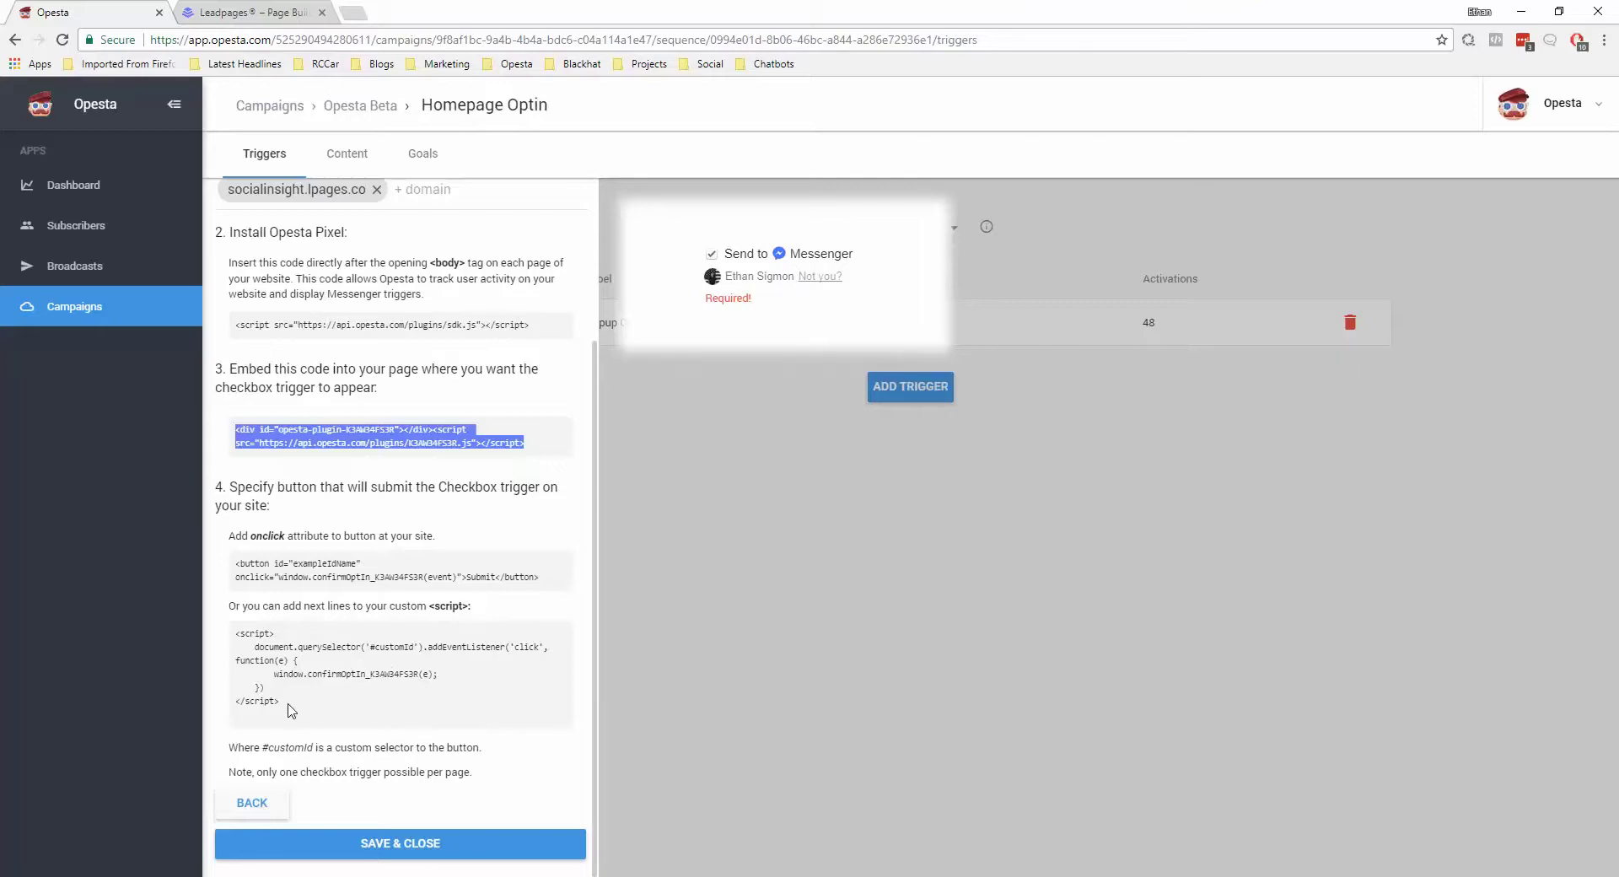
Copy Opesta's step 4 click-listener script block and return to the Leadpages editor
left_click_drag(287, 710, 235, 634)
key("ctrl+c")
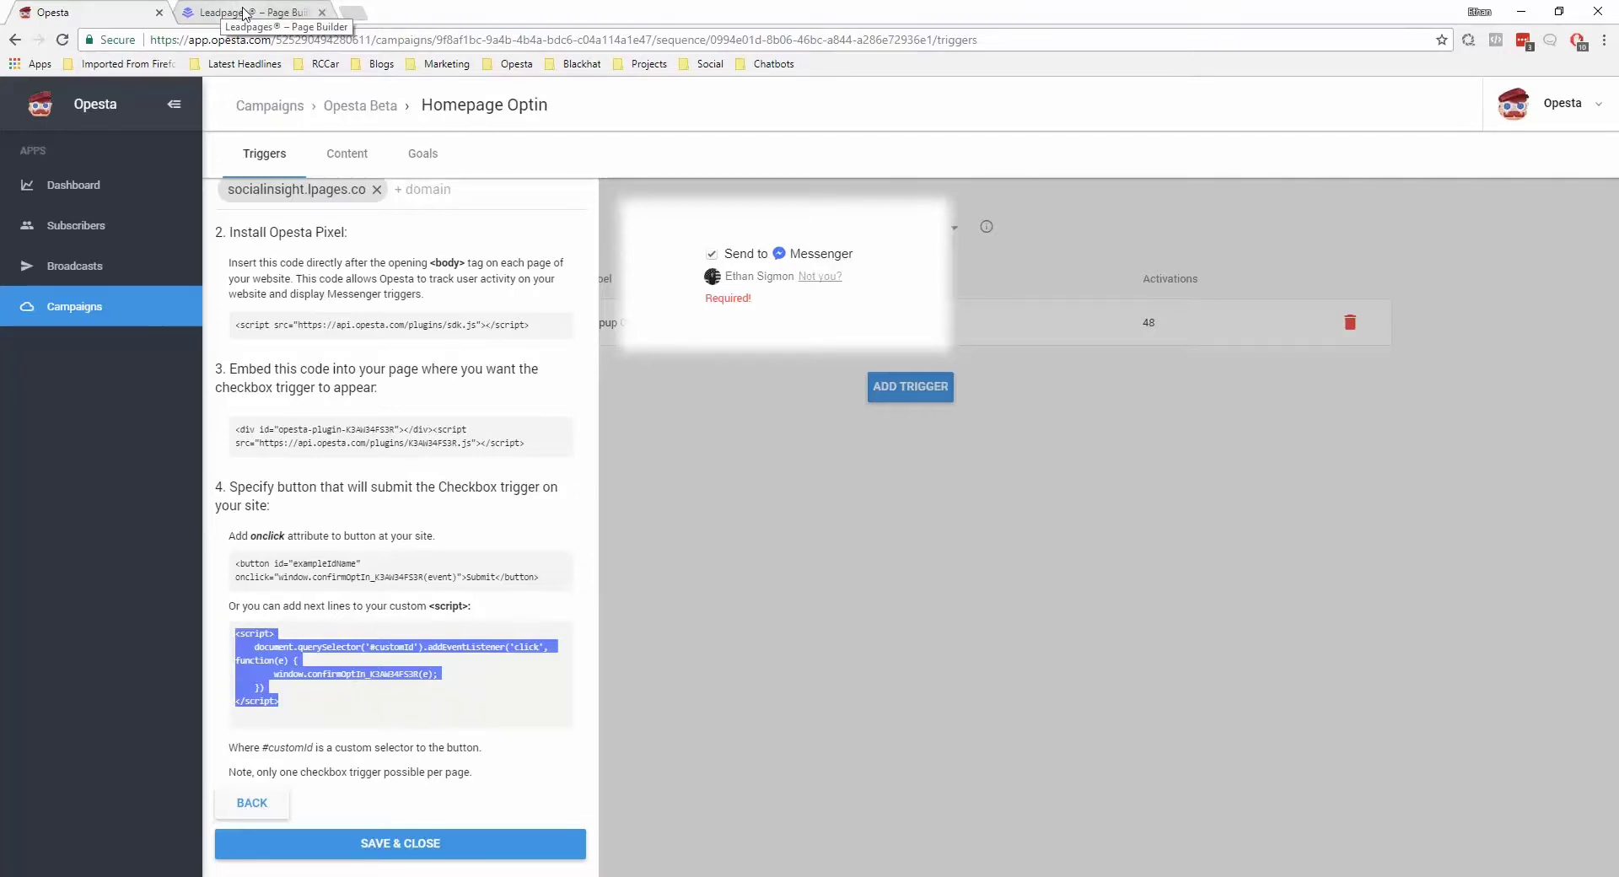
left_click(246, 14)
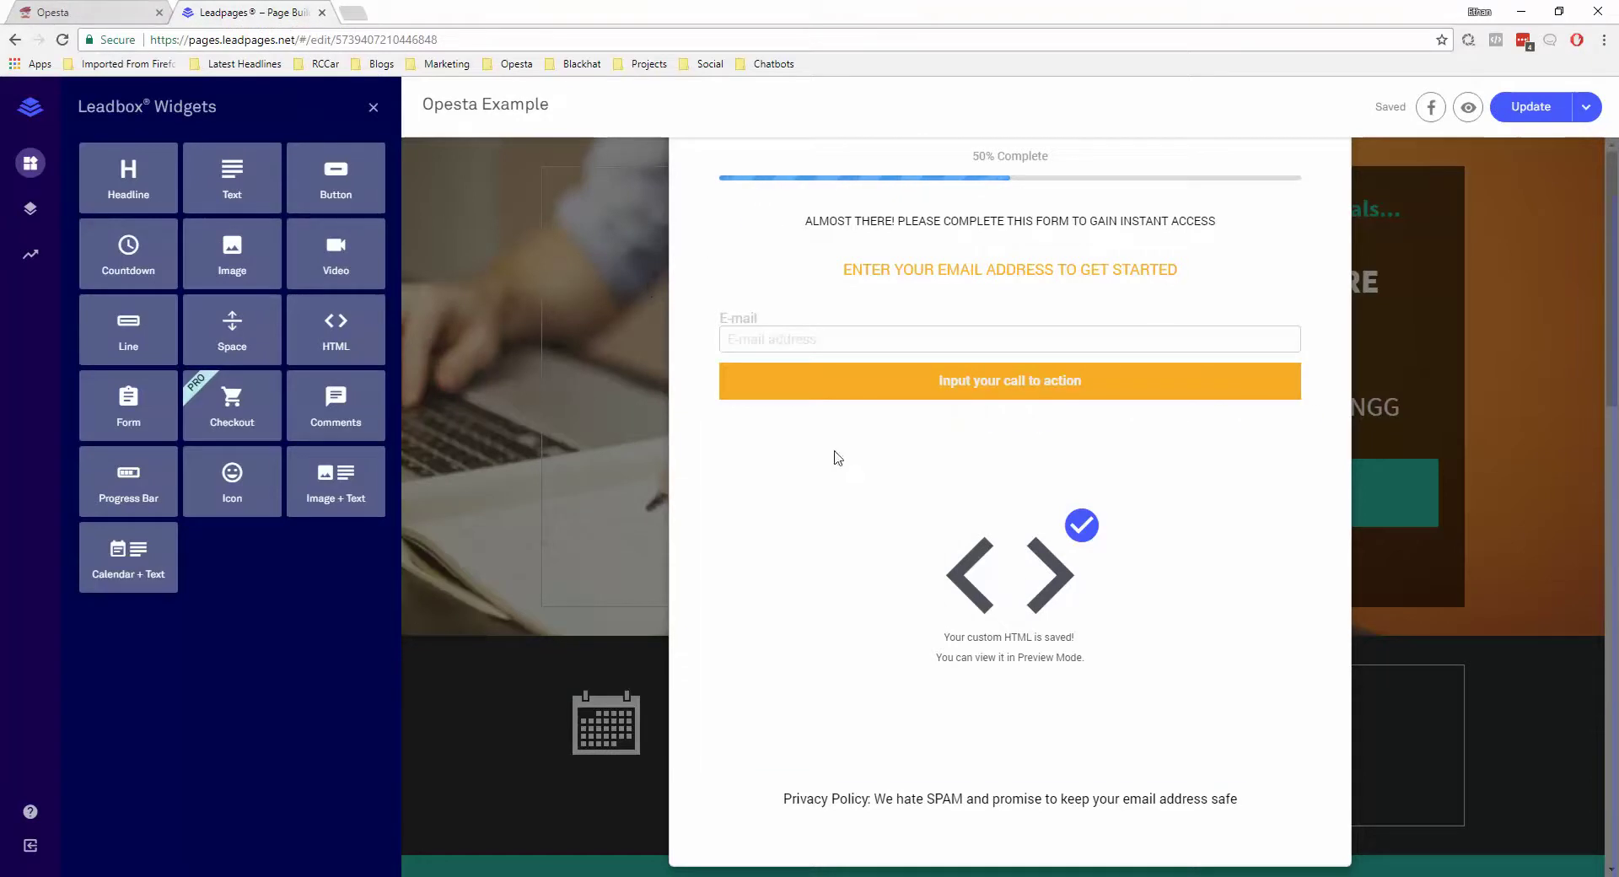
Paste the click-listener script below the Opesta embed code and save the HTML widget
left_click(969, 560)
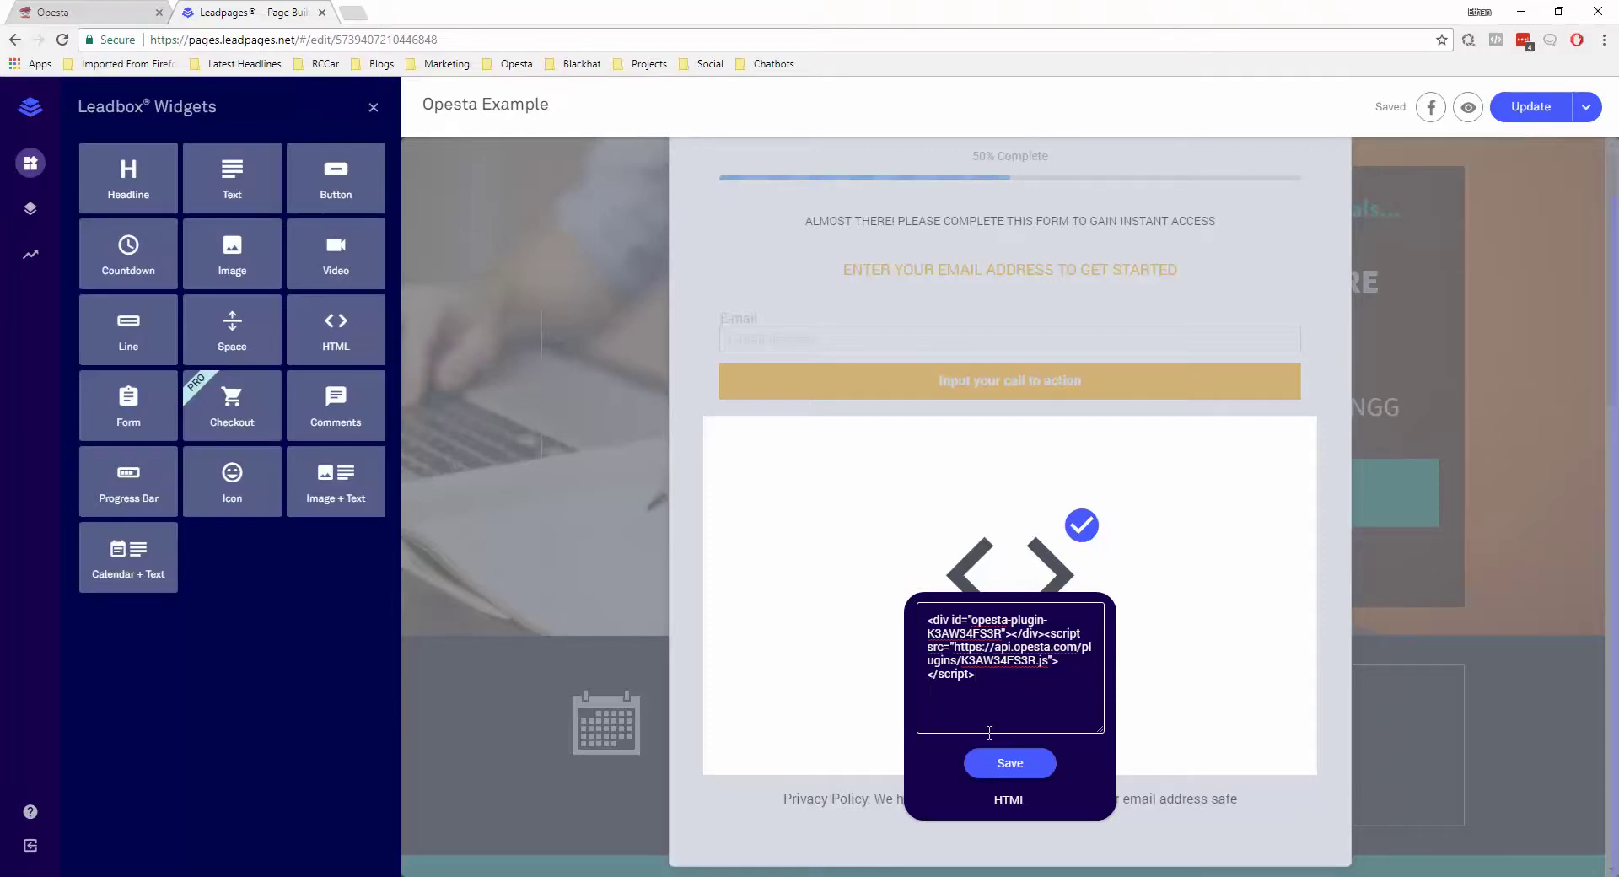
key("ctrl+v")
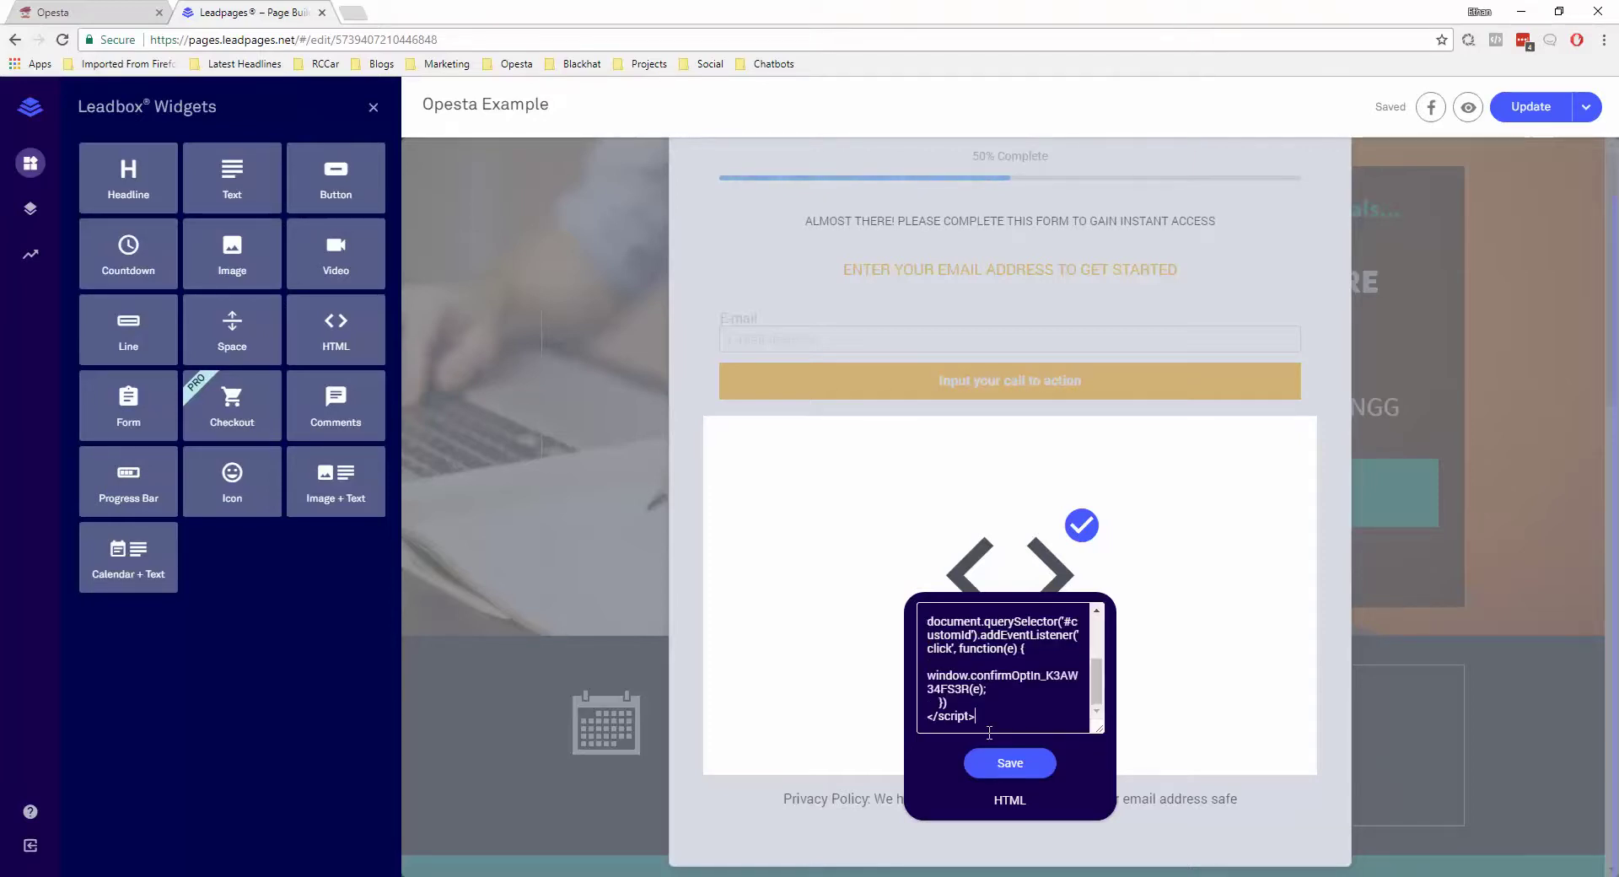
scroll(989, 717, "up", 1)
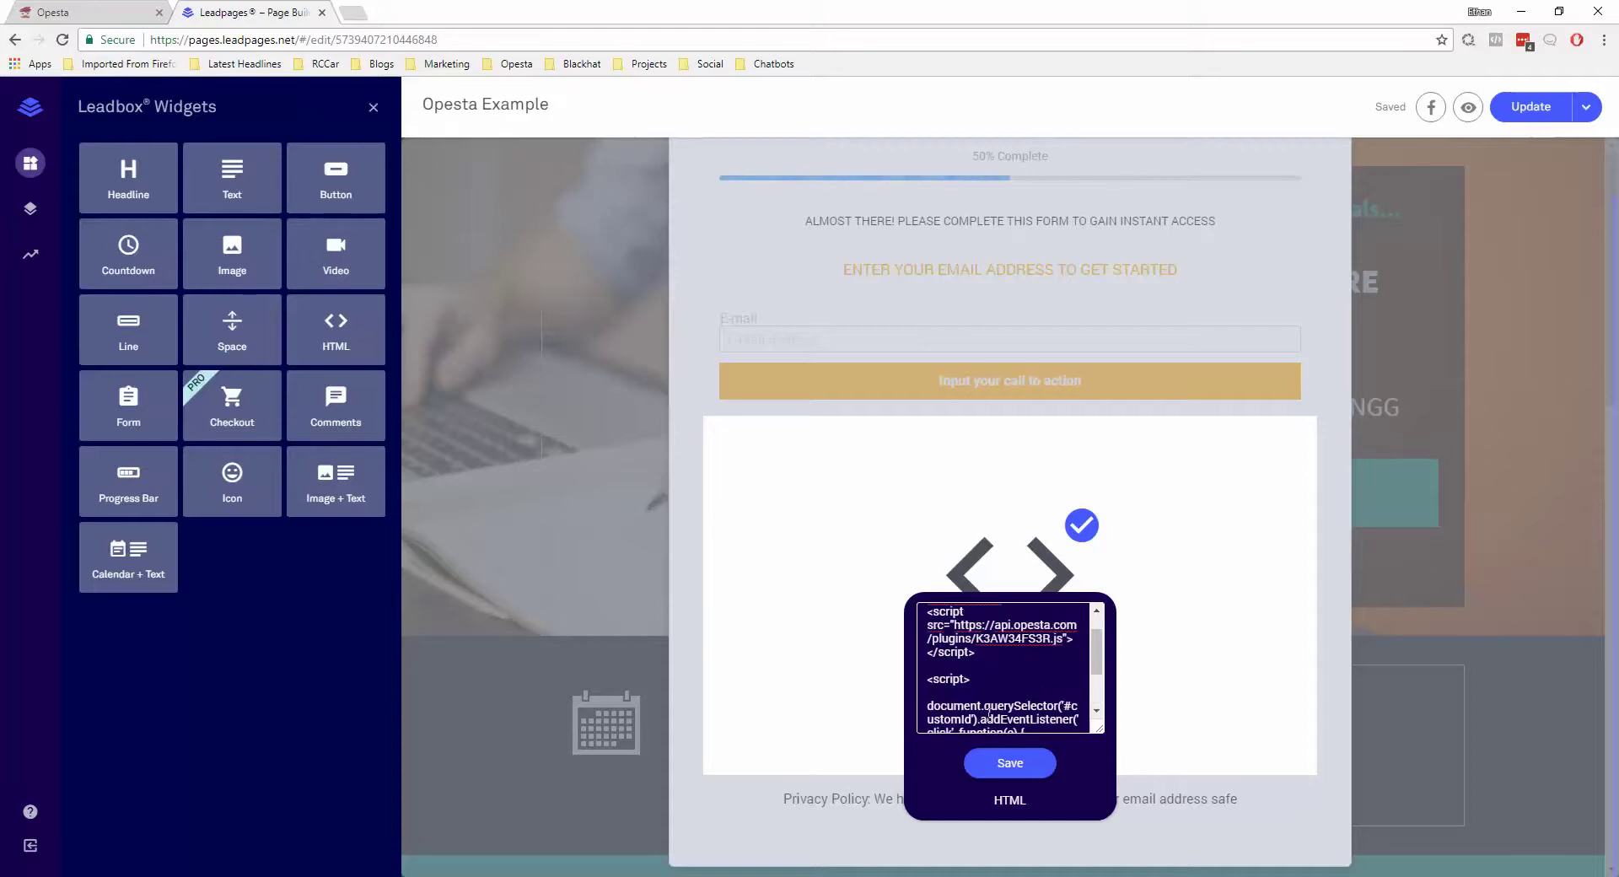
scroll(1029, 680, "down", 1)
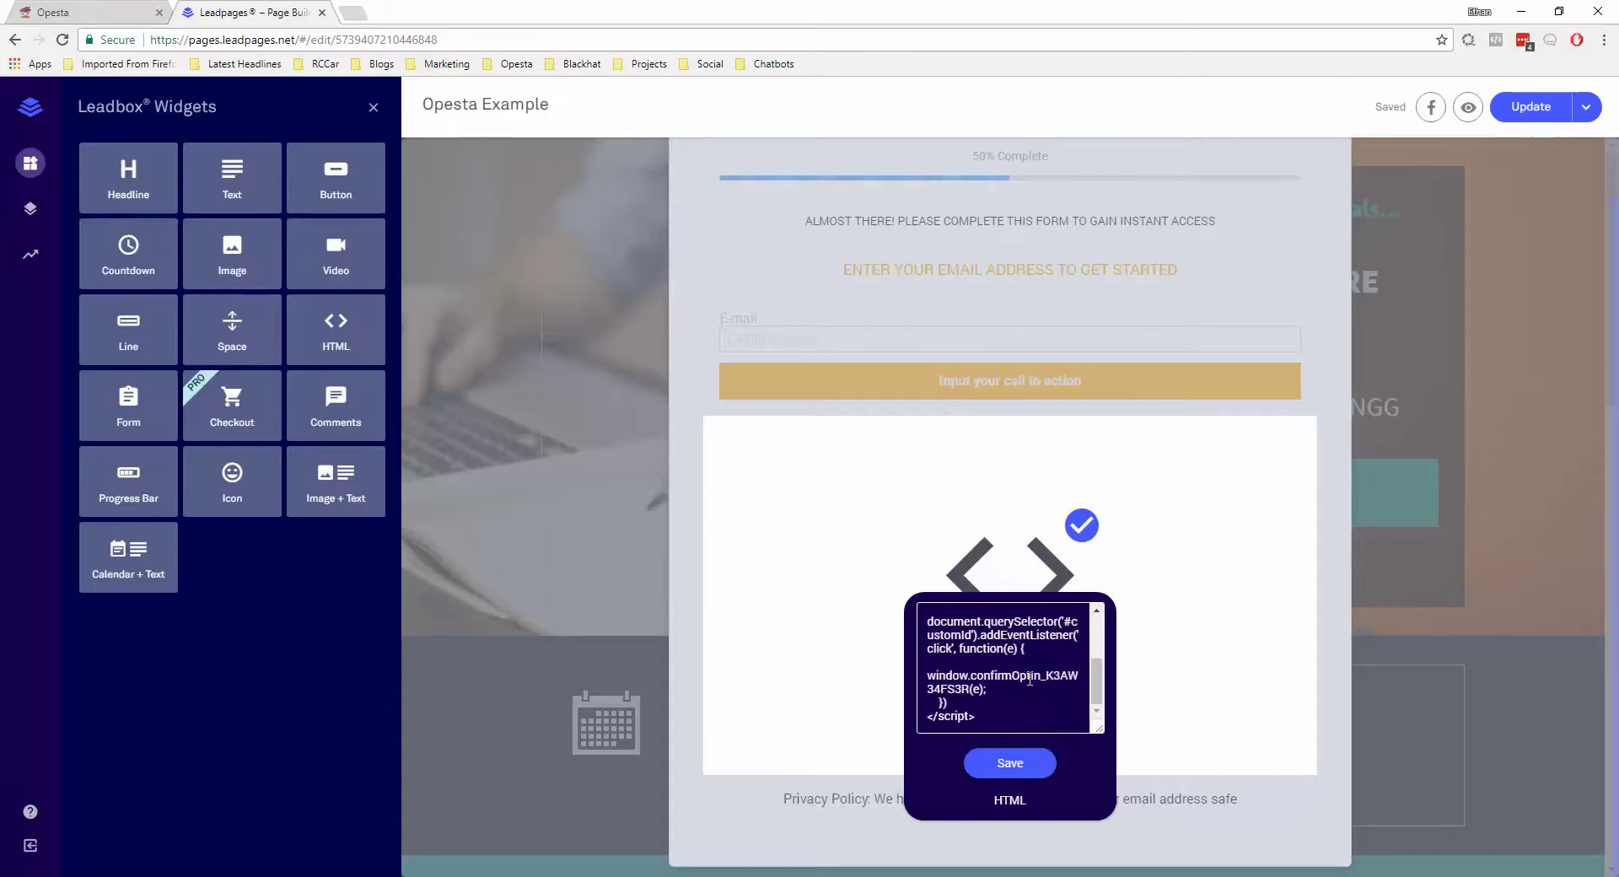
left_click(1065, 621)
left_click_drag(1066, 622, 974, 637)
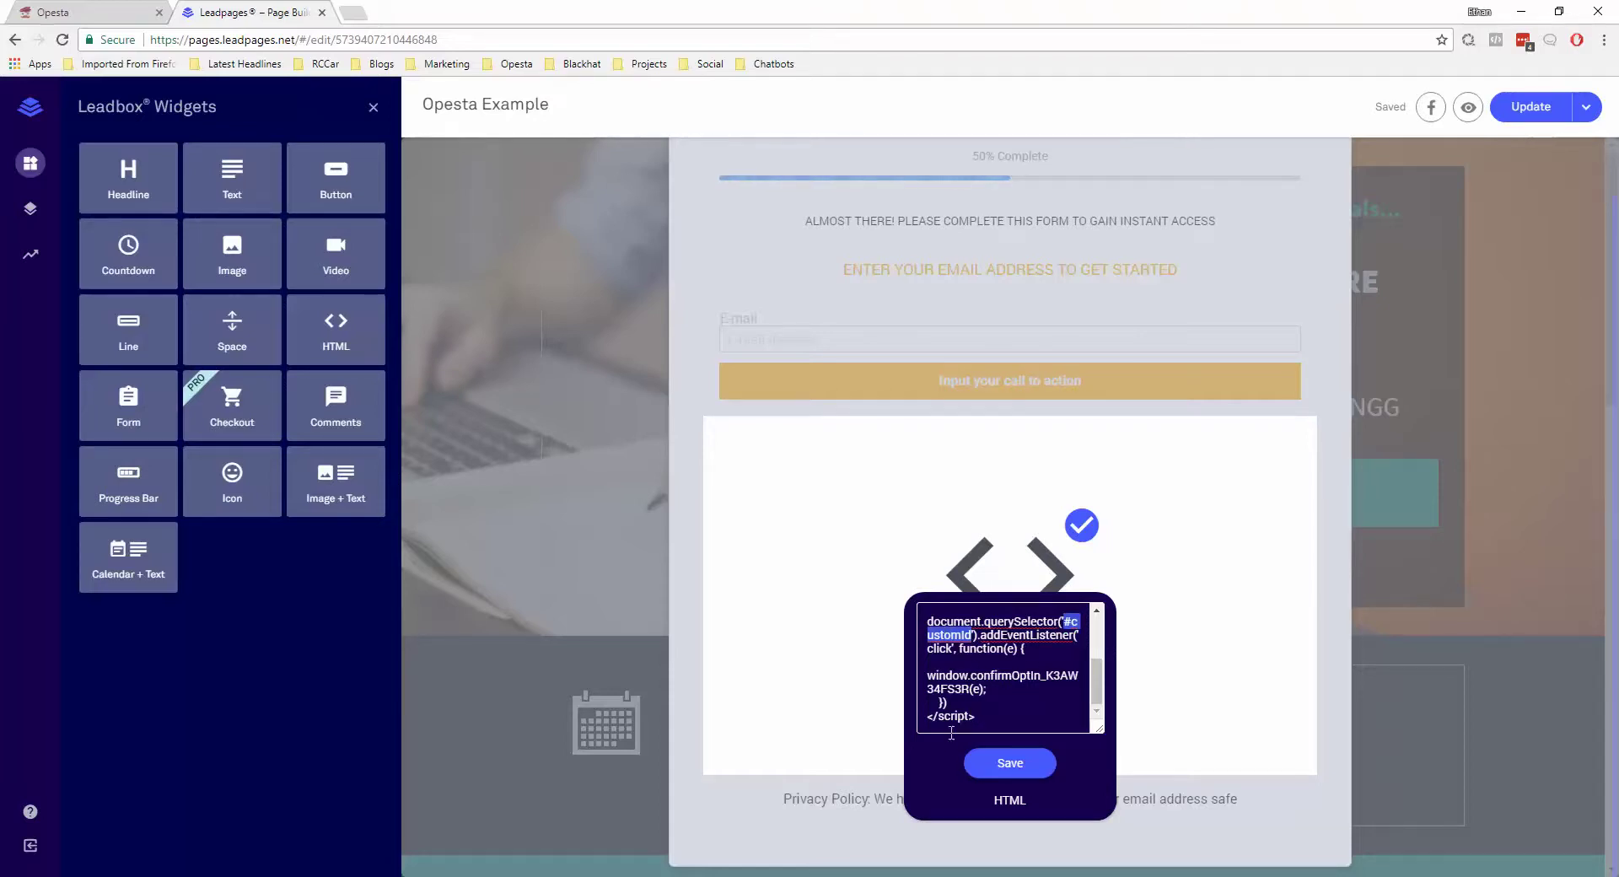
left_click(1036, 768)
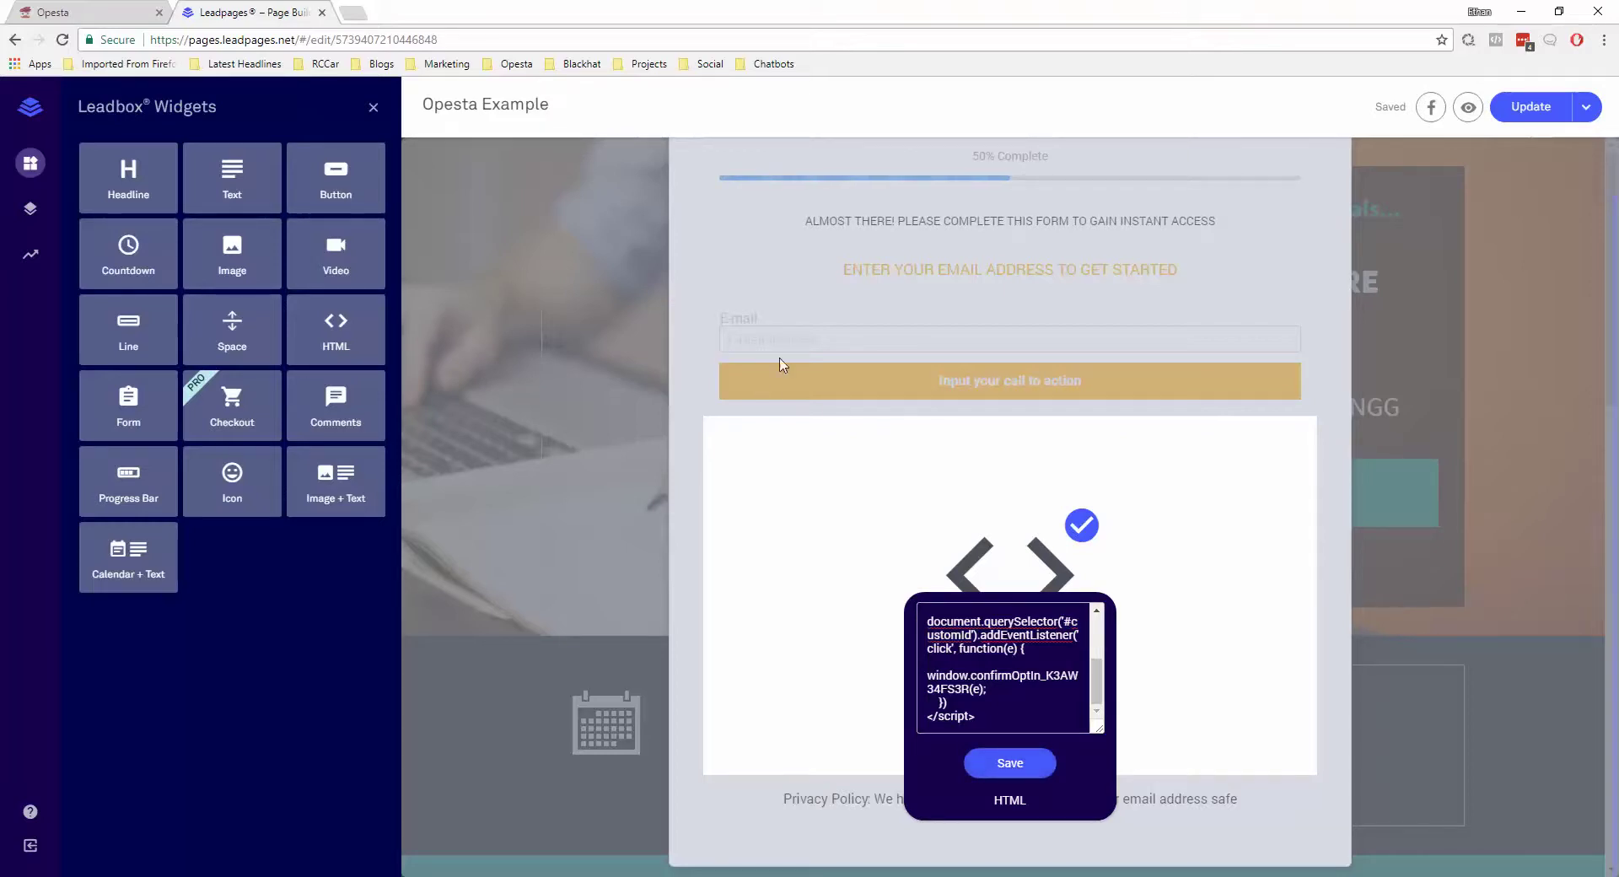
left_click(874, 413)
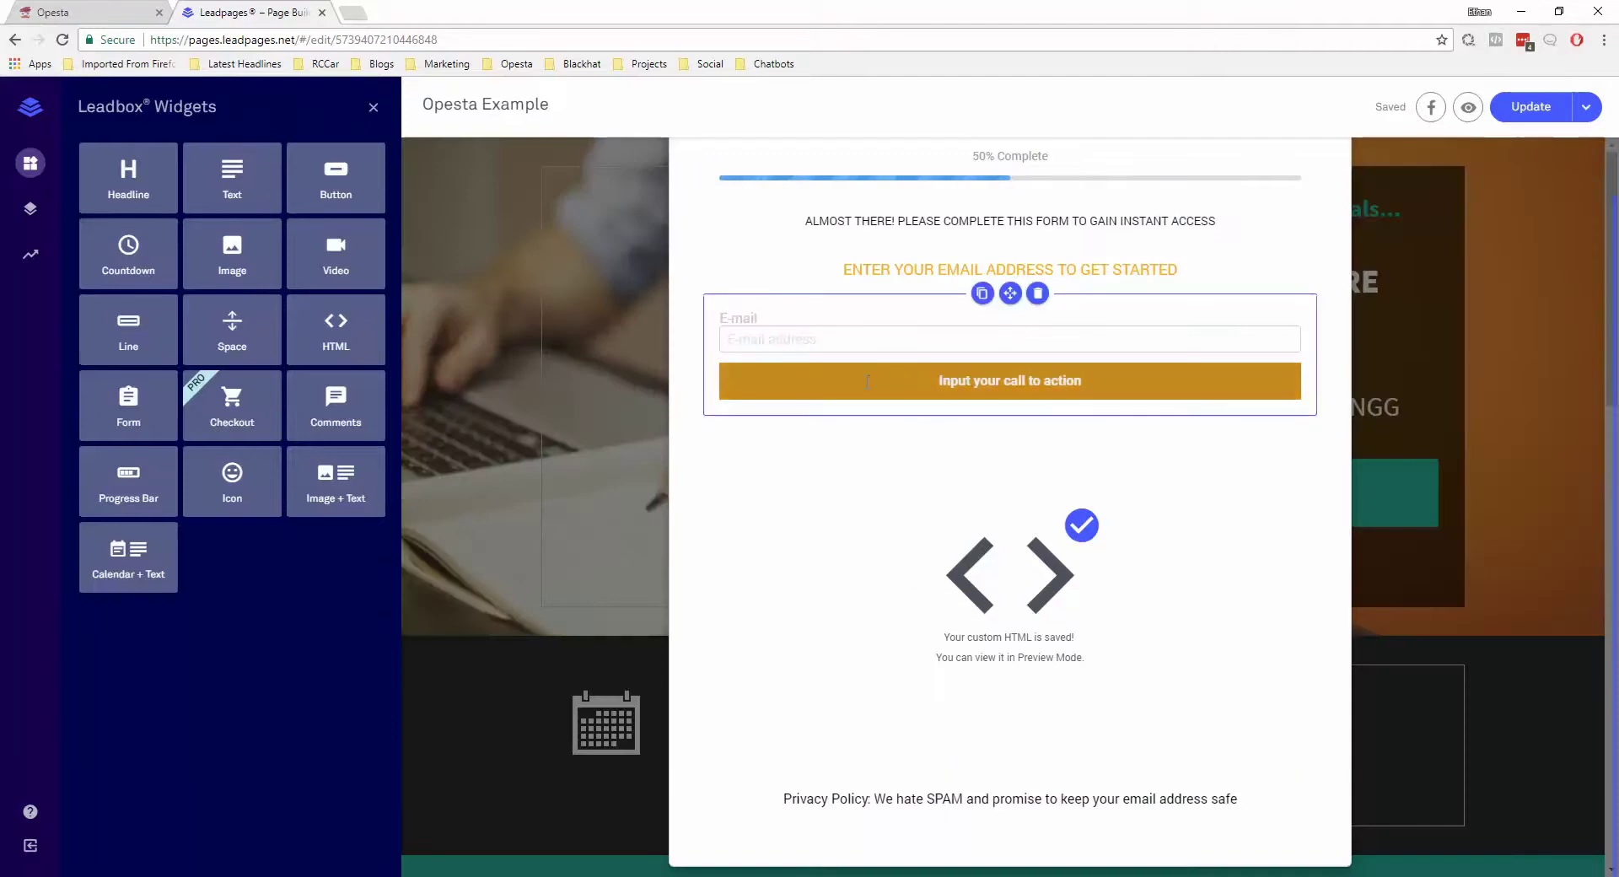
Close the form settings unchanged, update the Opesta Example page and view it live
left_click(1007, 384)
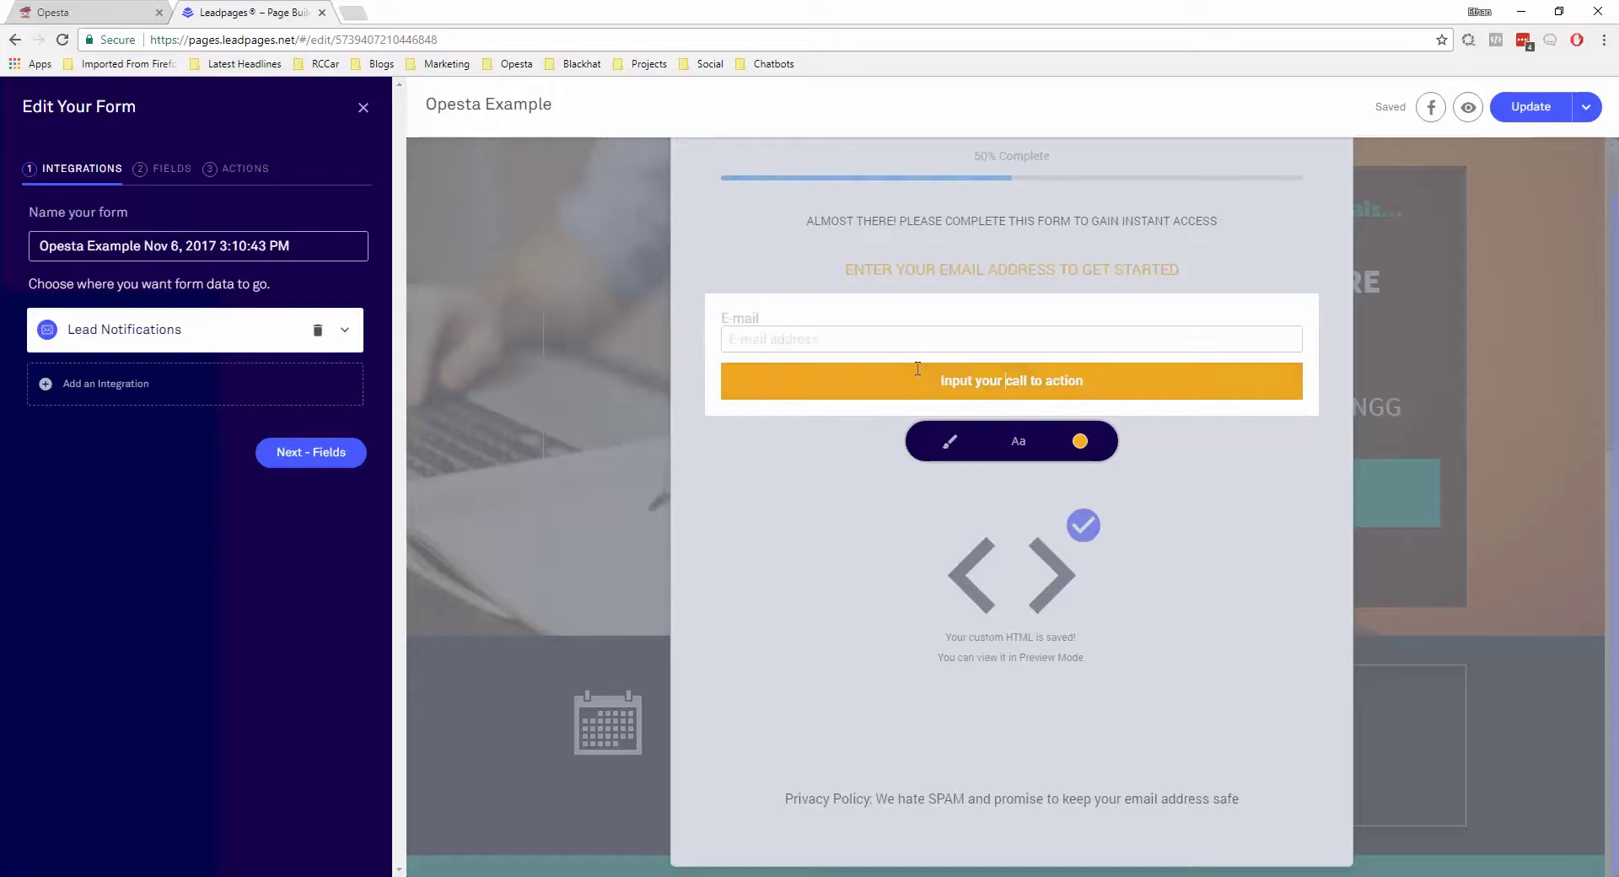
left_click(363, 108)
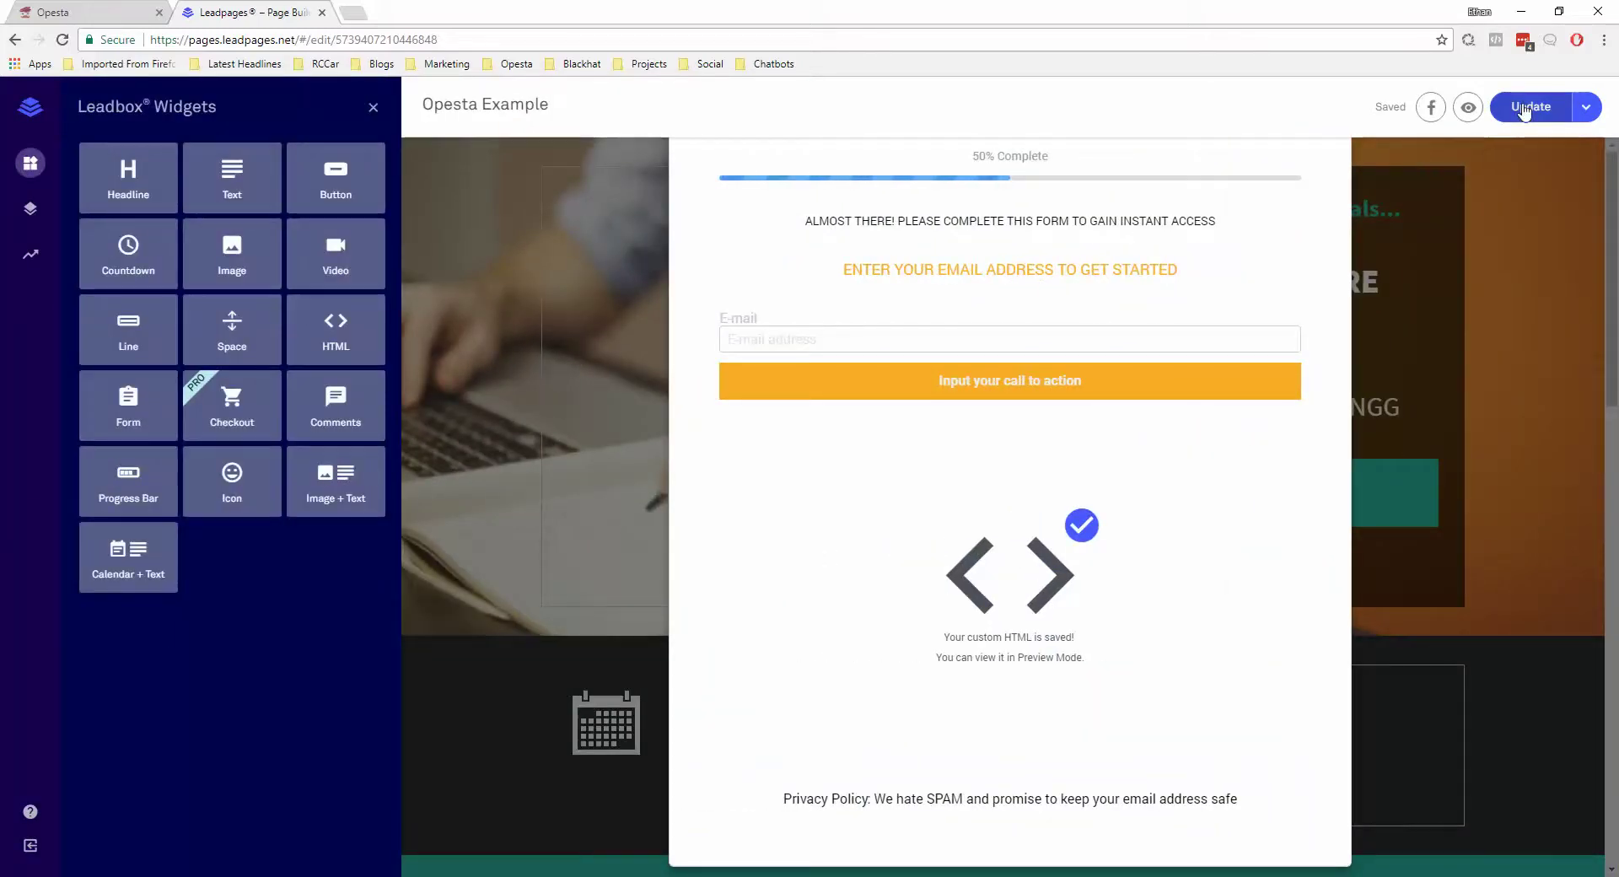
left_click(1525, 110)
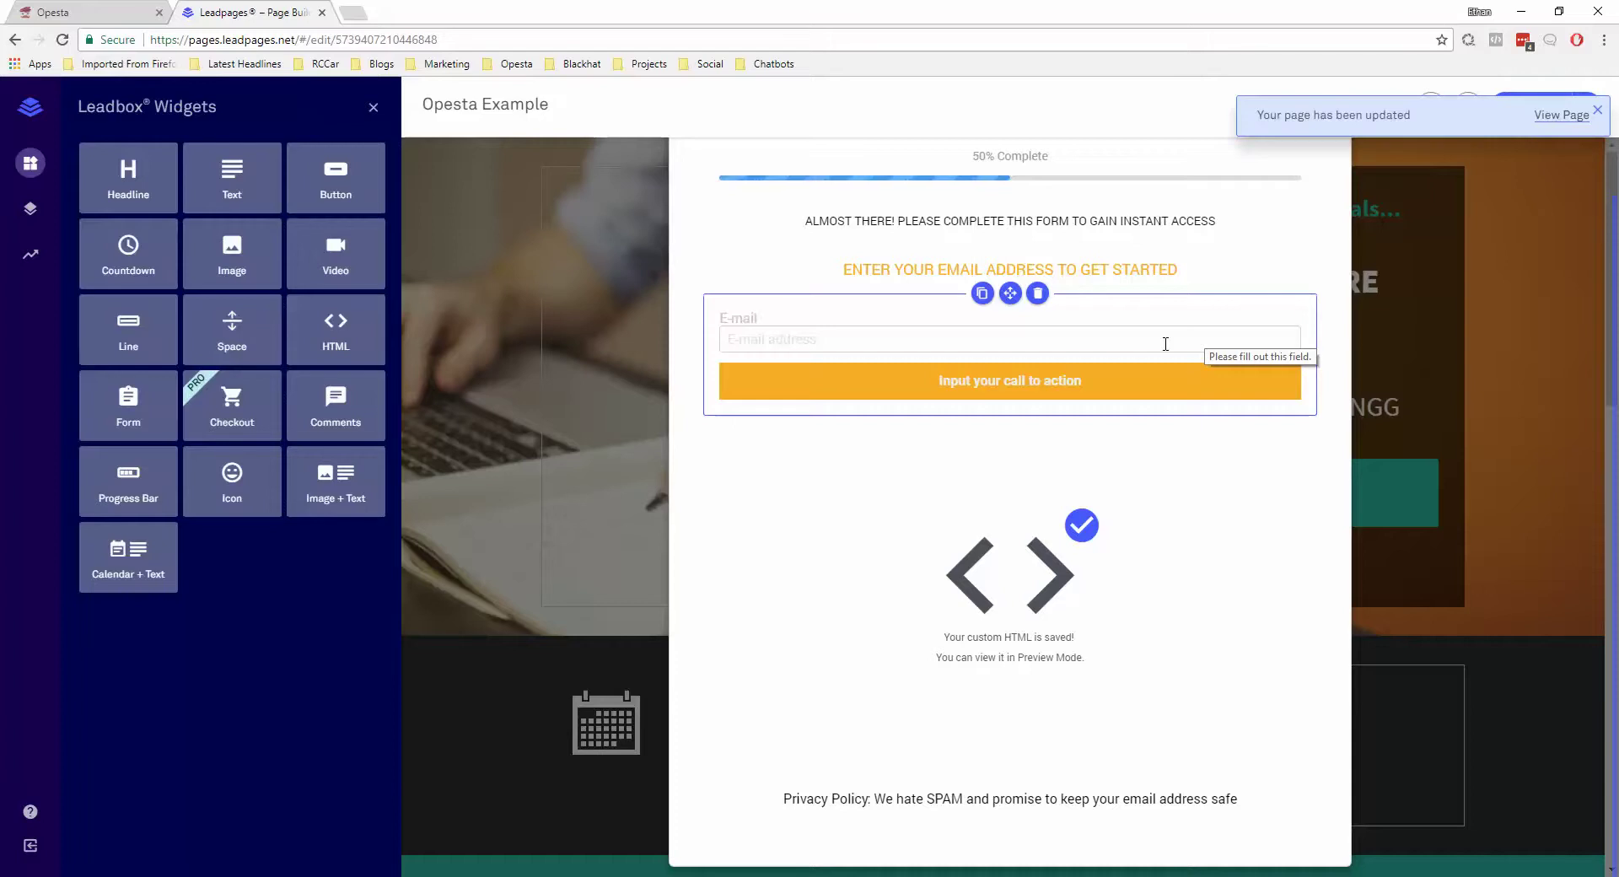
left_click(1561, 116)
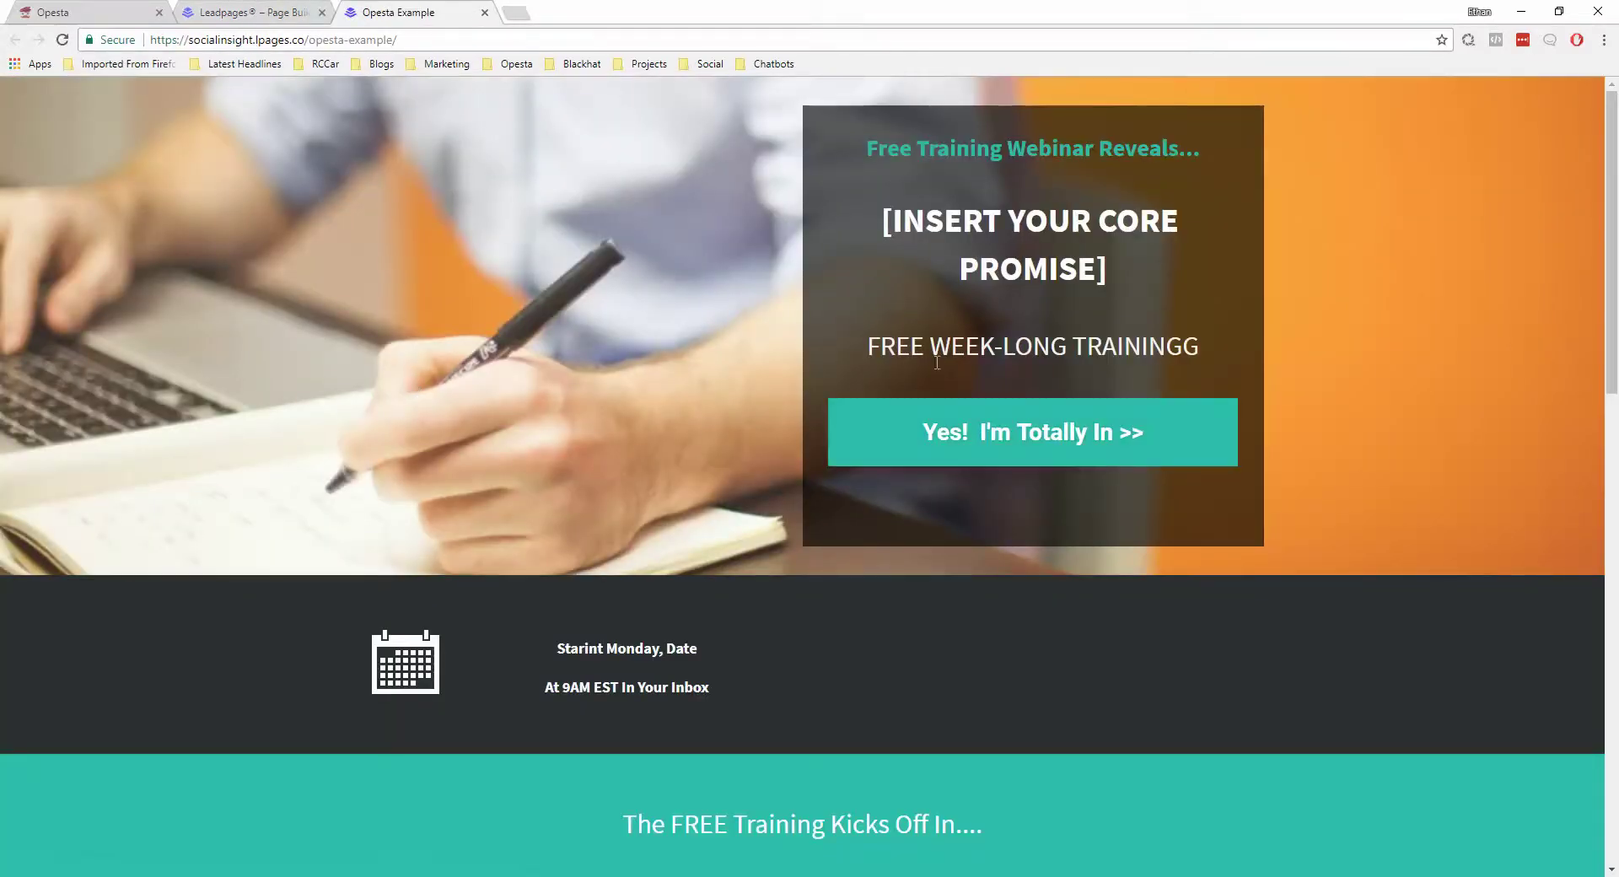
Open the live page's 'Yes! I'm Totally In >>' popup and right-click its submit button
left_click(998, 438)
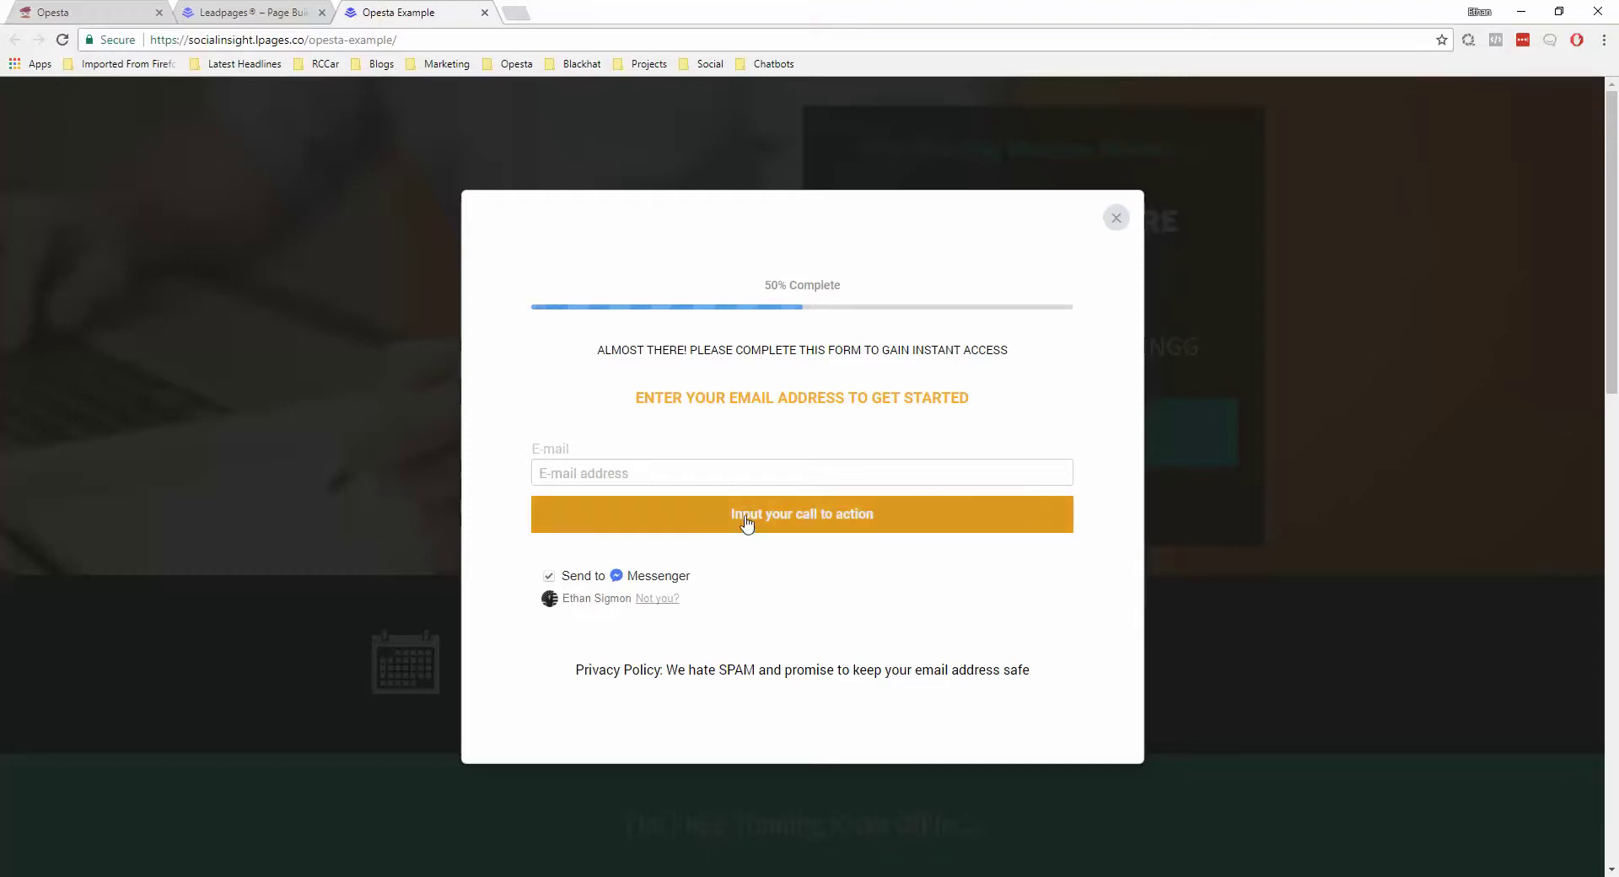
right_click(849, 519)
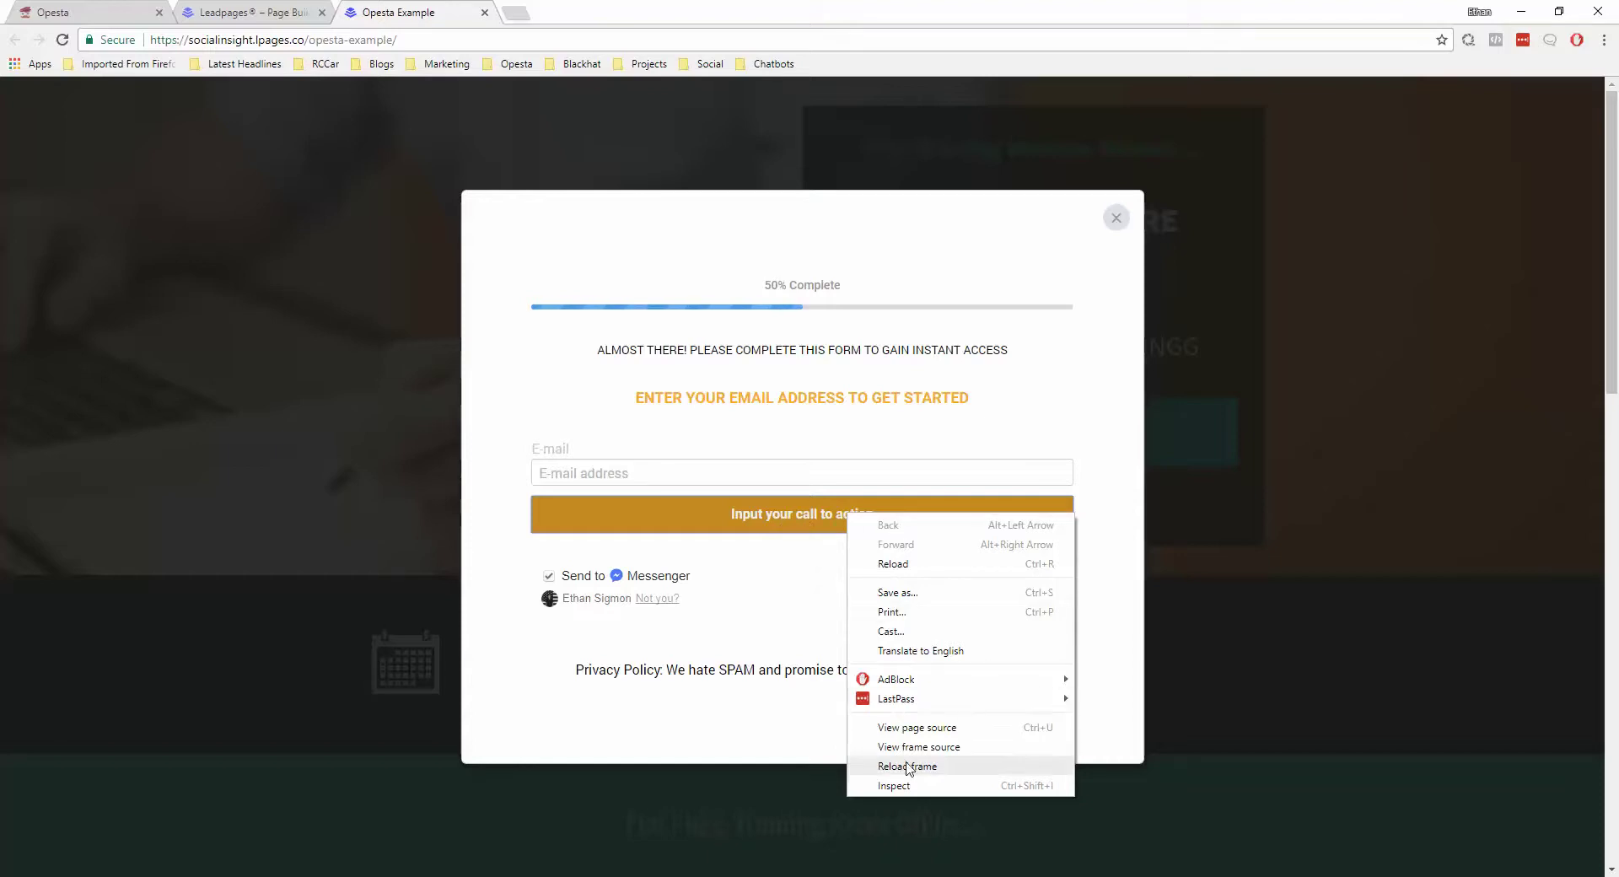
Inspect the popup's submit button in Chrome DevTools and focus its Styles rules
left_click(899, 786)
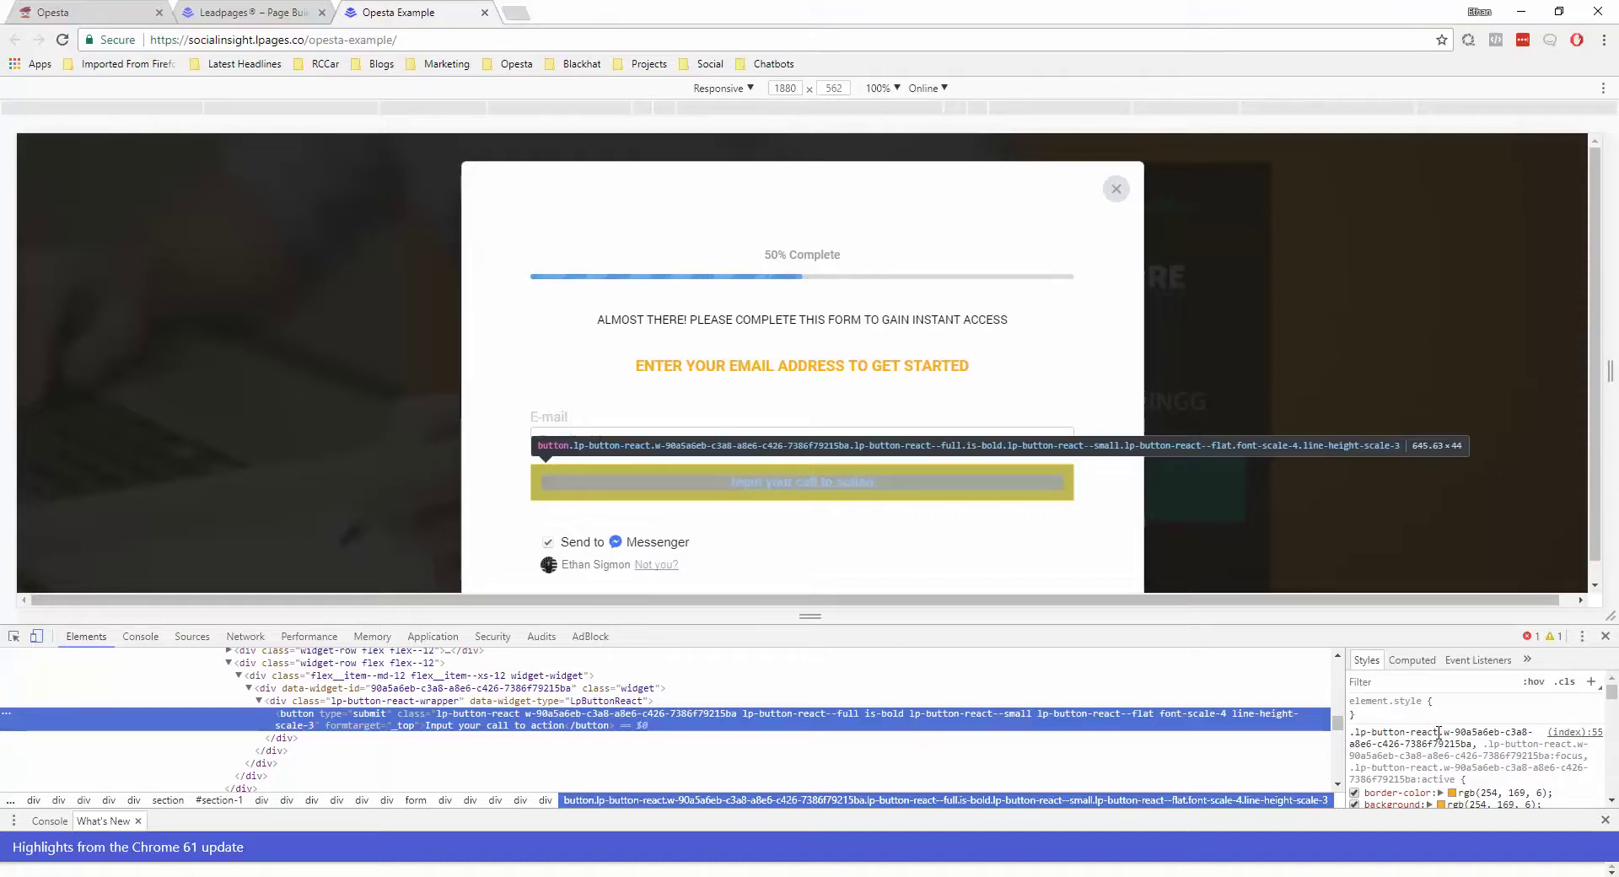
left_click(1440, 732)
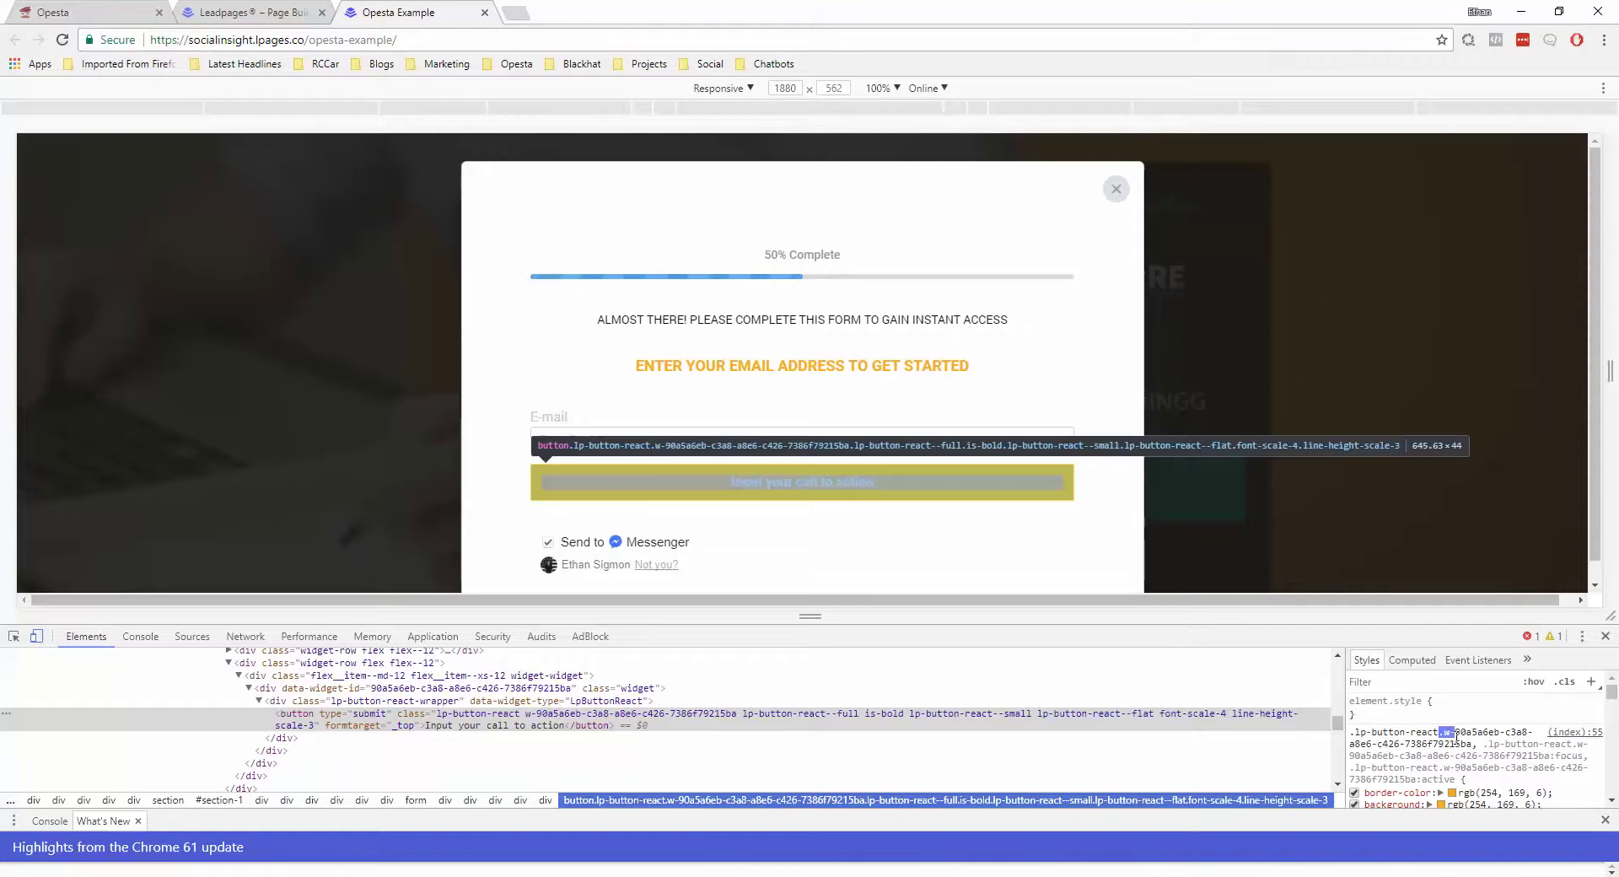
Copy the button's class w-90a5a6eb-c3a8-a8e6-c426-7386f79215ba, then return to the Leadpages builder
left_click_drag(1456, 738, 1473, 745)
key("ctrl+c")
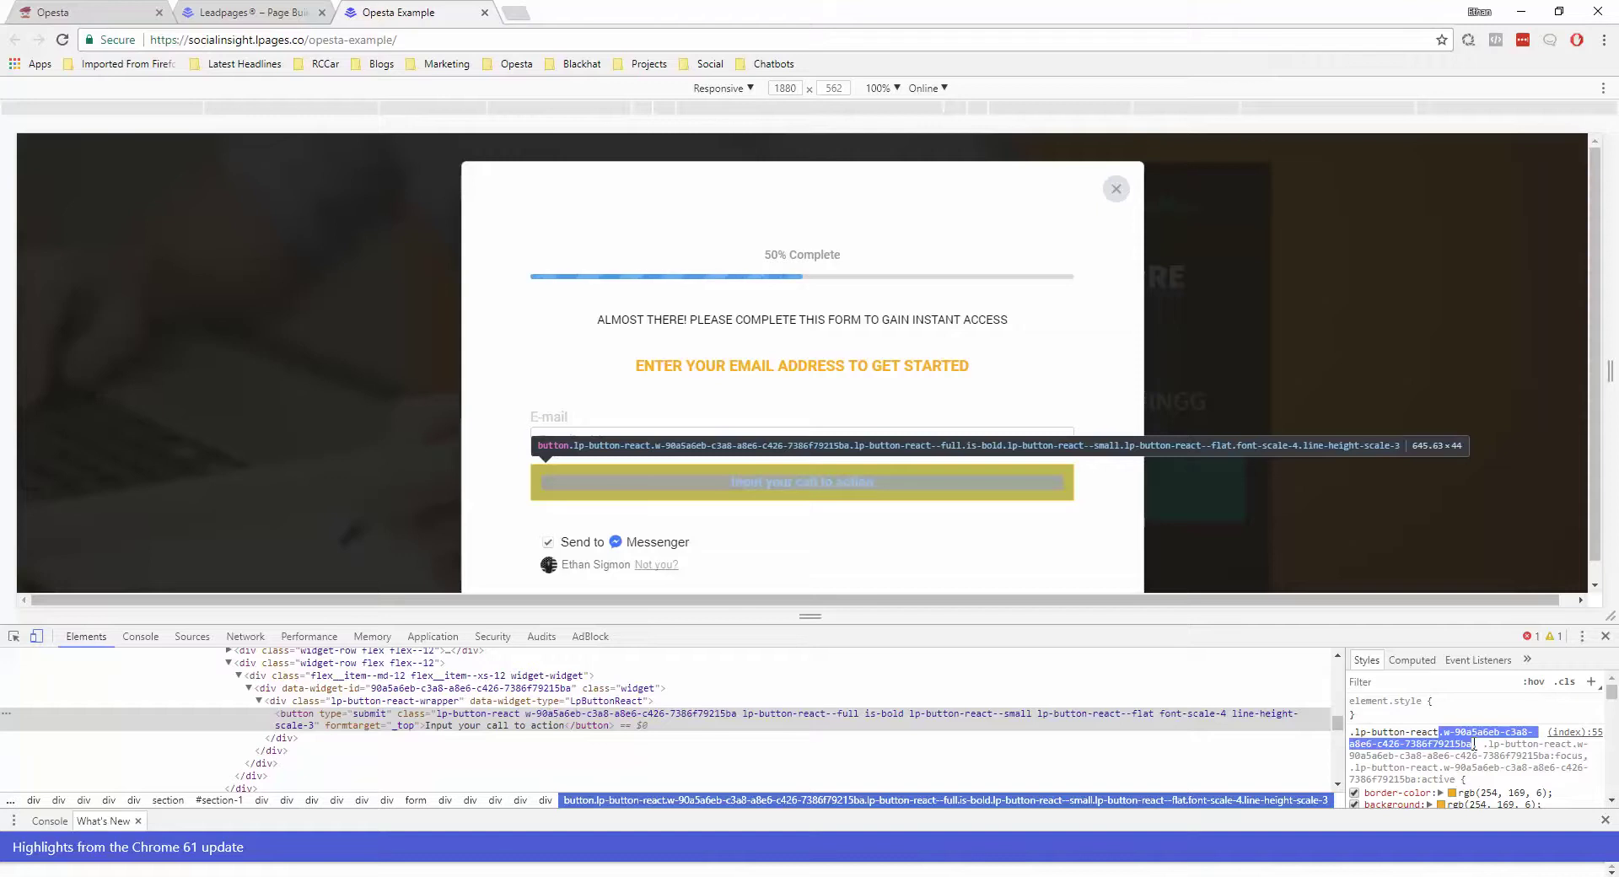
triple_click(1473, 744)
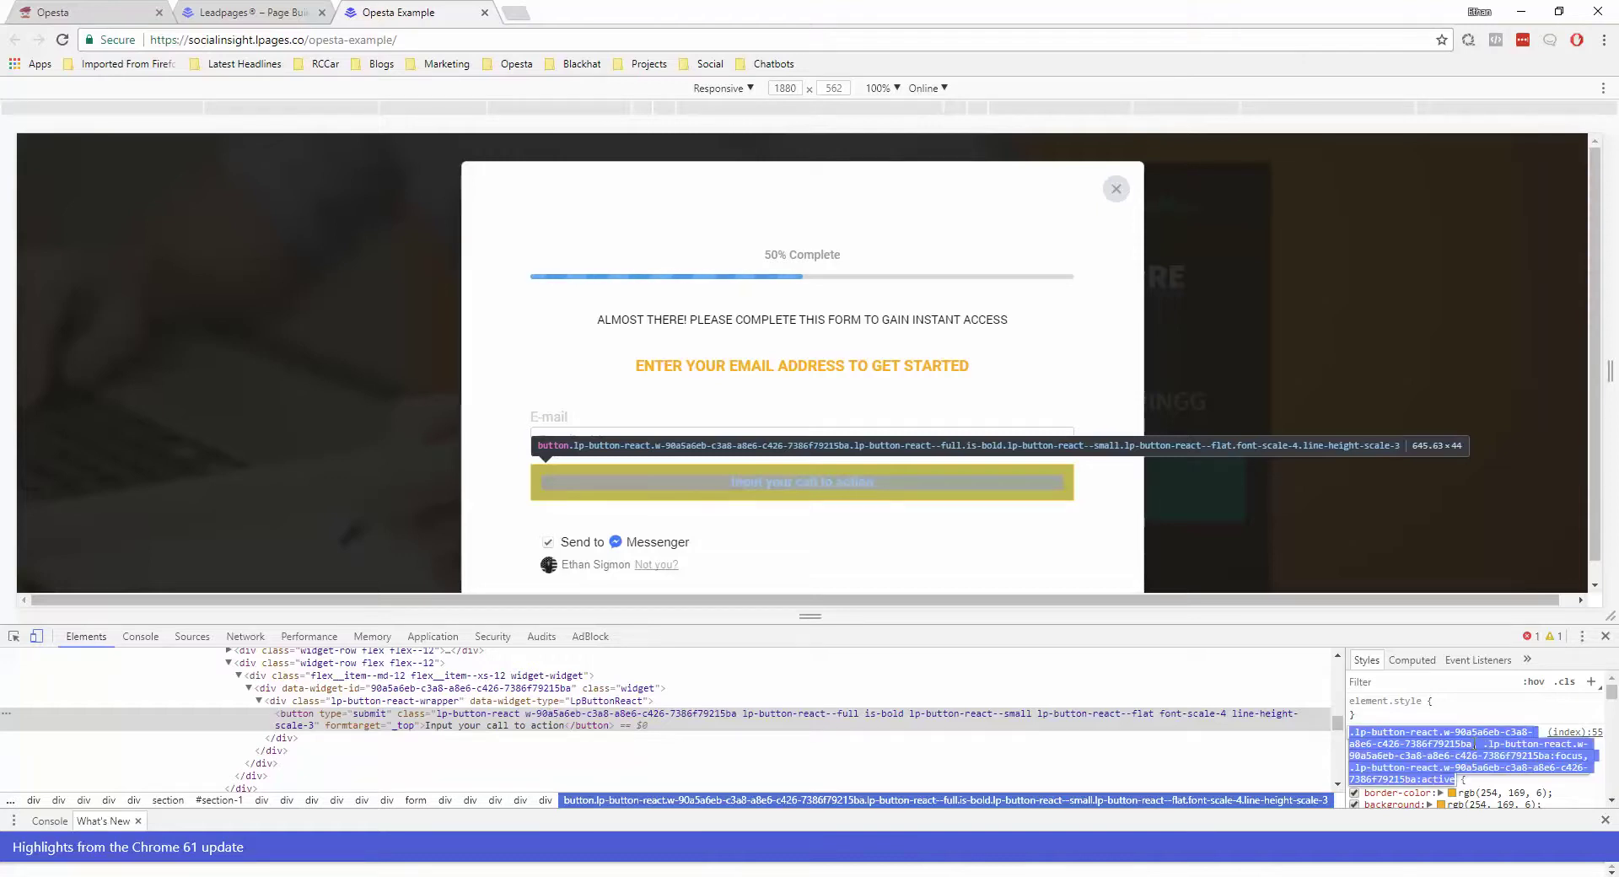
left_click(1440, 732)
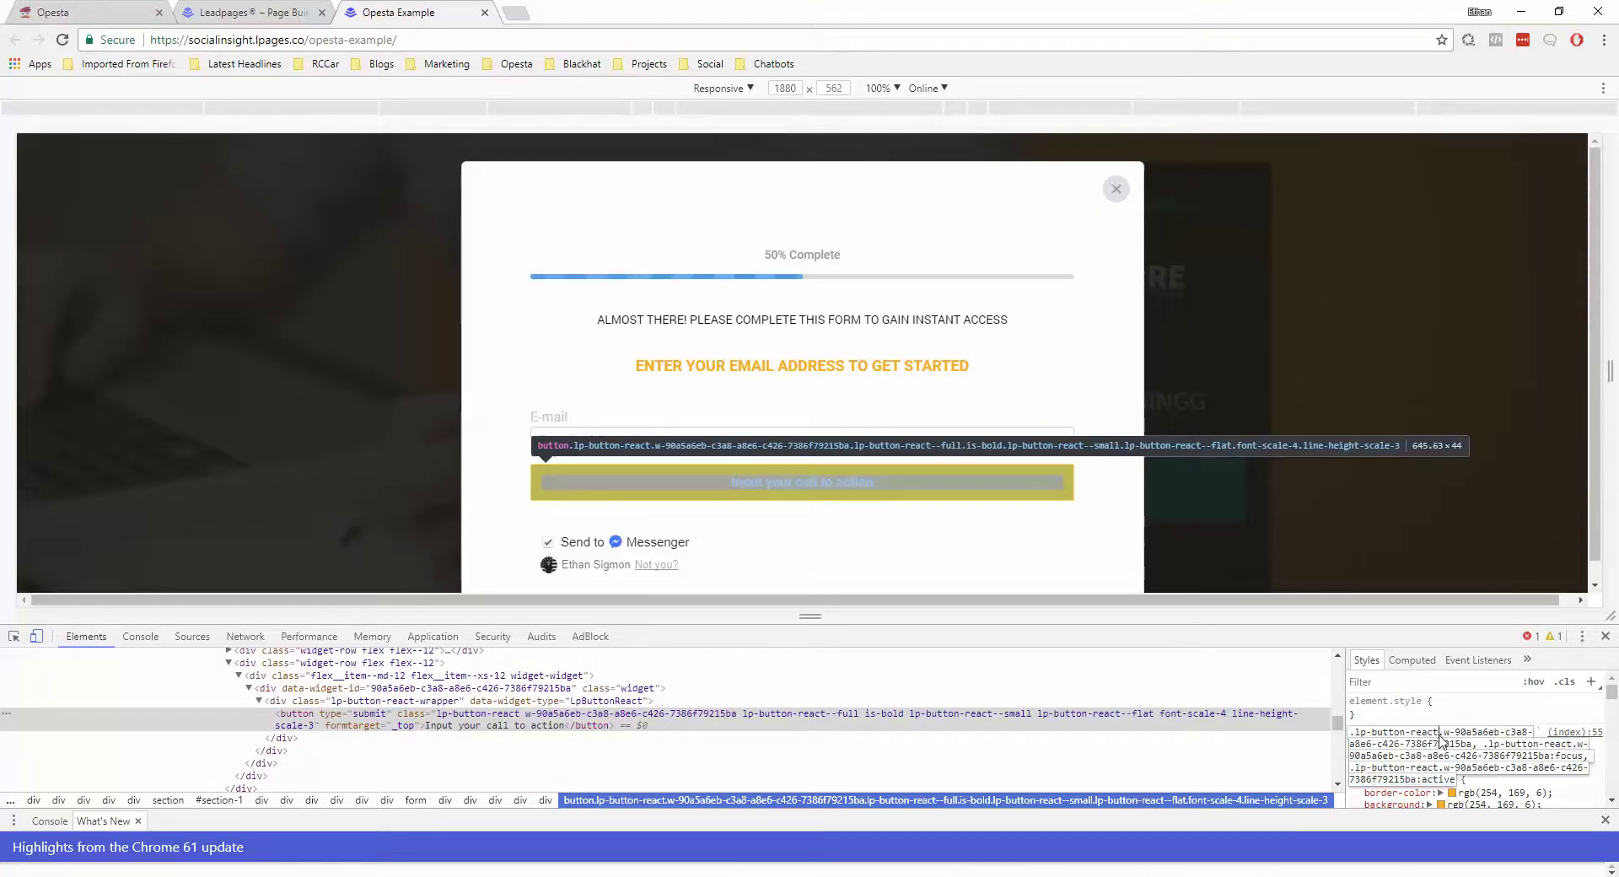
left_click_drag(1440, 731, 1451, 743)
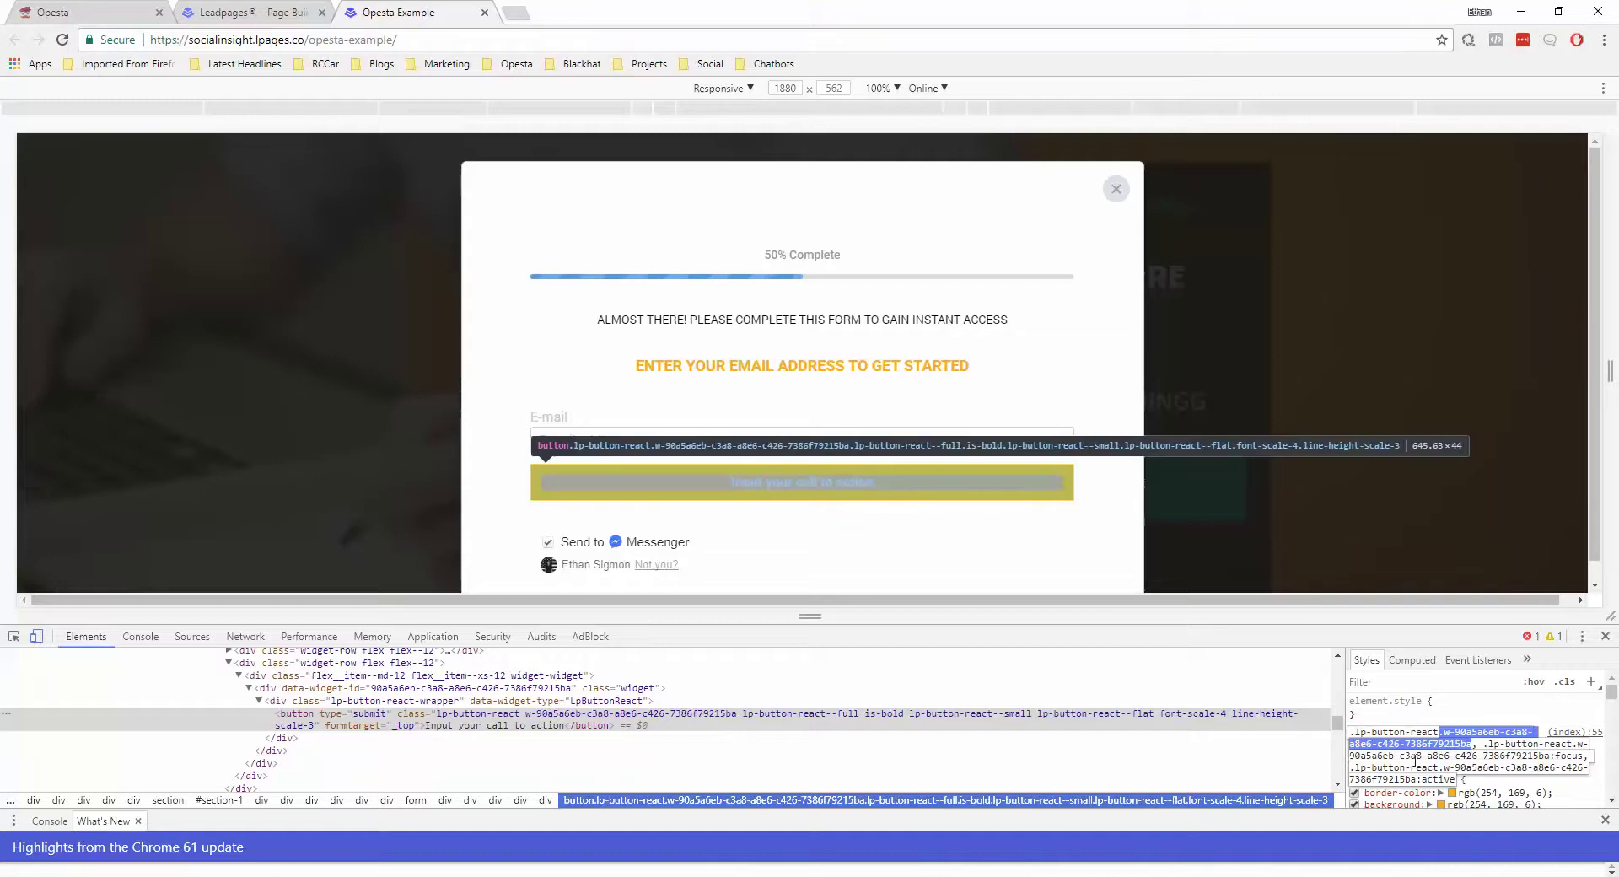
left_click(250, 17)
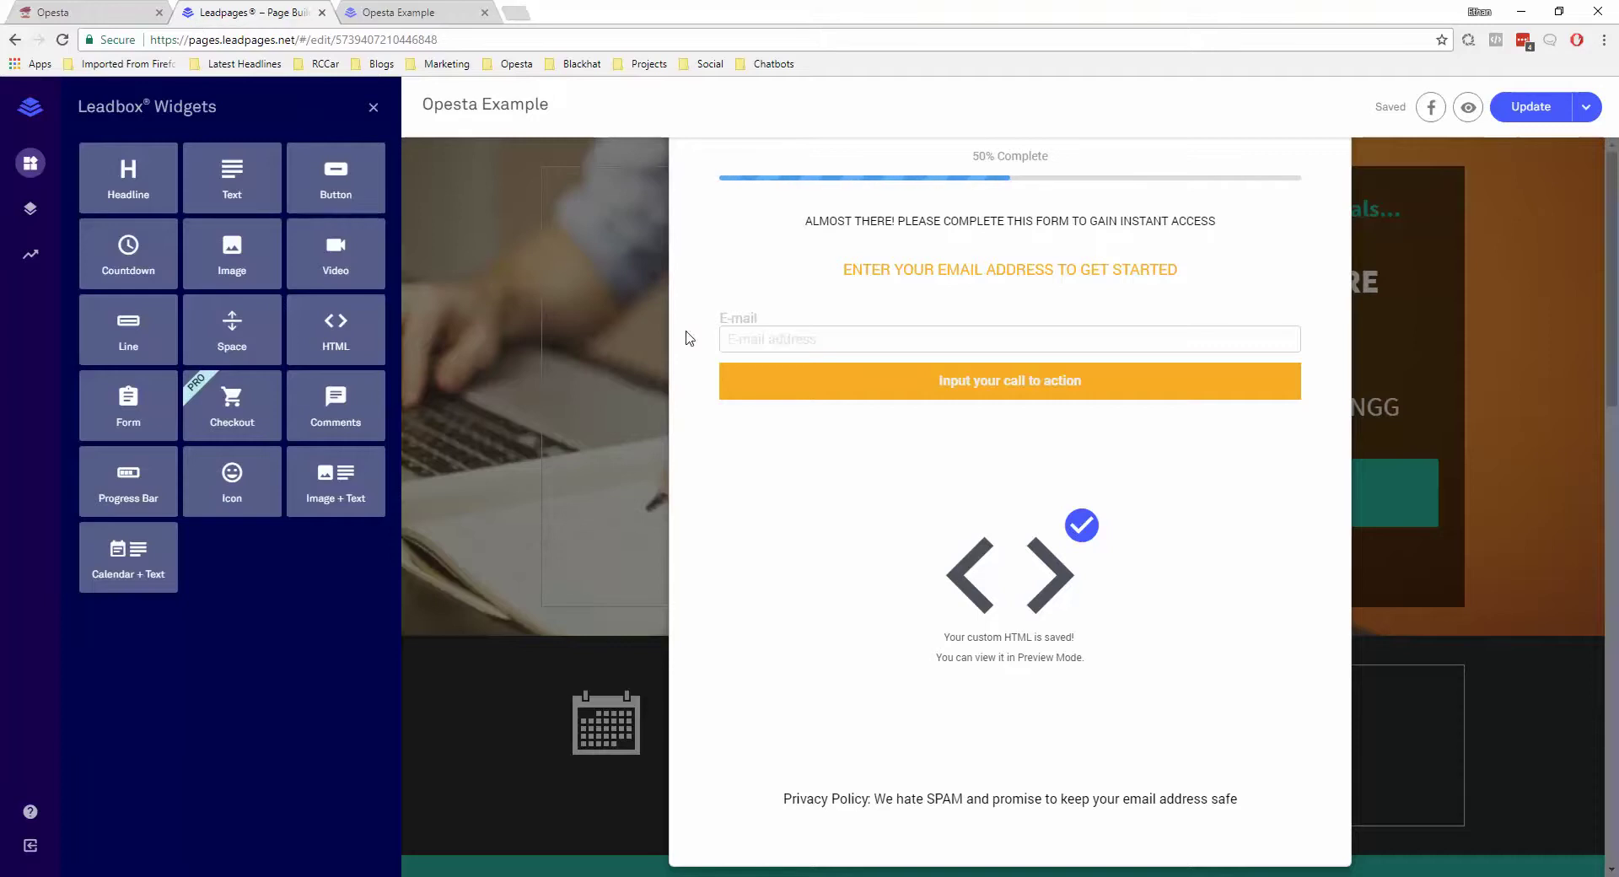
Open the HTML widget's code and select the #customId placeholder in querySelector
mouse_move(1026, 552)
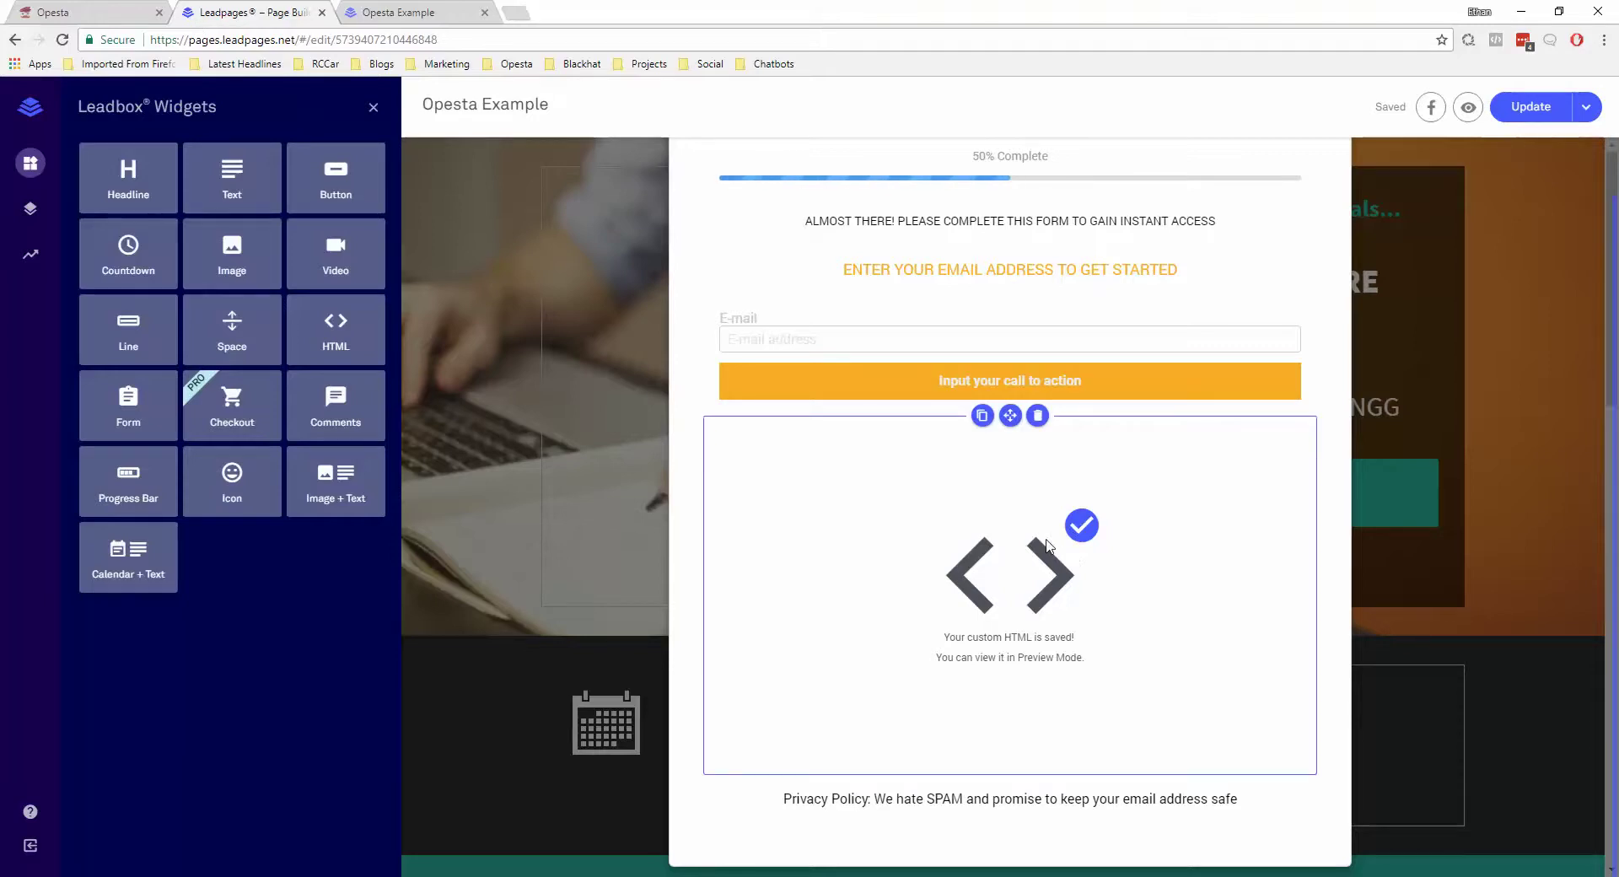
left_click(1046, 545)
scroll(1016, 672, "down", 3)
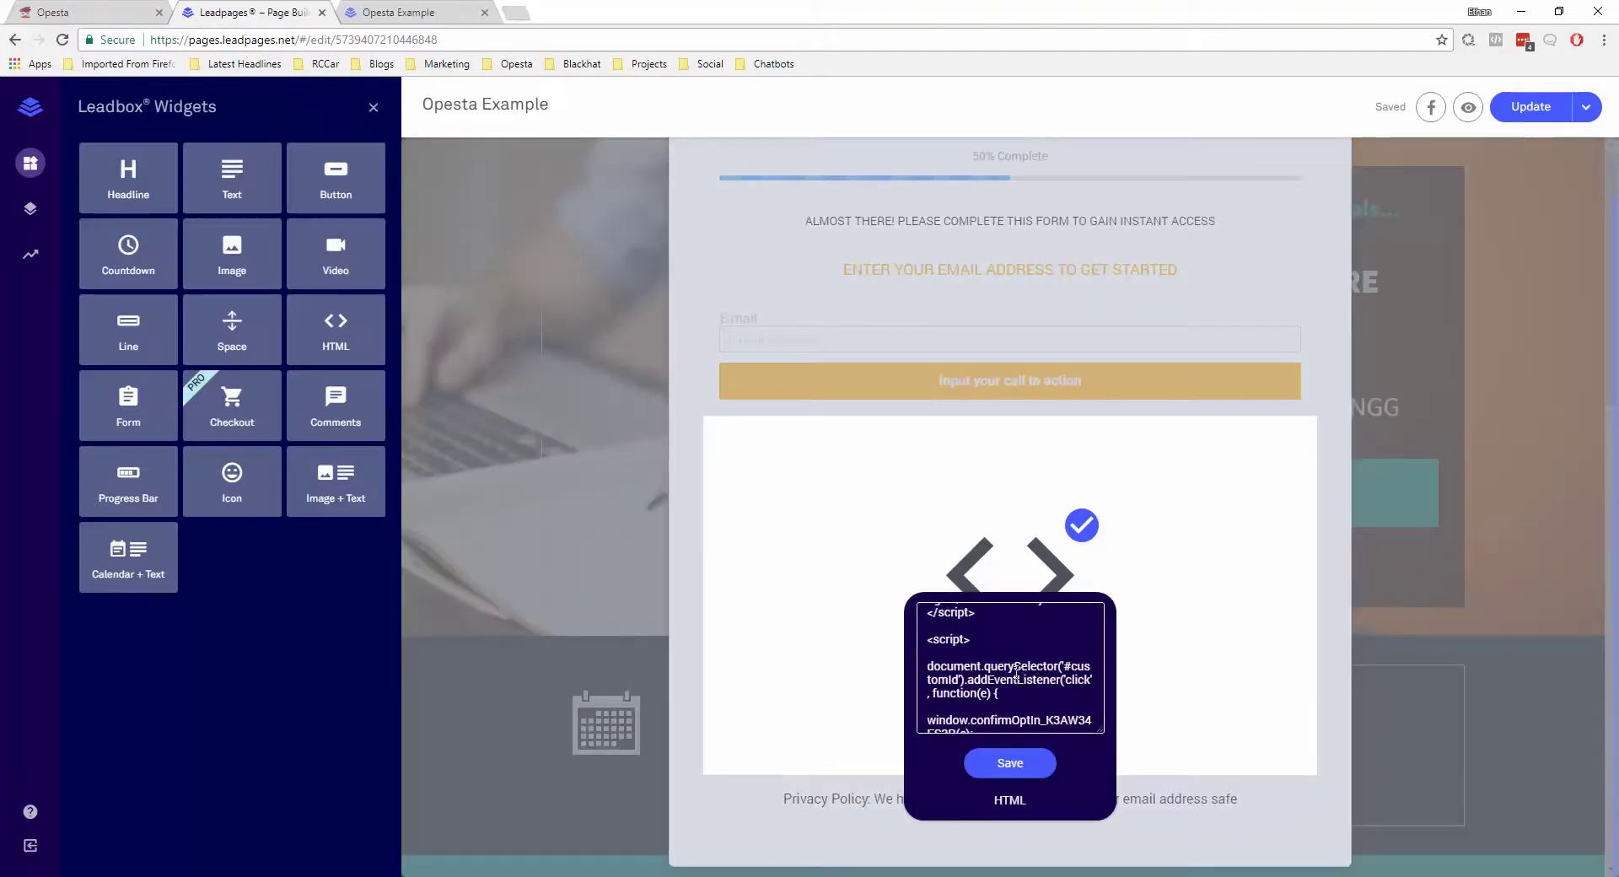
scroll(1016, 672, "down", 1)
scroll(1021, 656, "up", 5)
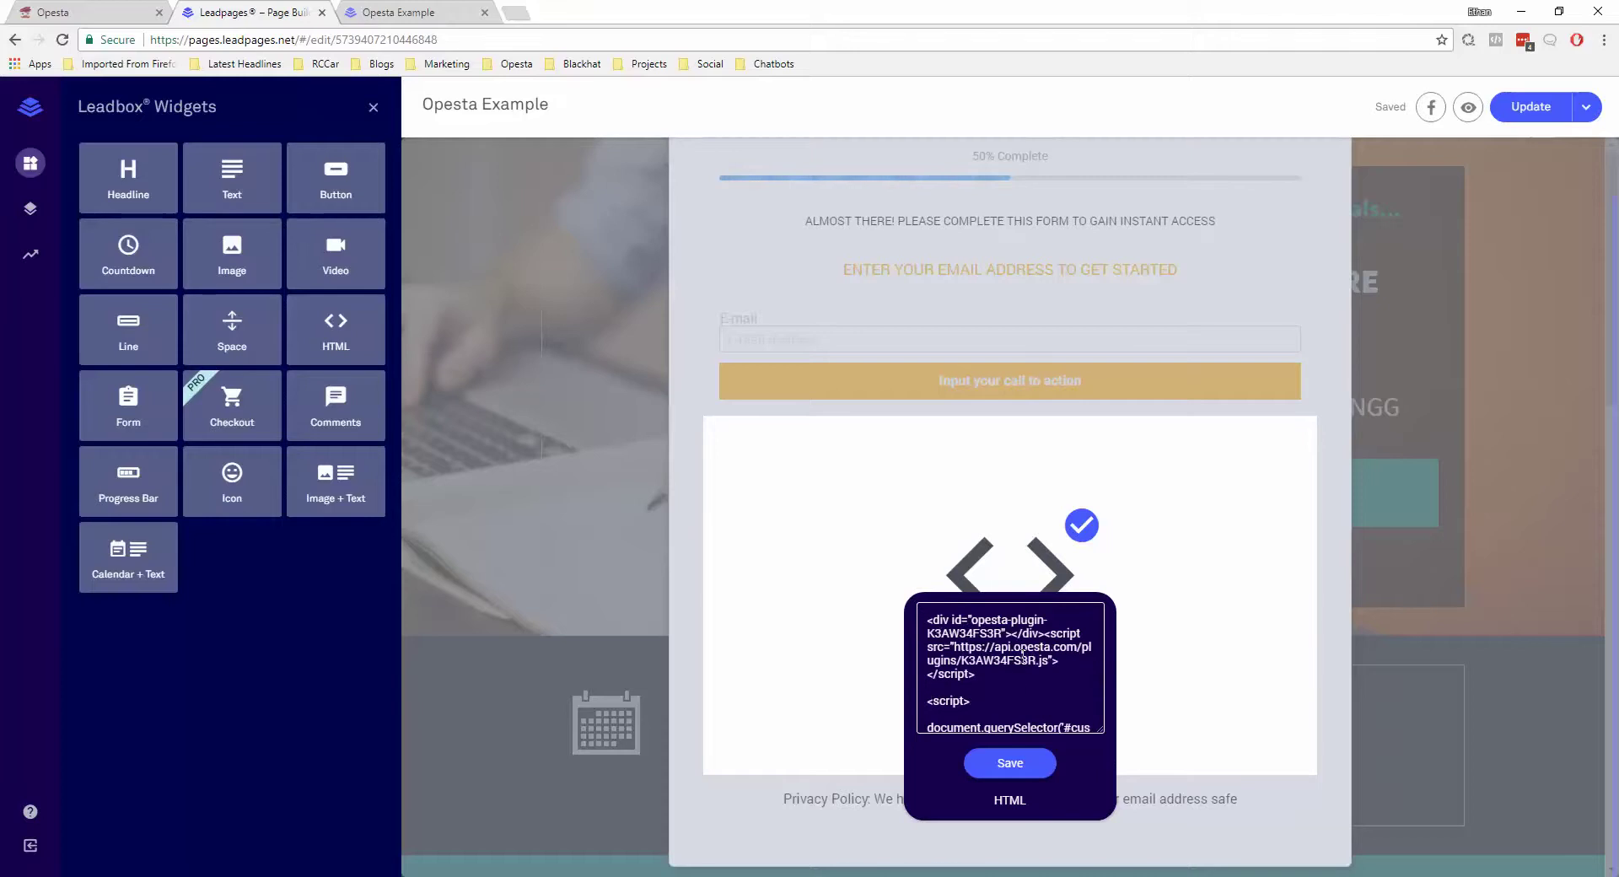
scroll(1039, 647, "down", 3)
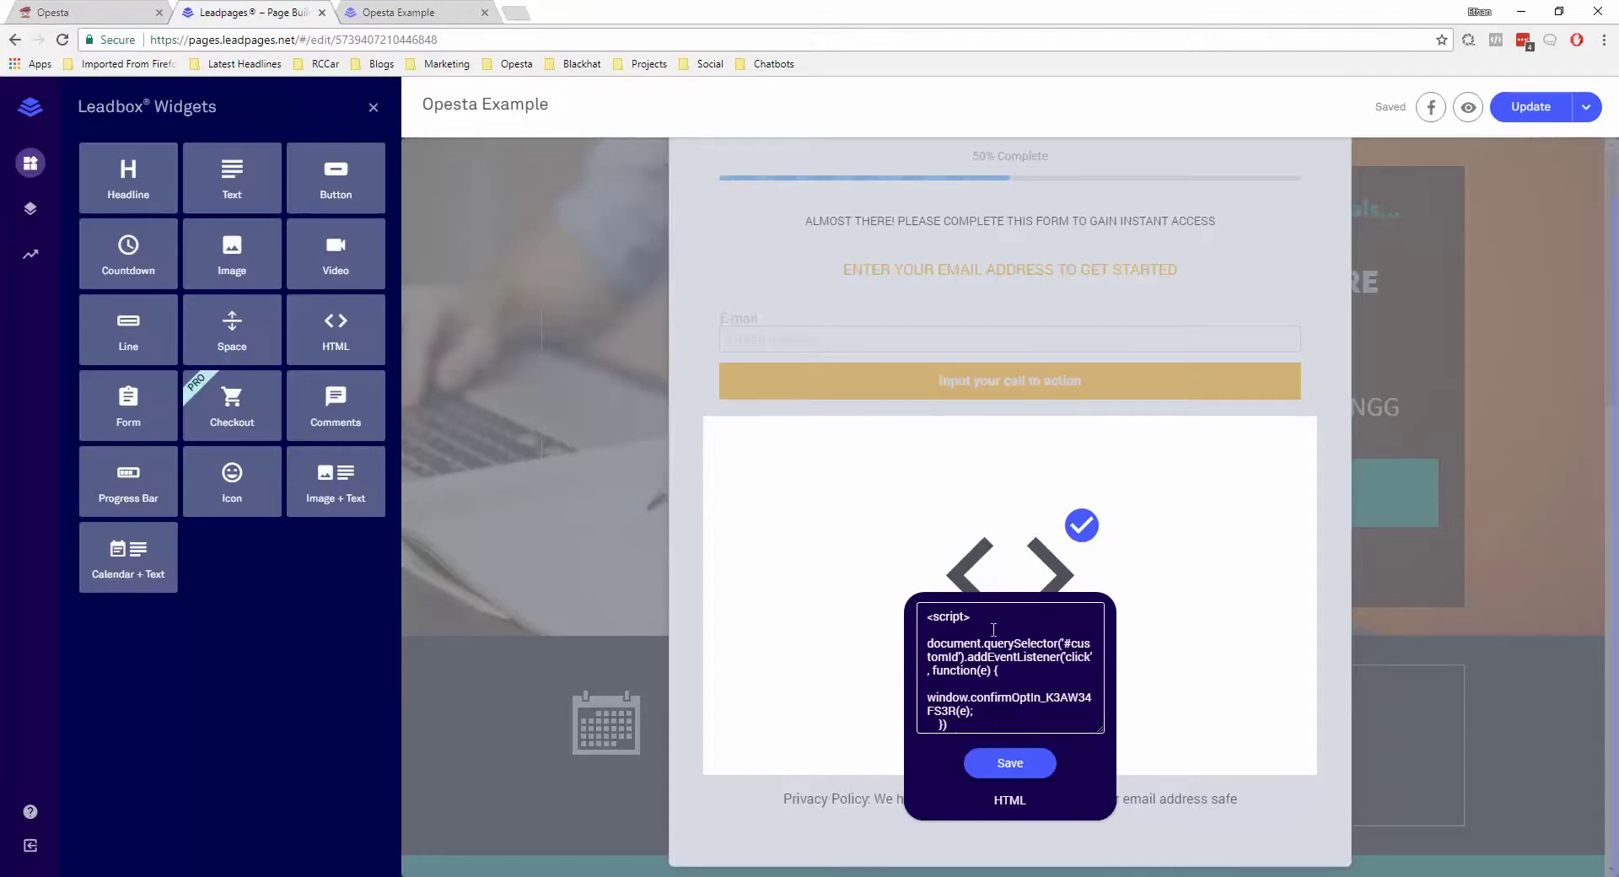
left_click(1066, 643)
left_click_drag(1064, 646, 960, 658)
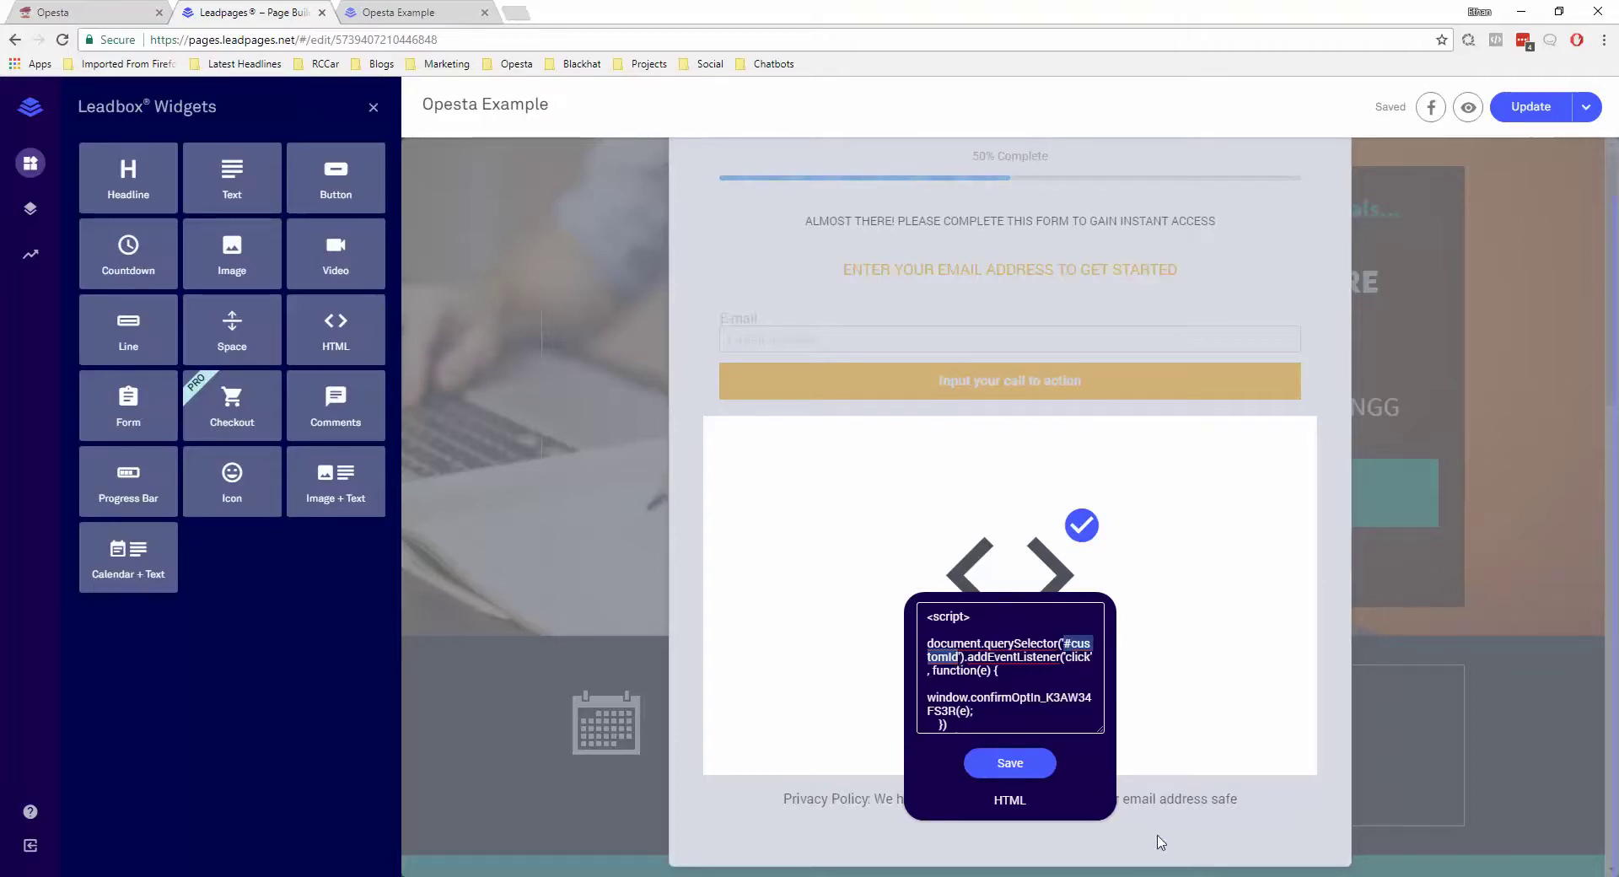
Replace #customId with the pasted .w-90a5a6eb… class, close the old preview tab, and save
key("BackSpace")
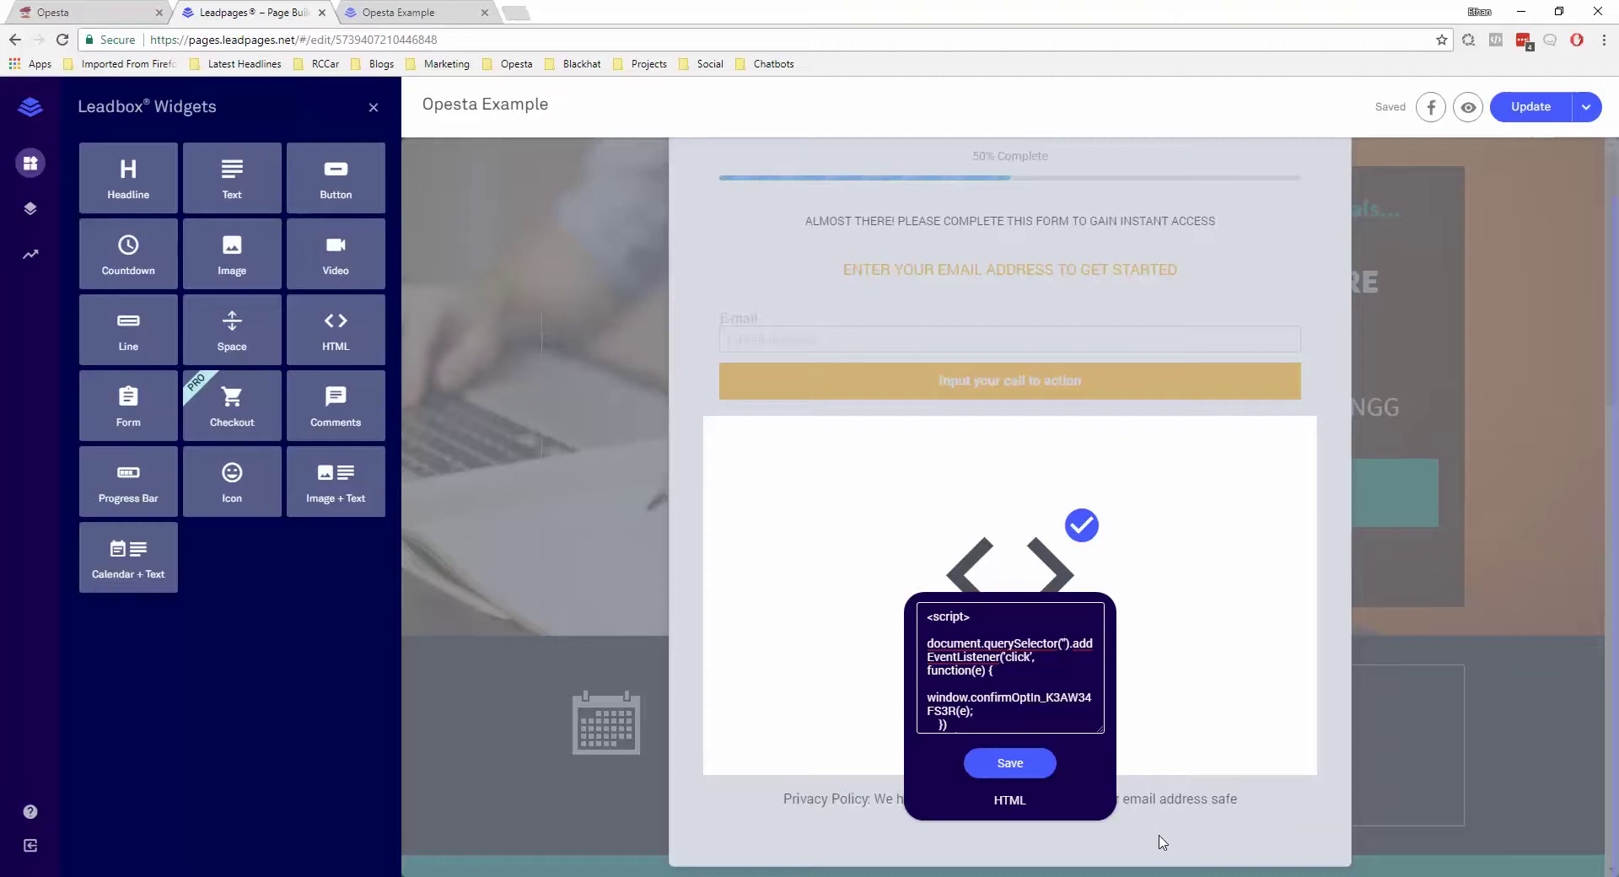
key("ctrl+v")
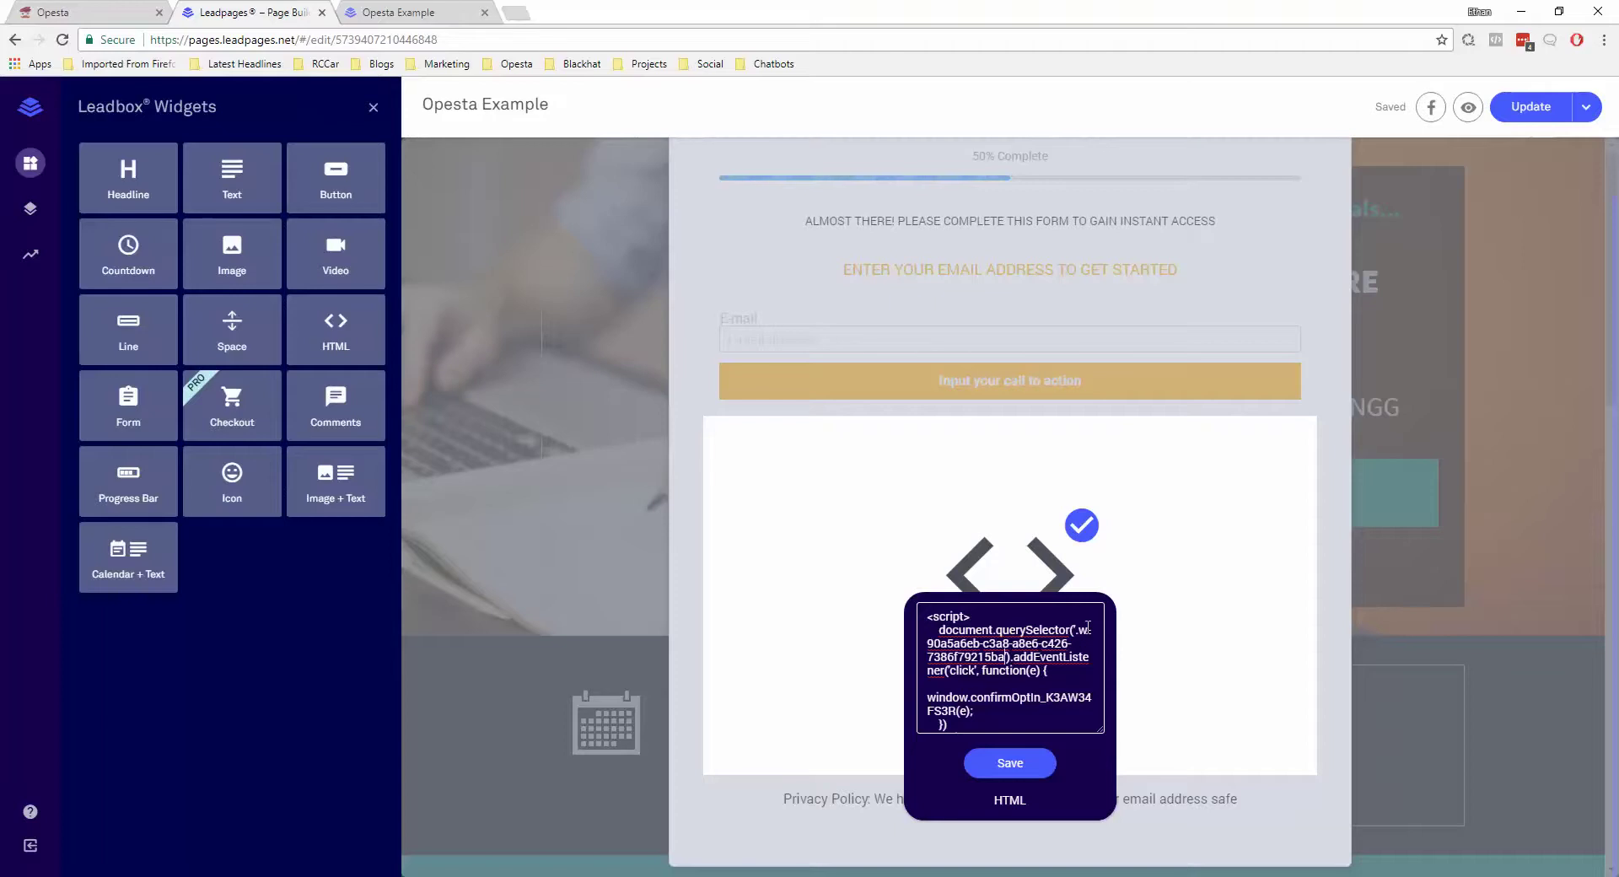
type(".")
left_click(1015, 765)
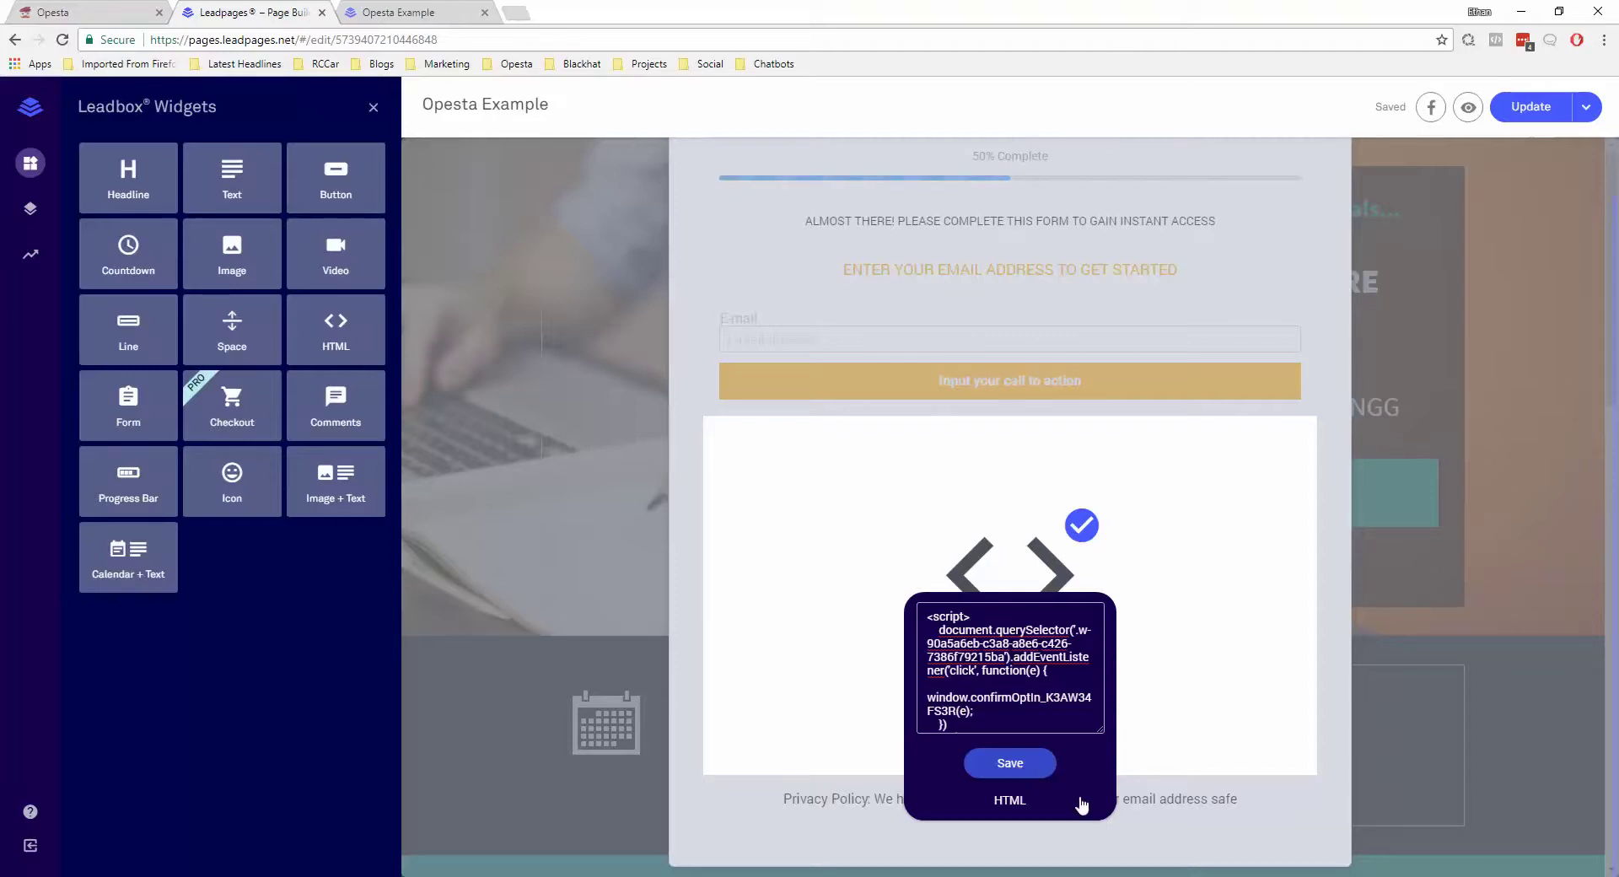
left_click(485, 13)
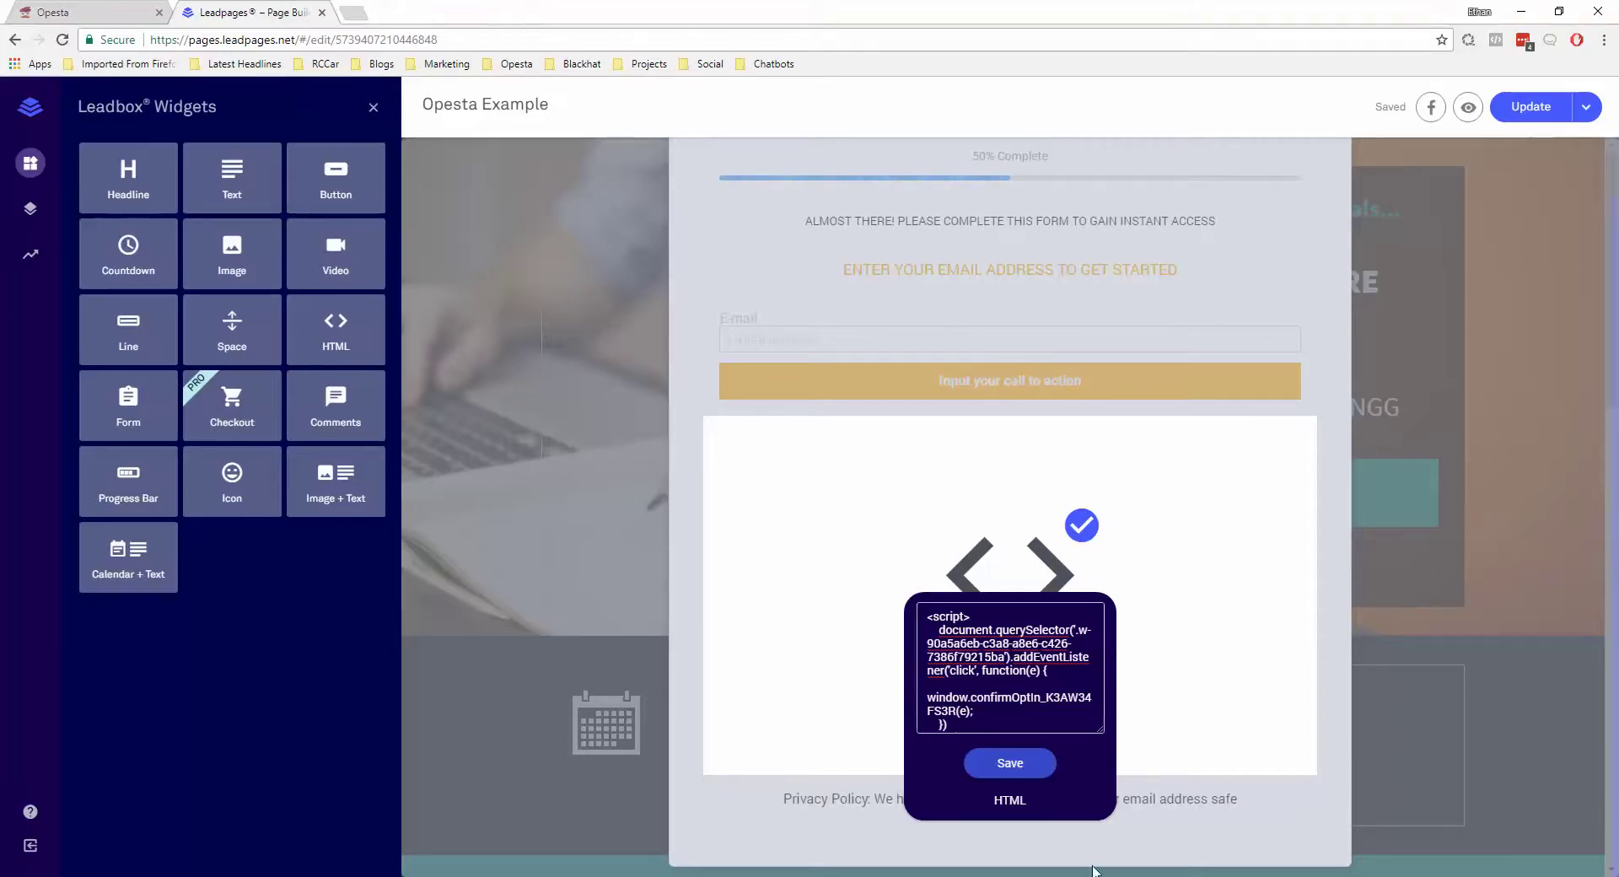
left_click(1007, 763)
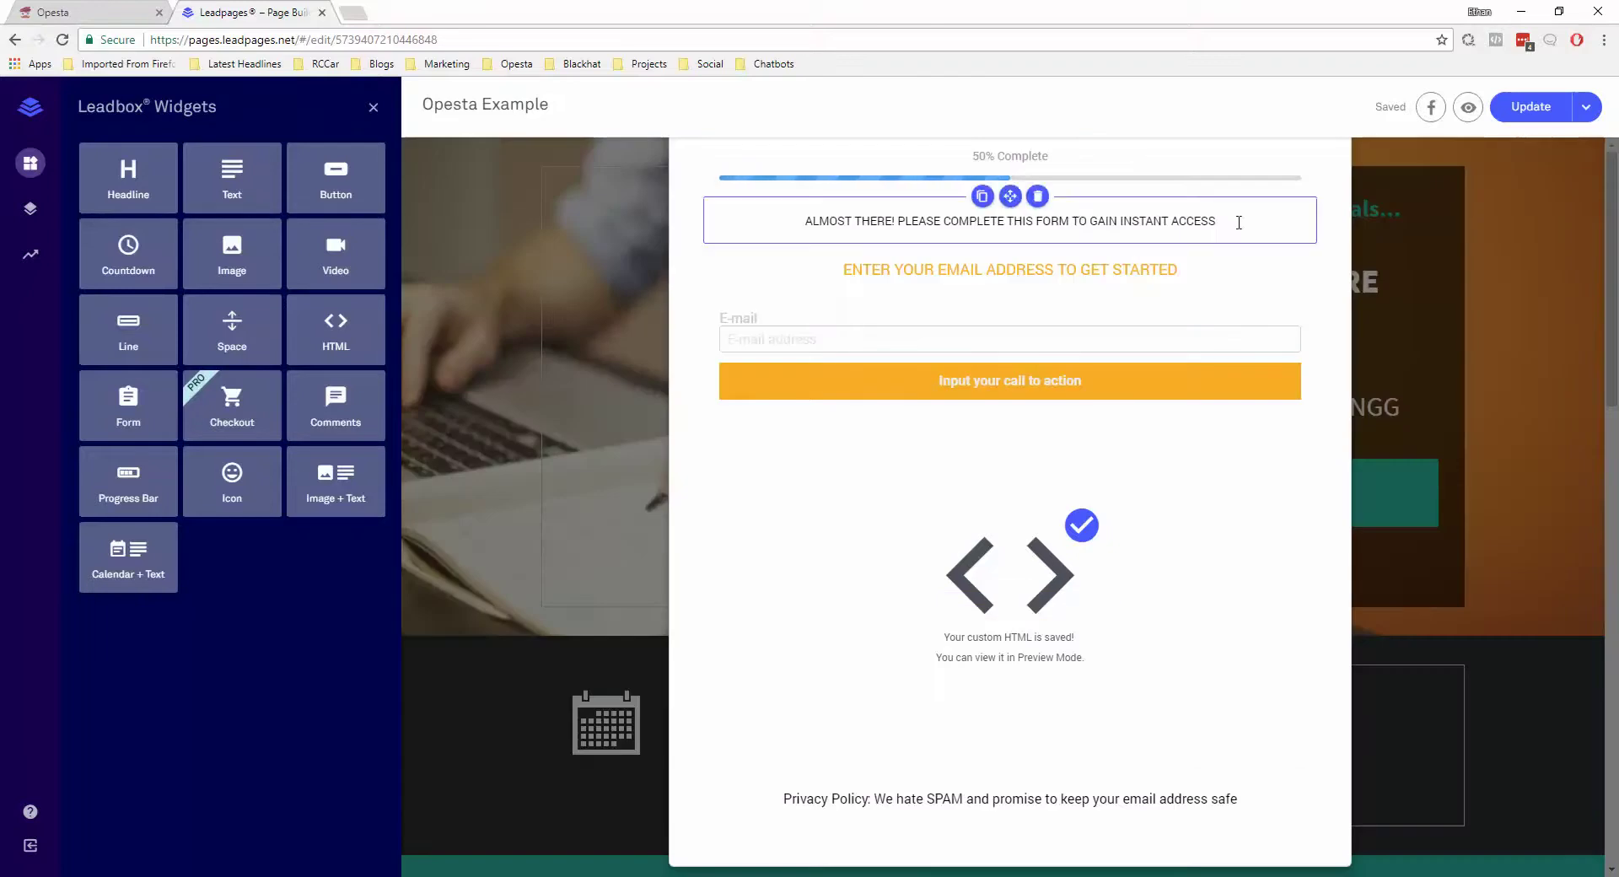
Republish the Opesta Example page, open it live, and load facebook.com in another tab
left_click(1533, 122)
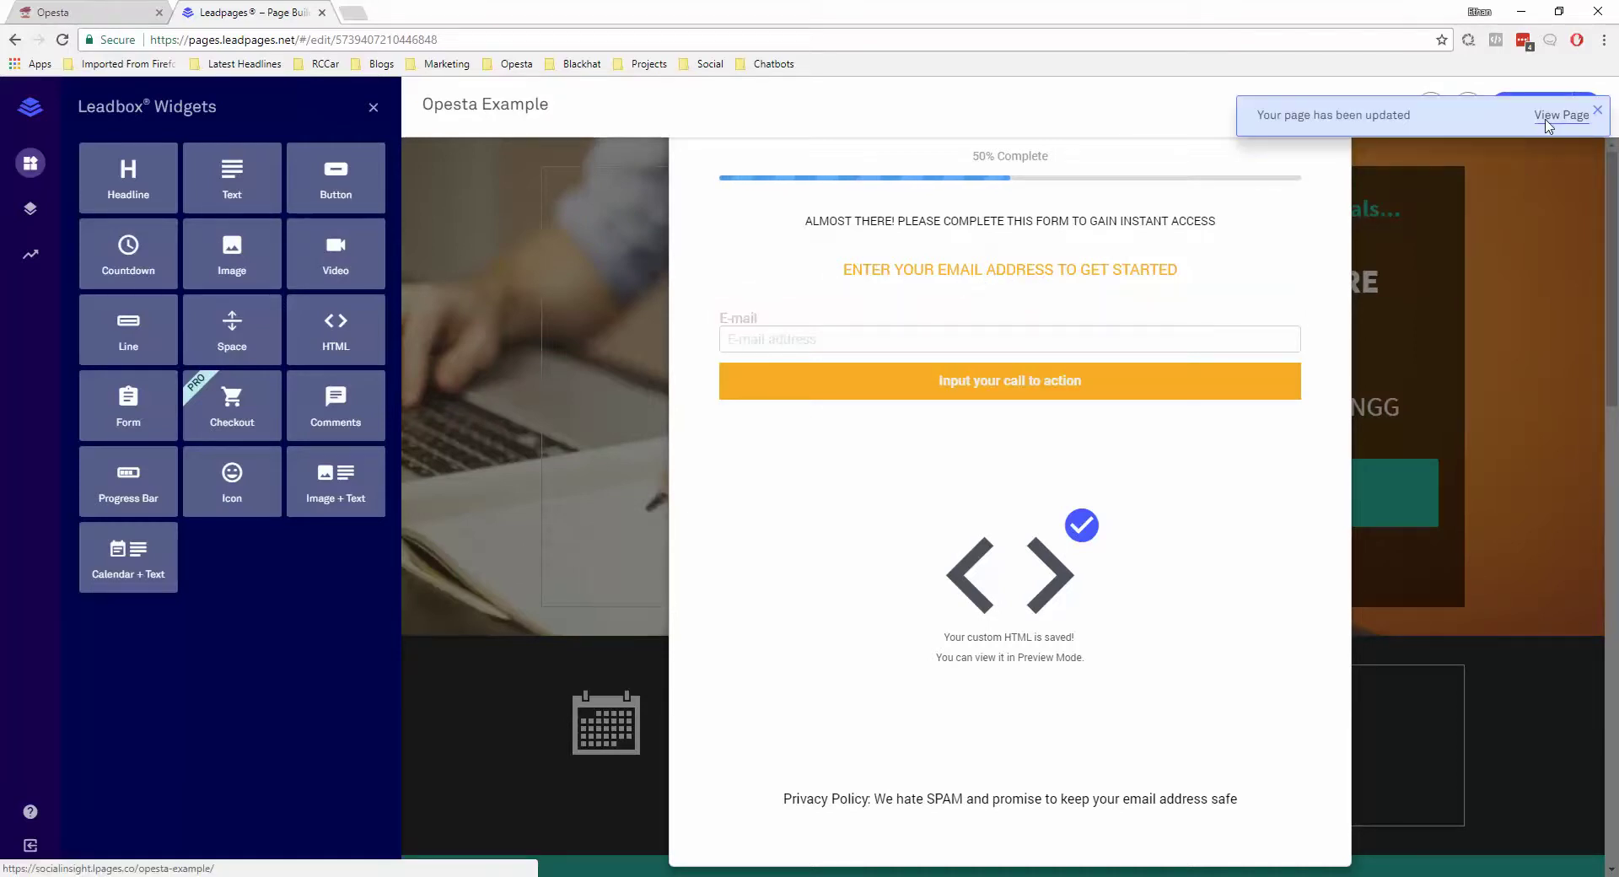
left_click(1543, 118)
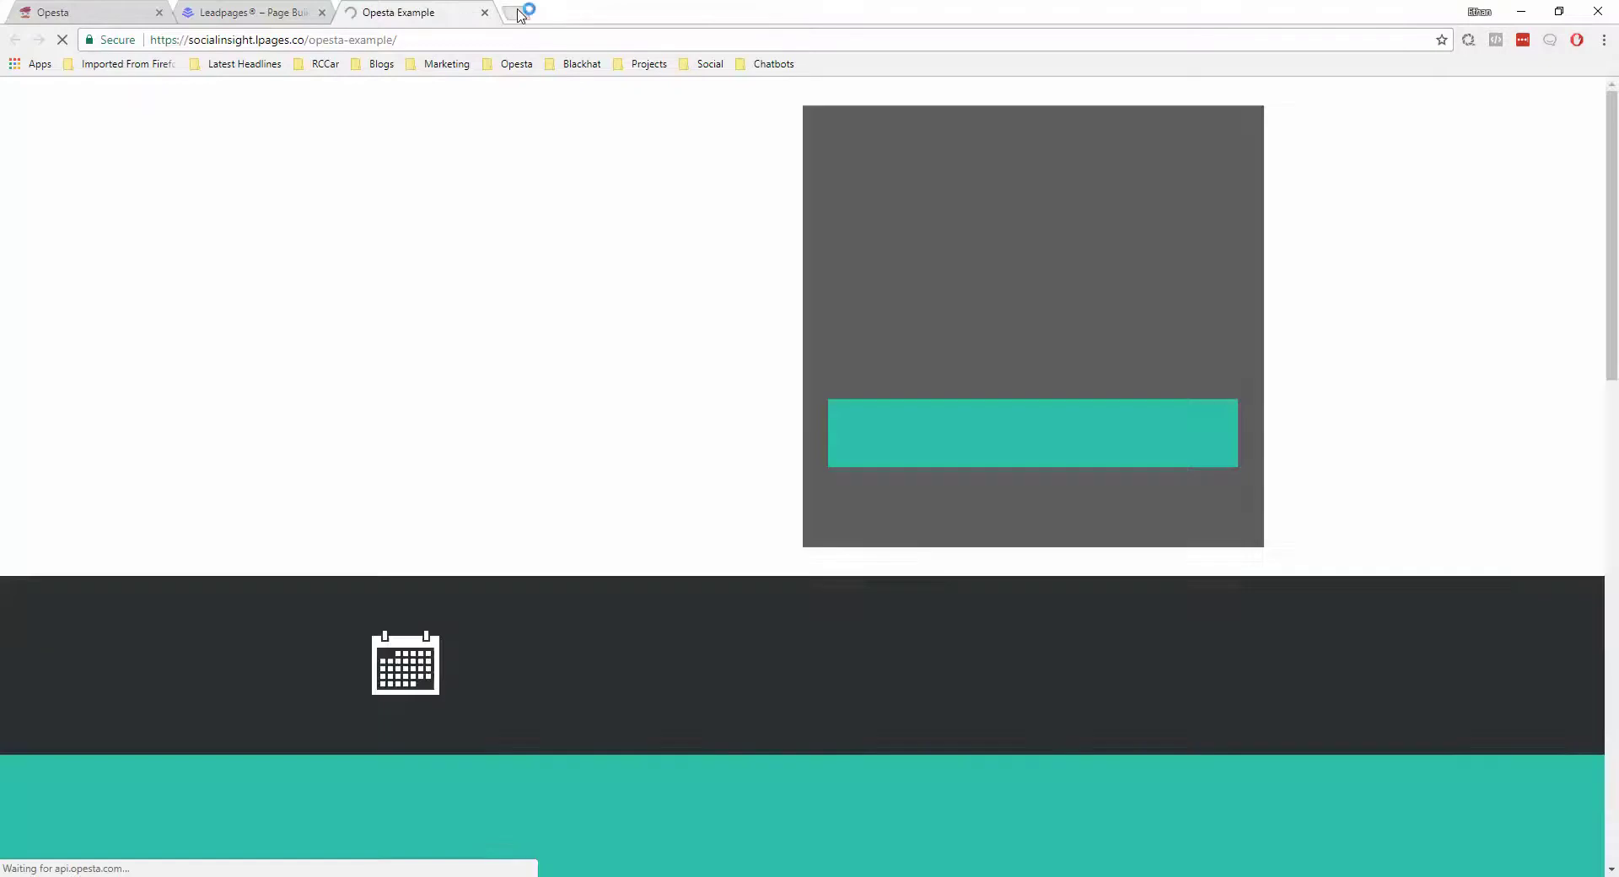
left_click(515, 13)
type("face")
key("Return")
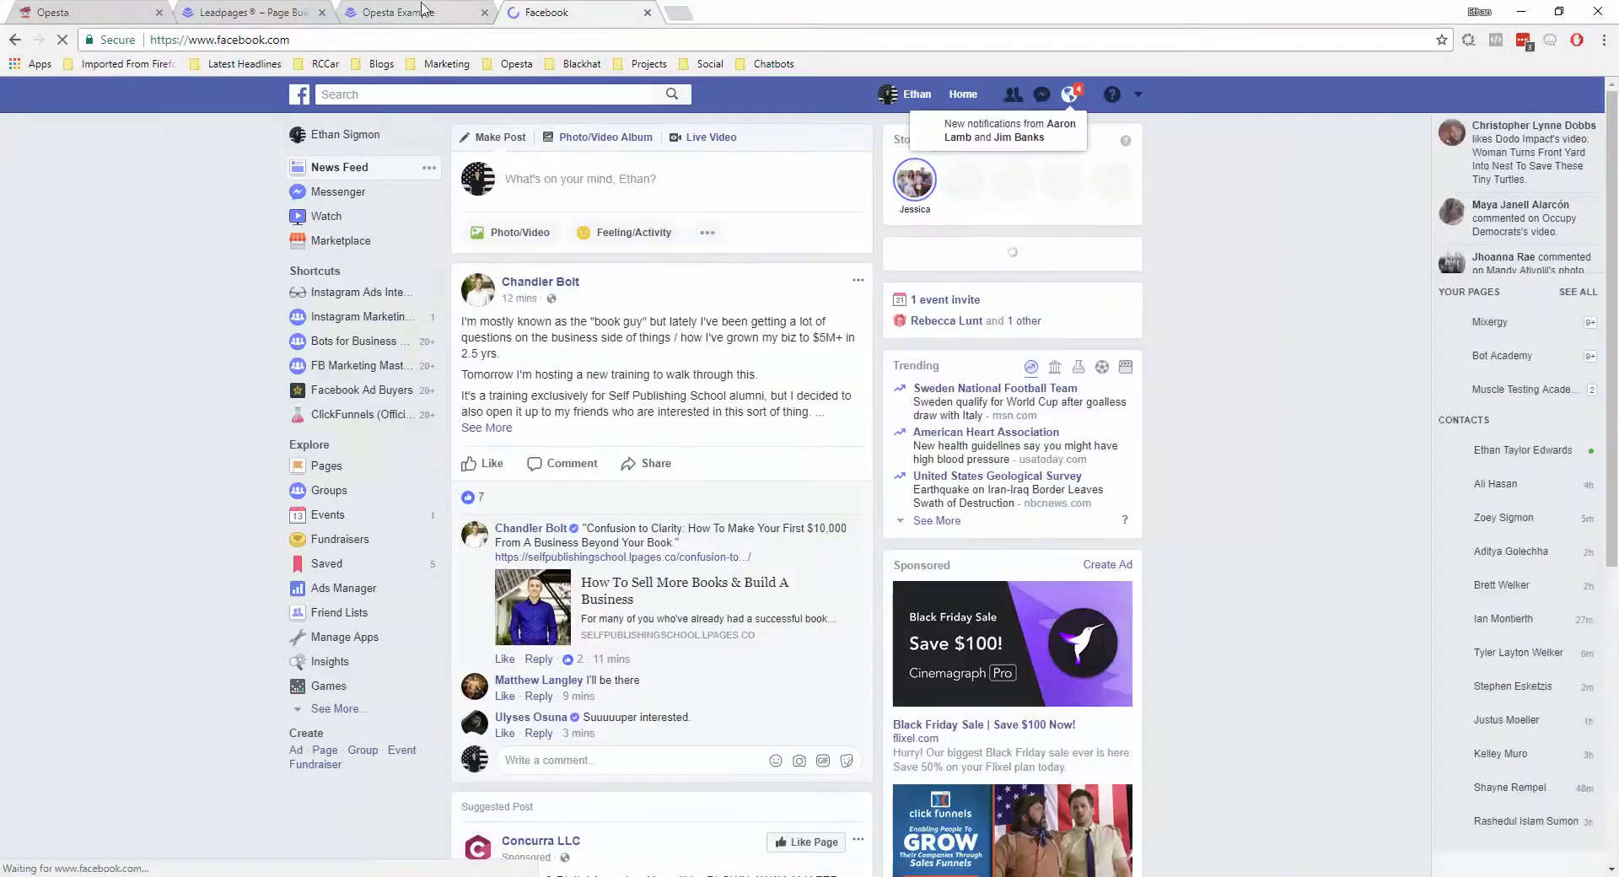
left_click(421, 10)
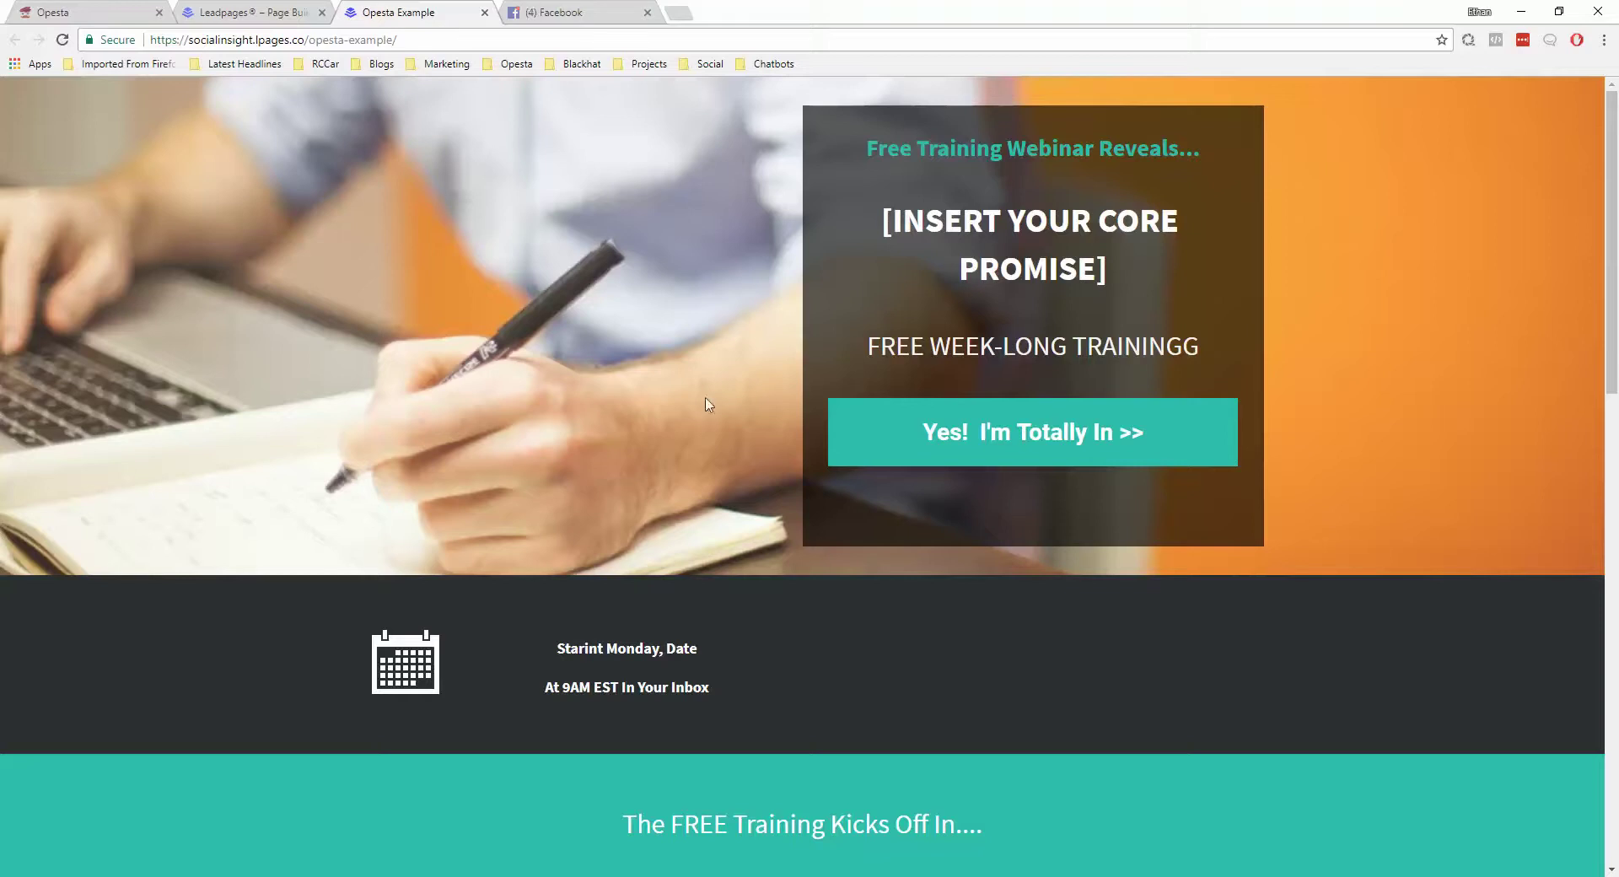
Submit the live opt-in form with the autofilled e-mail address and Send to Messenger checked
left_click(969, 433)
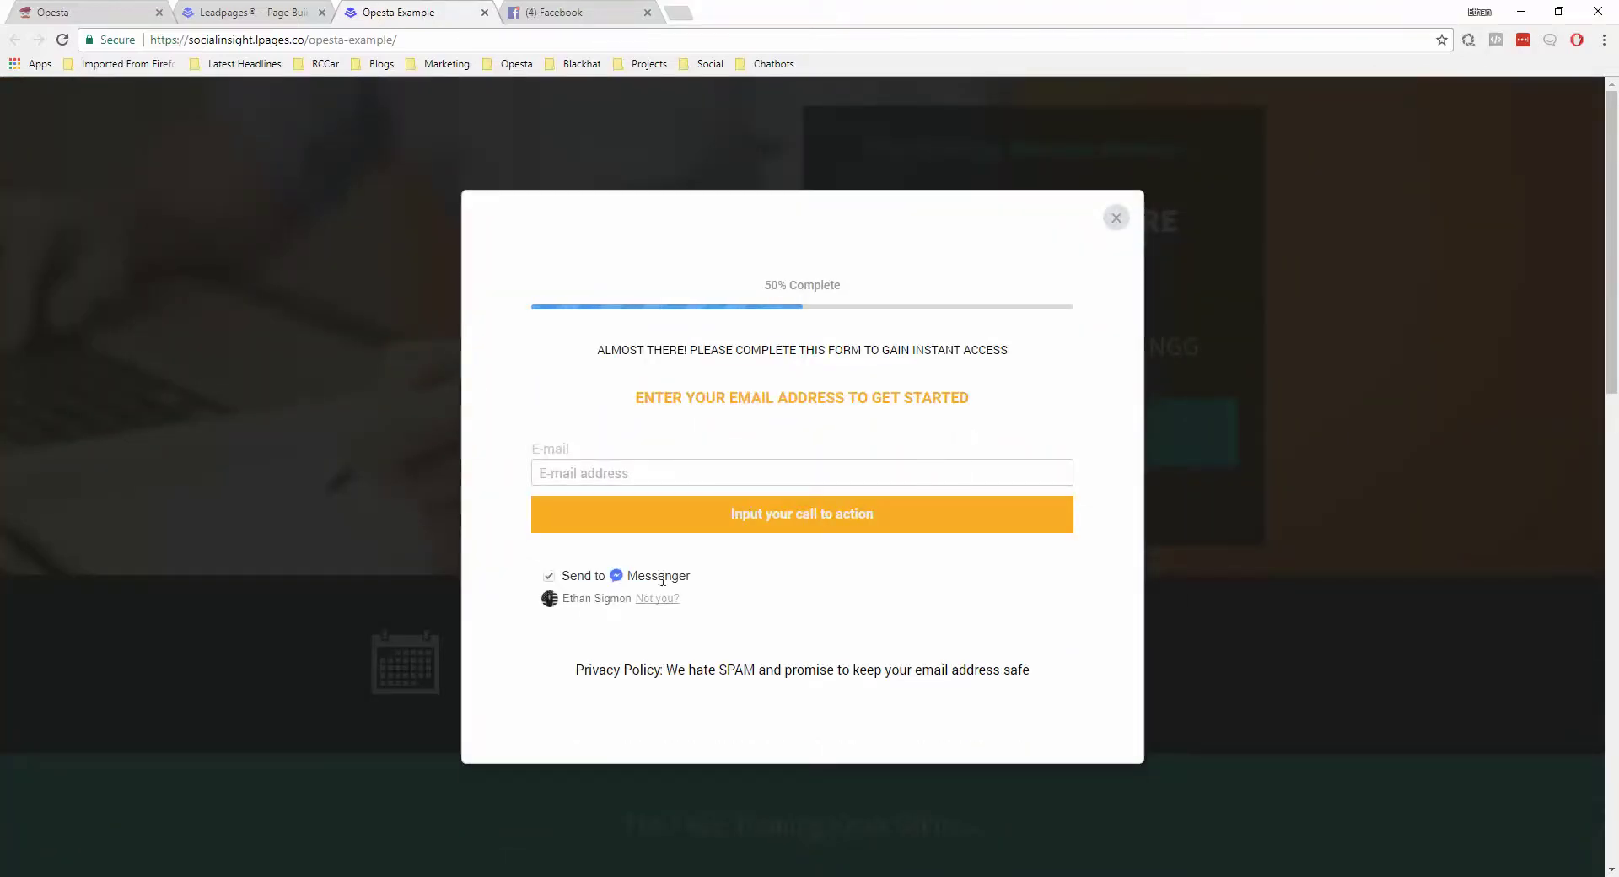
left_click(639, 469)
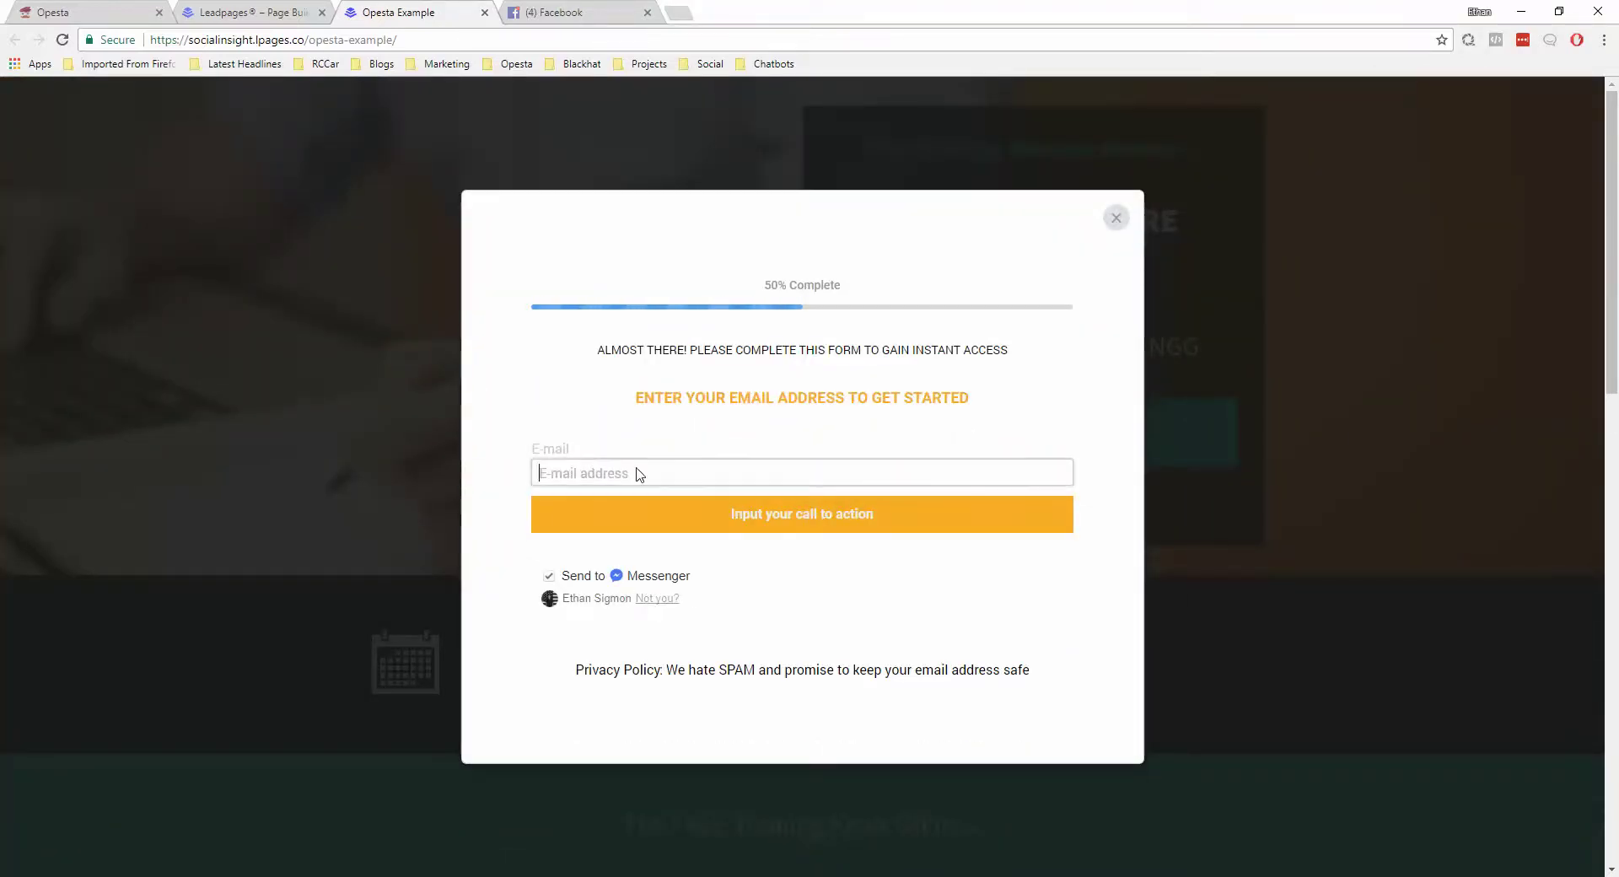
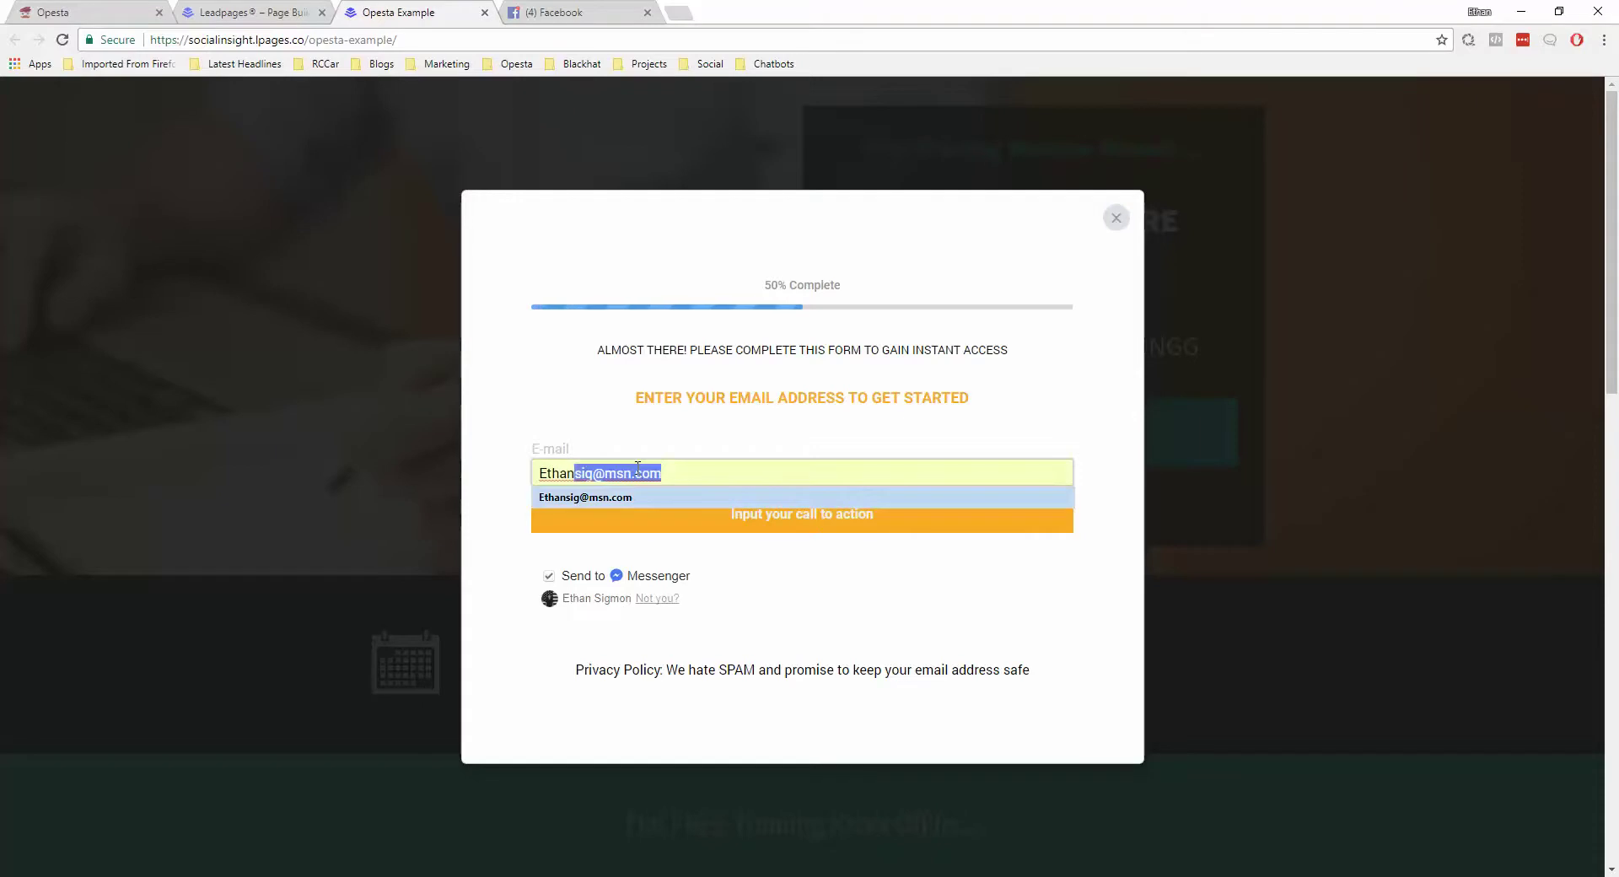
left_click(638, 496)
left_click(784, 523)
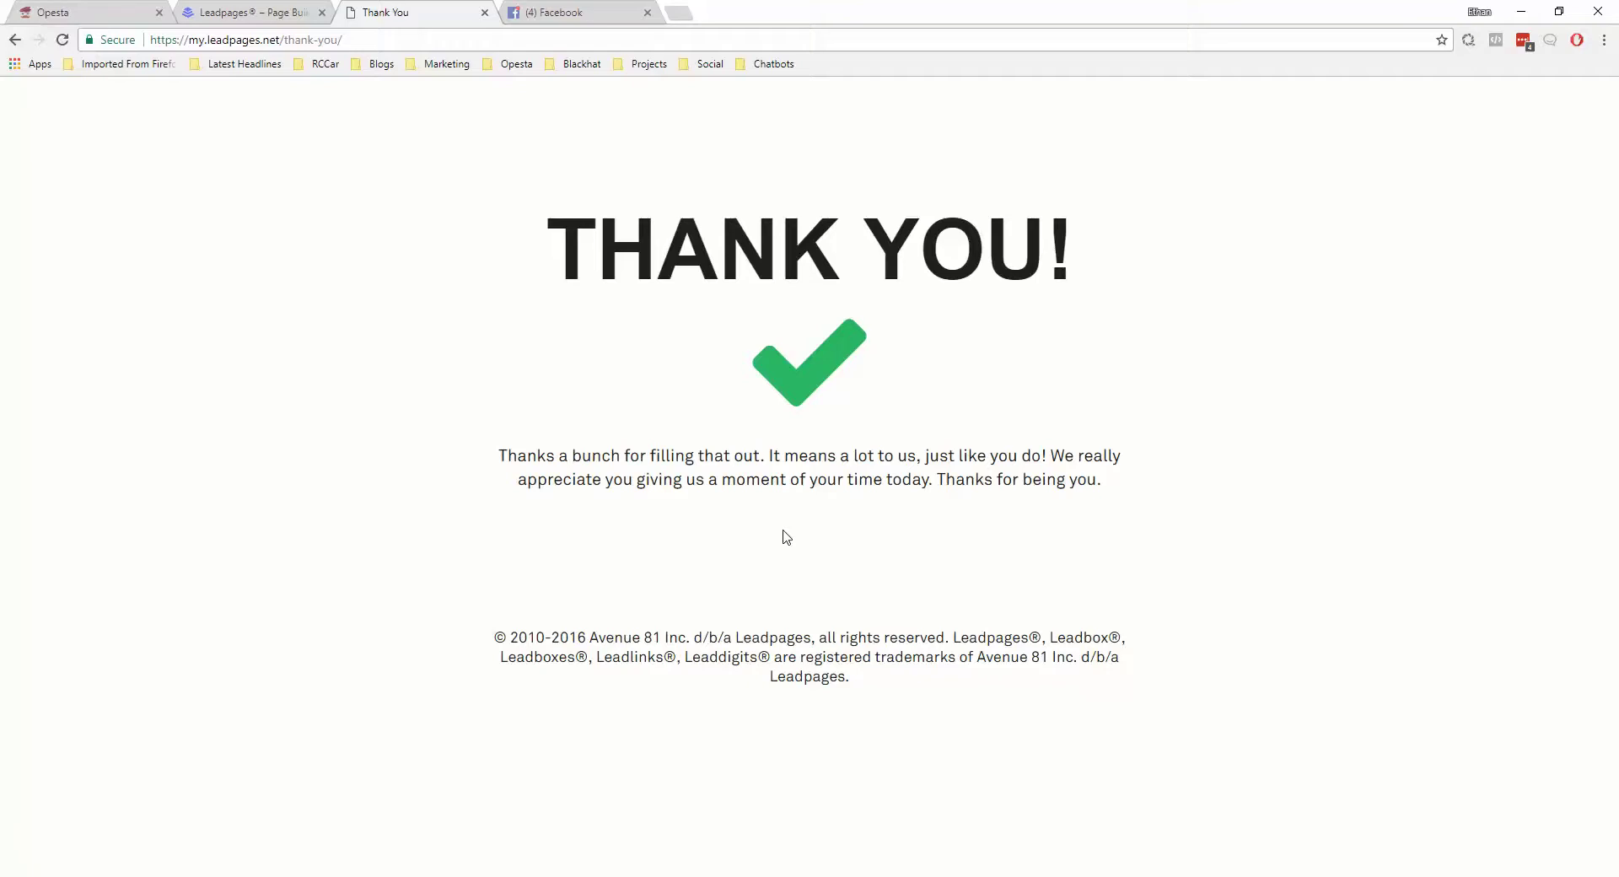
Check Facebook for the Opesta Messenger opt-in message, then return to the Leadpages builder
left_click(573, 15)
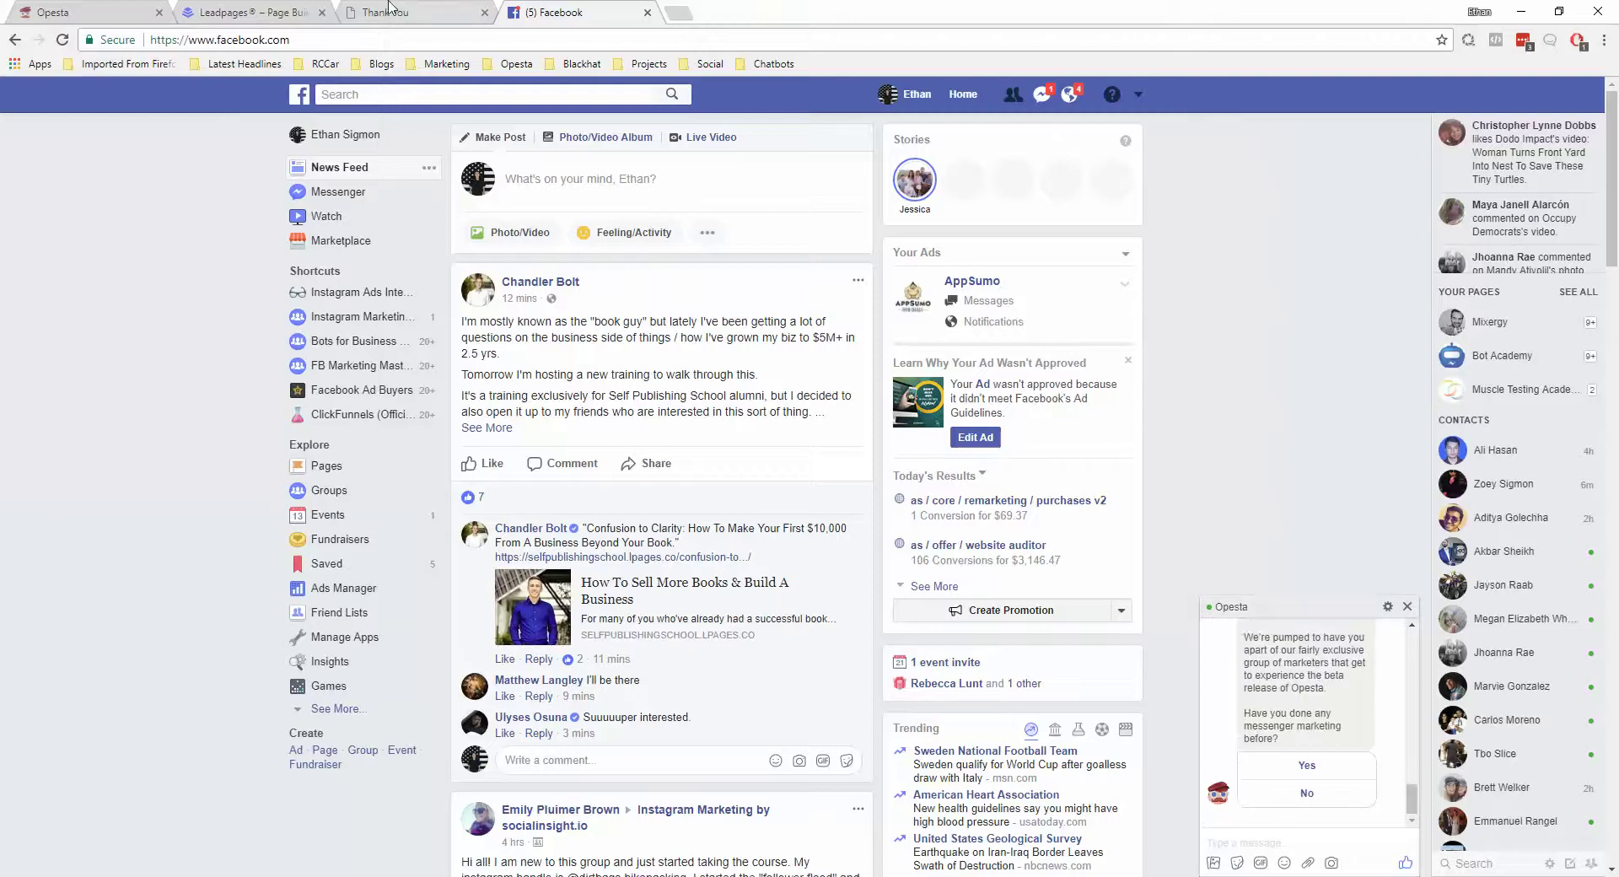
left_click(280, 15)
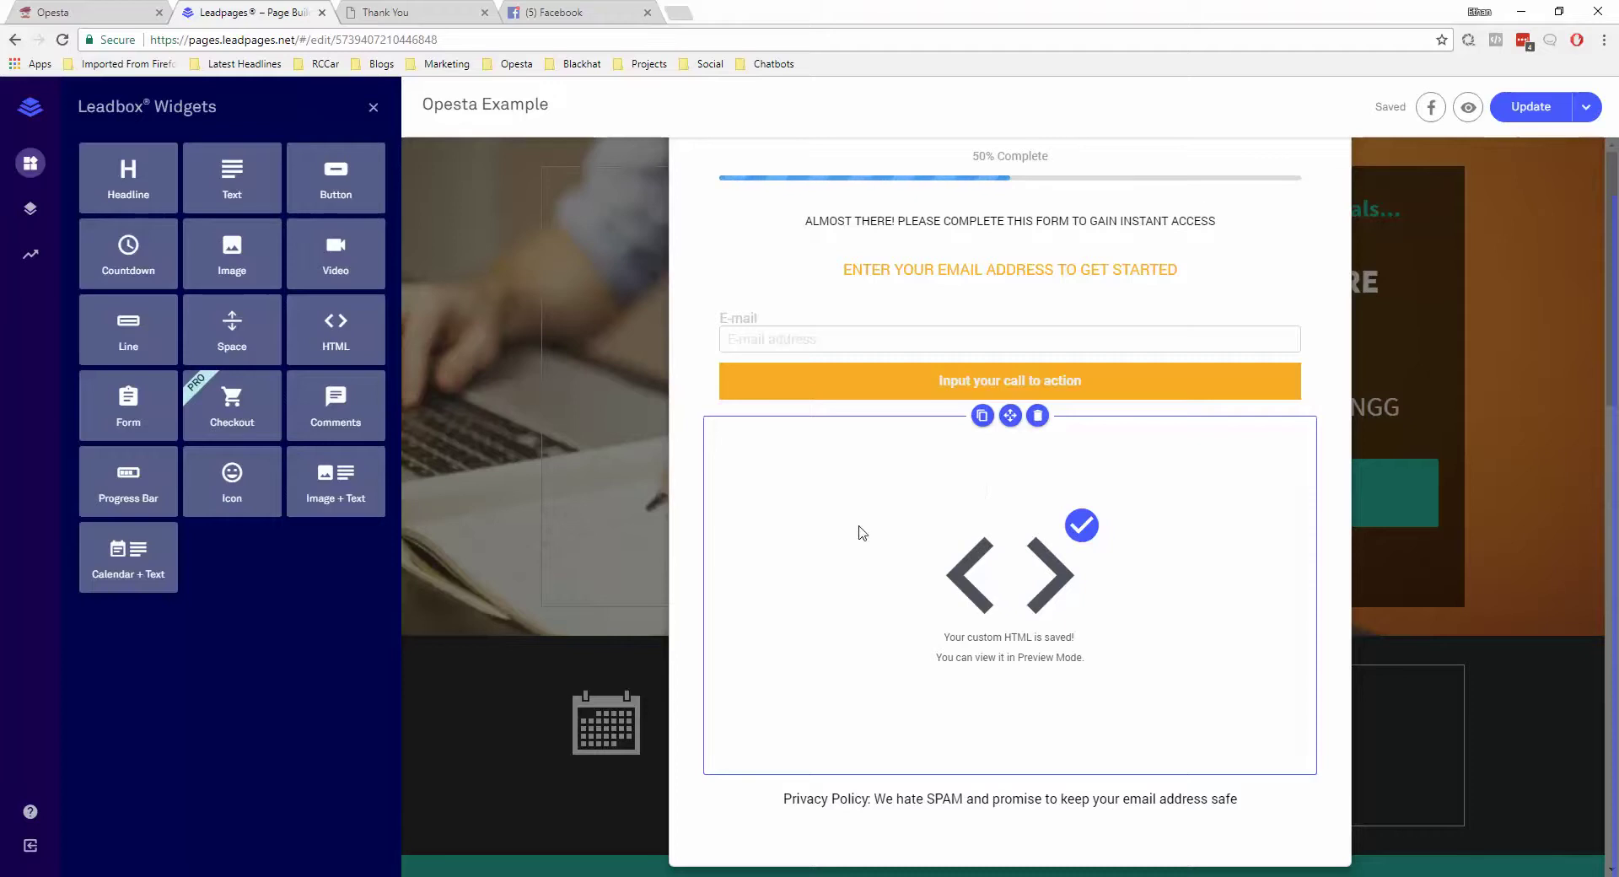
Close the Thank You tab and select the live page URL under Update ▾ > Publish Options
left_click(482, 14)
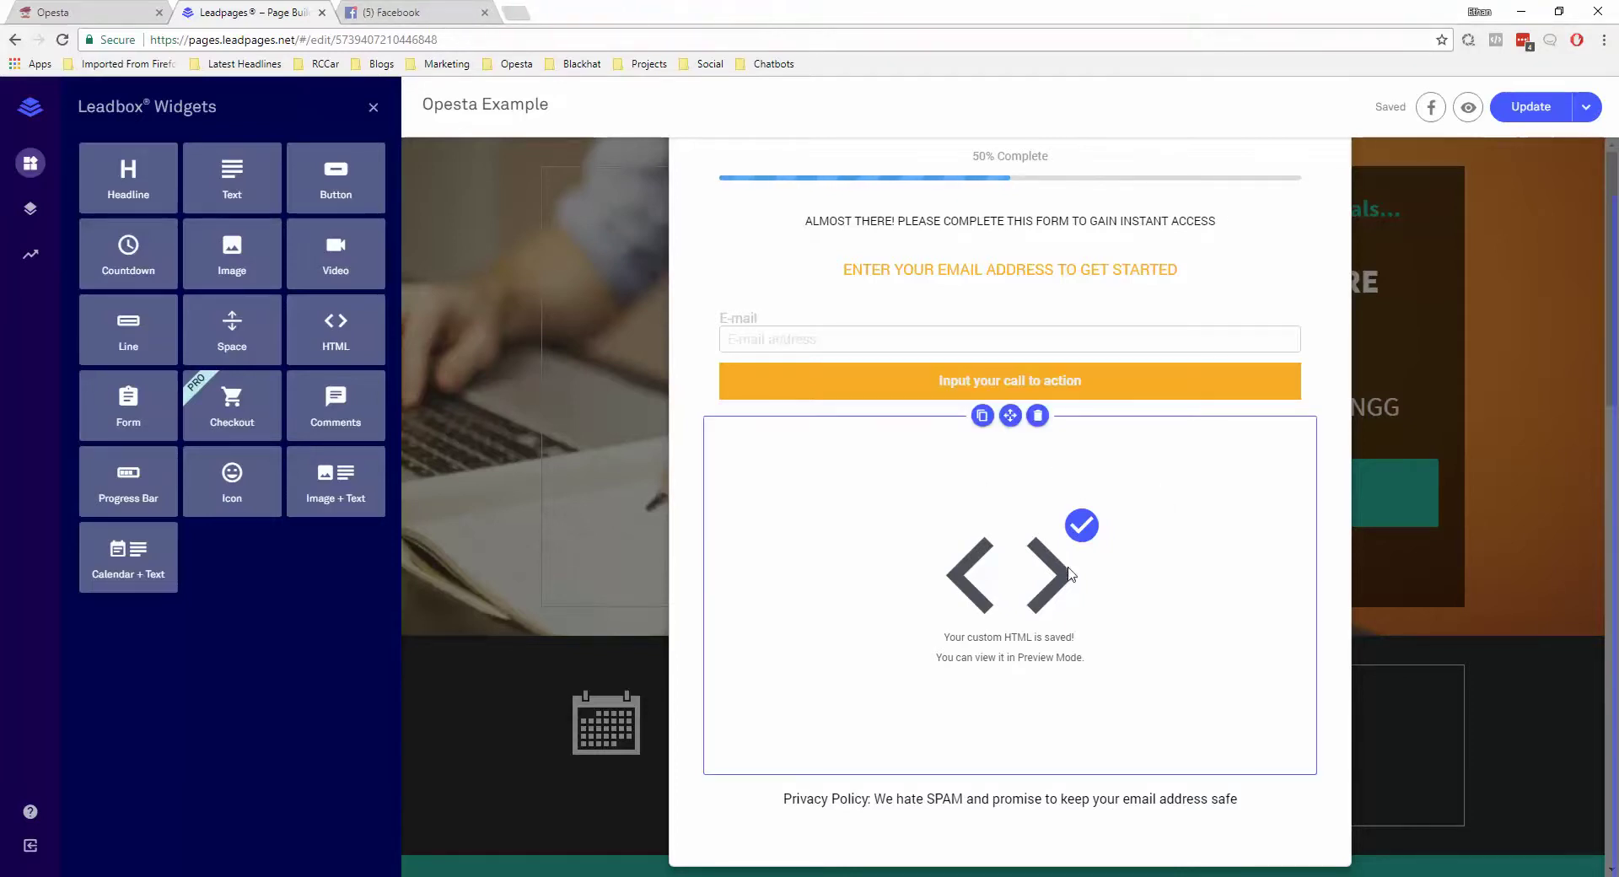
left_click(1584, 108)
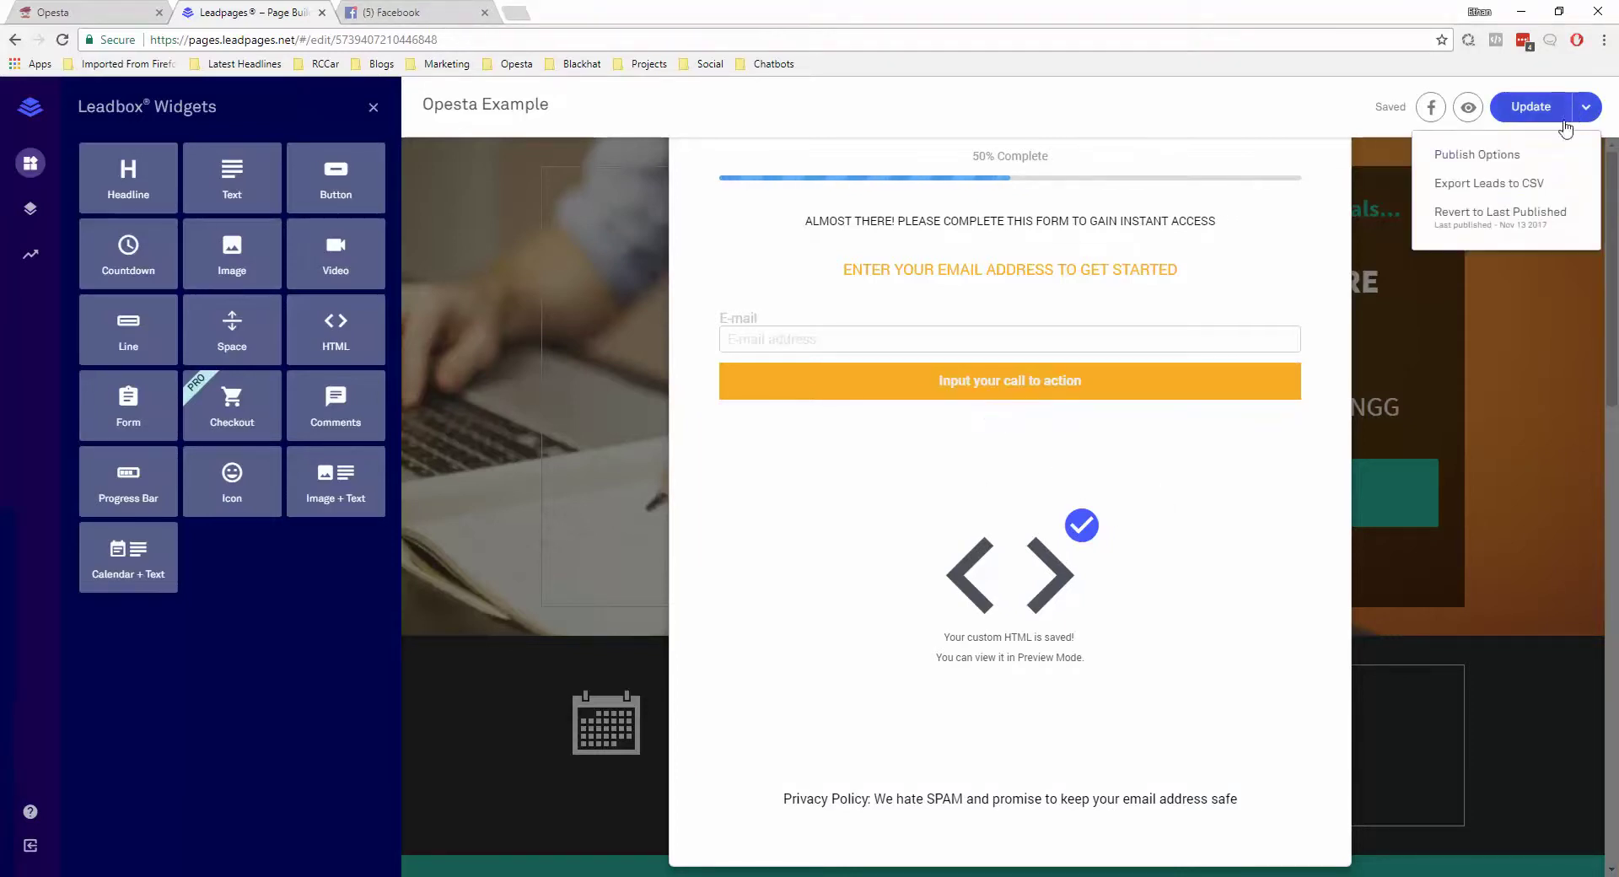
left_click(1499, 160)
left_click_drag(827, 450, 509, 441)
key("ctrl+c")
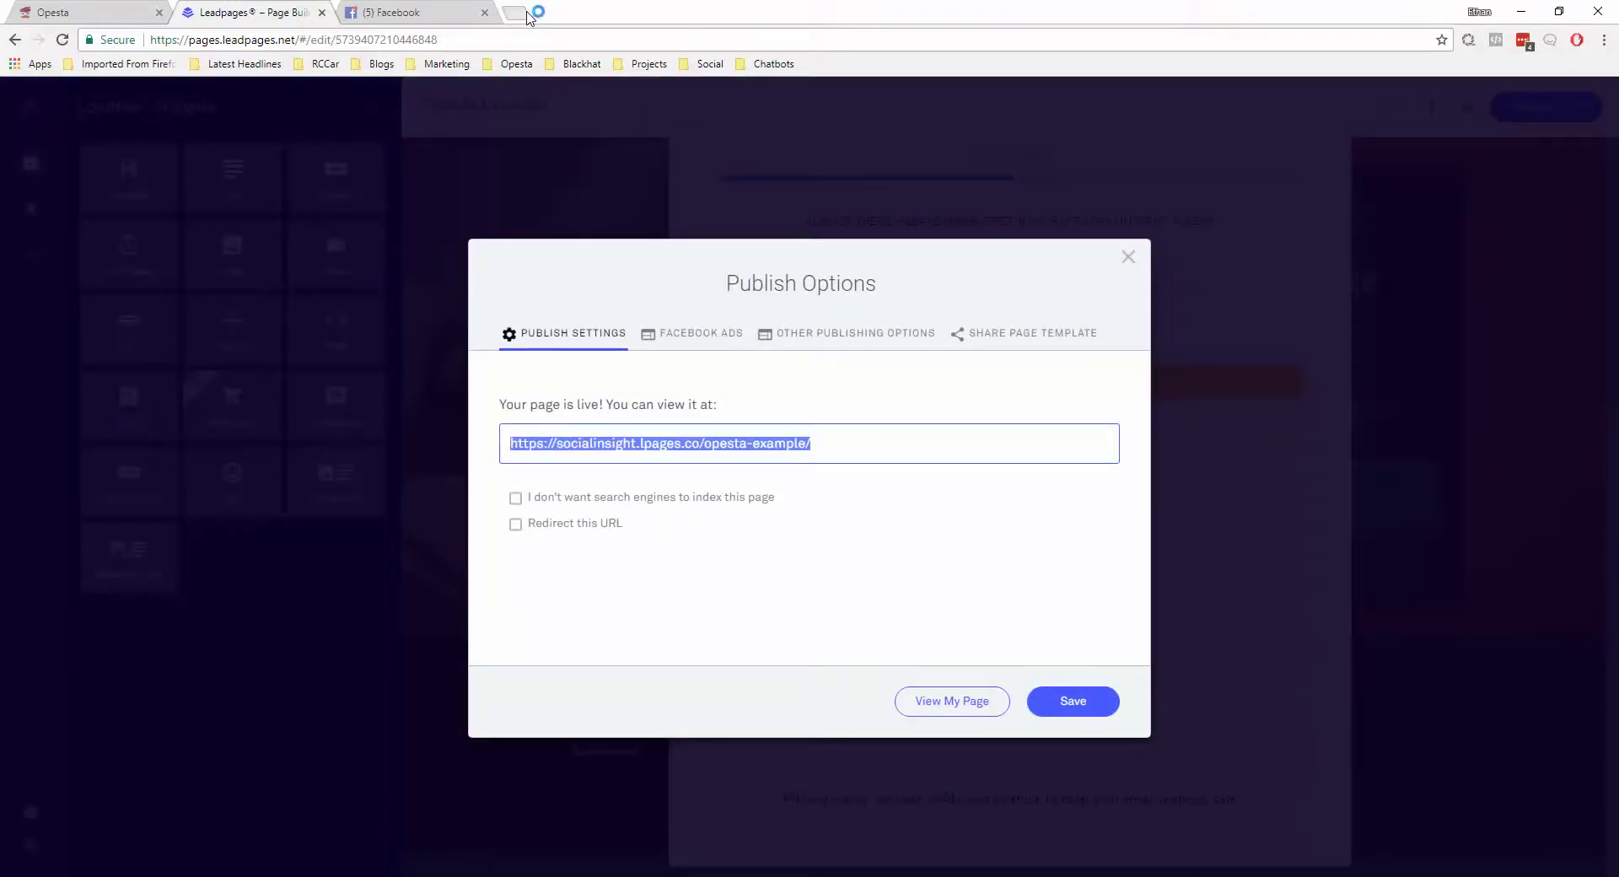
Load the live opesta-example page in a new tab and trigger its 'Yes! I'm Totally In >>' opt-in popup
left_click(523, 11)
key("ctrl+v")
key("Return")
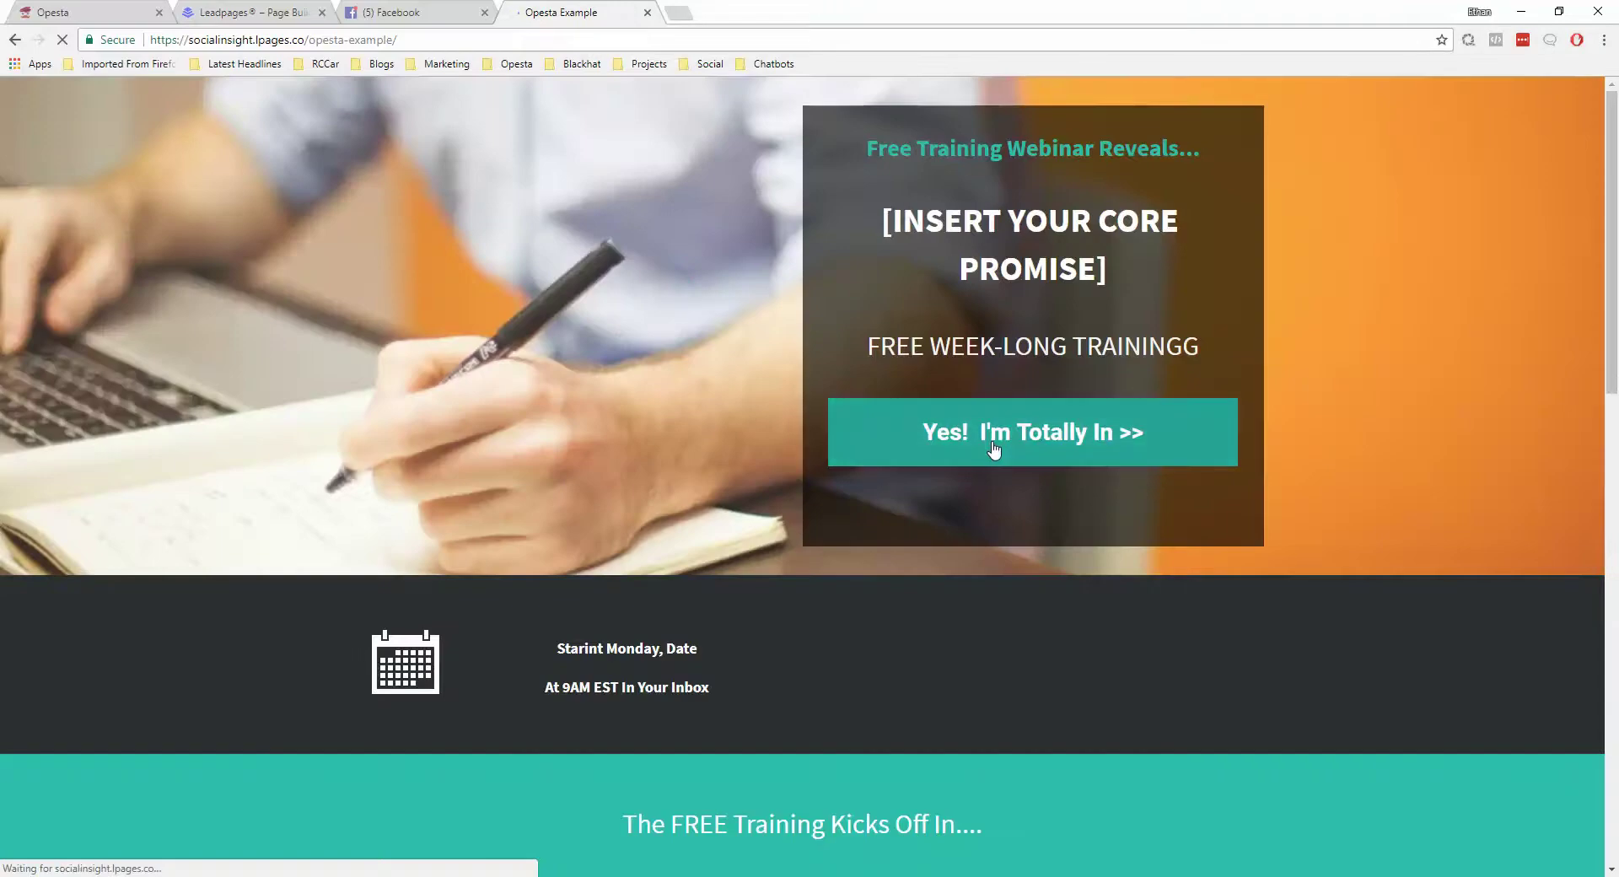
left_click(993, 449)
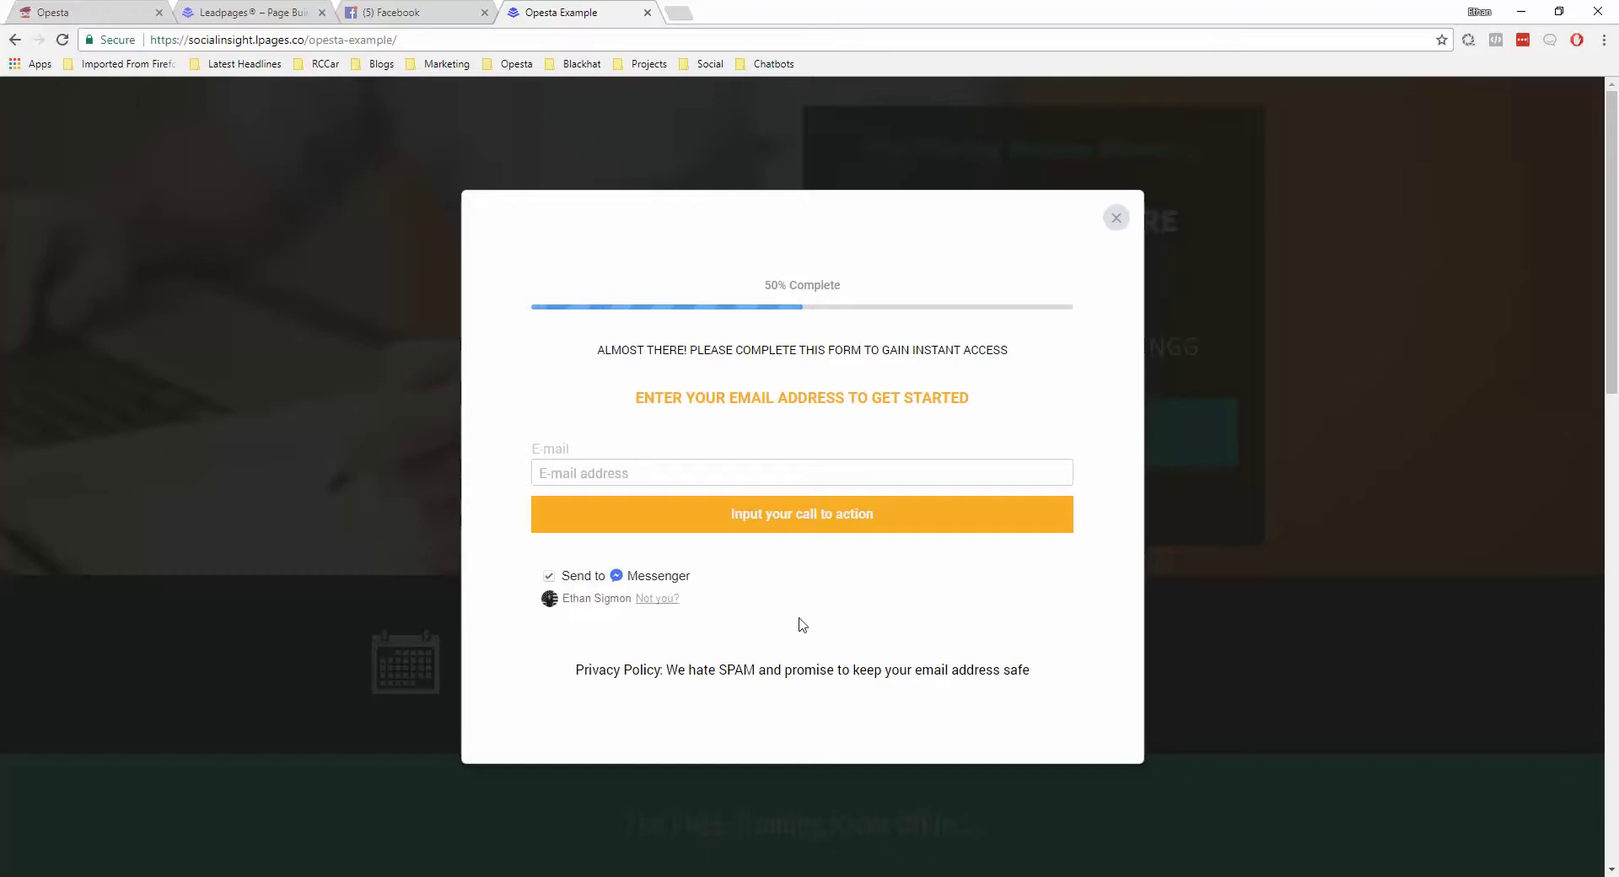
left_click(621, 473)
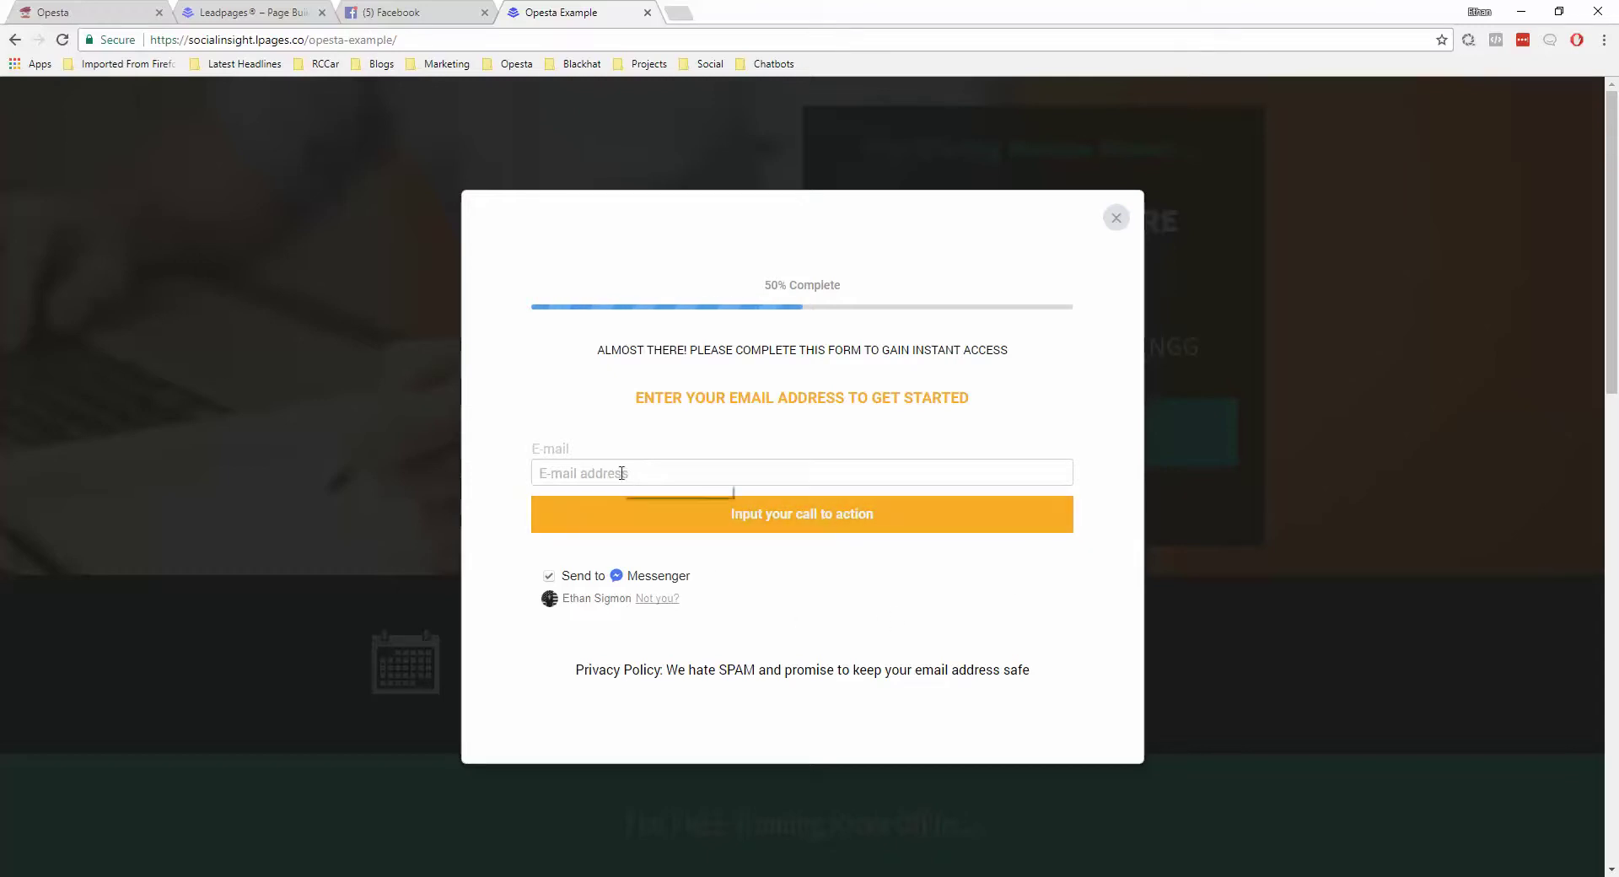